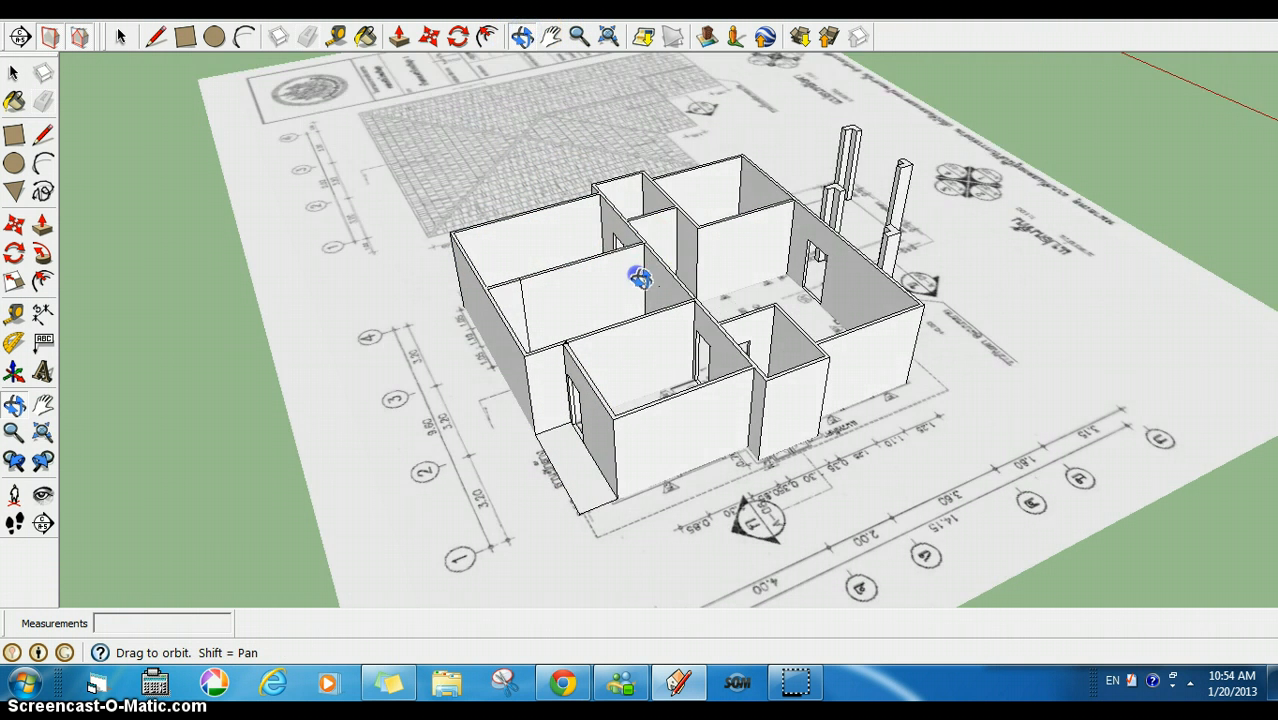
# Pull the bedroom 2 side of the wall shared with the living area 1 m into the bedroom
pyautogui.moveTo(642, 277); pyautogui.dragTo(607, 417)
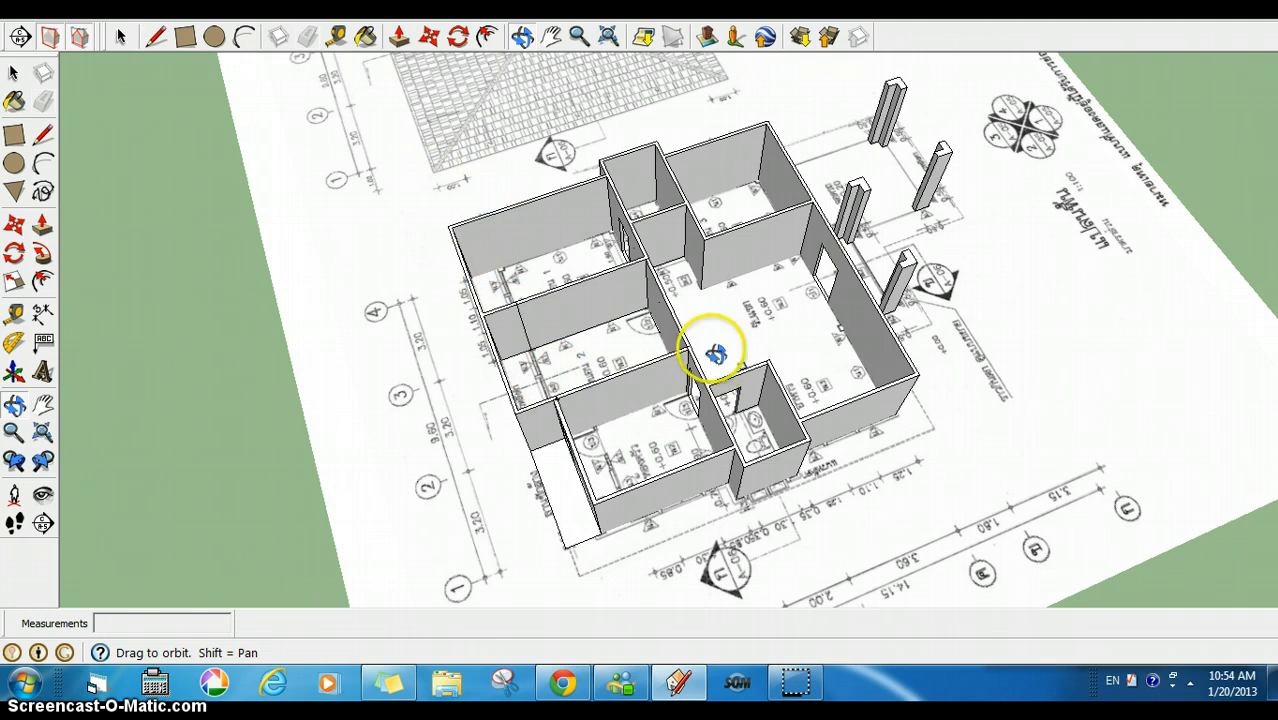
pyautogui.moveTo(770, 314); pyautogui.dragTo(194, 322)
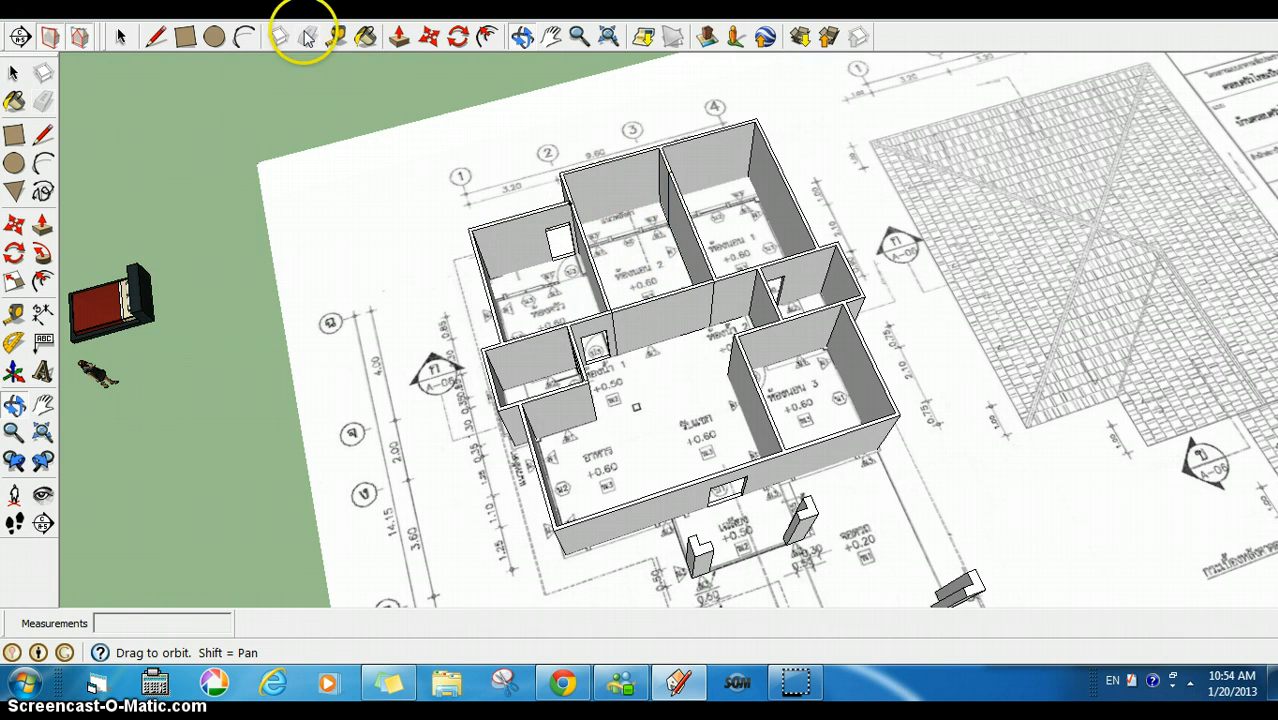
pyautogui.click(398, 38)
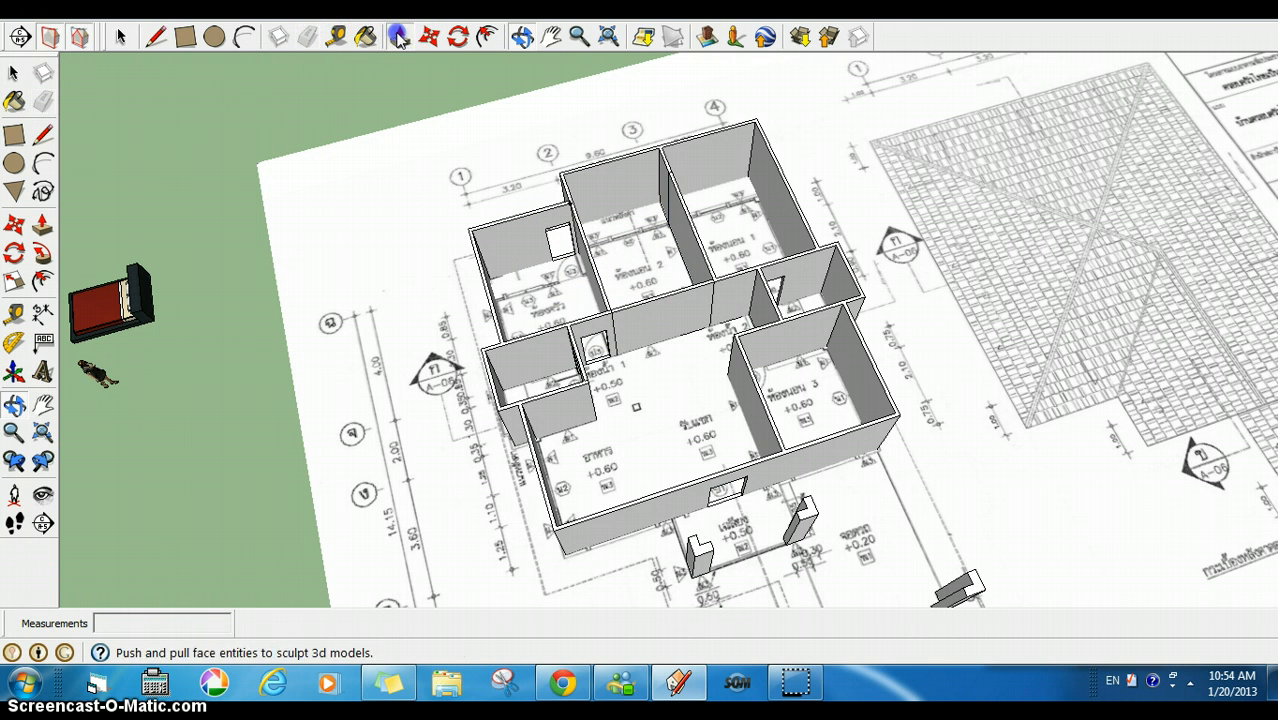
pyautogui.click(648, 328)
pyautogui.moveTo(648, 330); pyautogui.dragTo(925, 288)
pyautogui.click(523, 36)
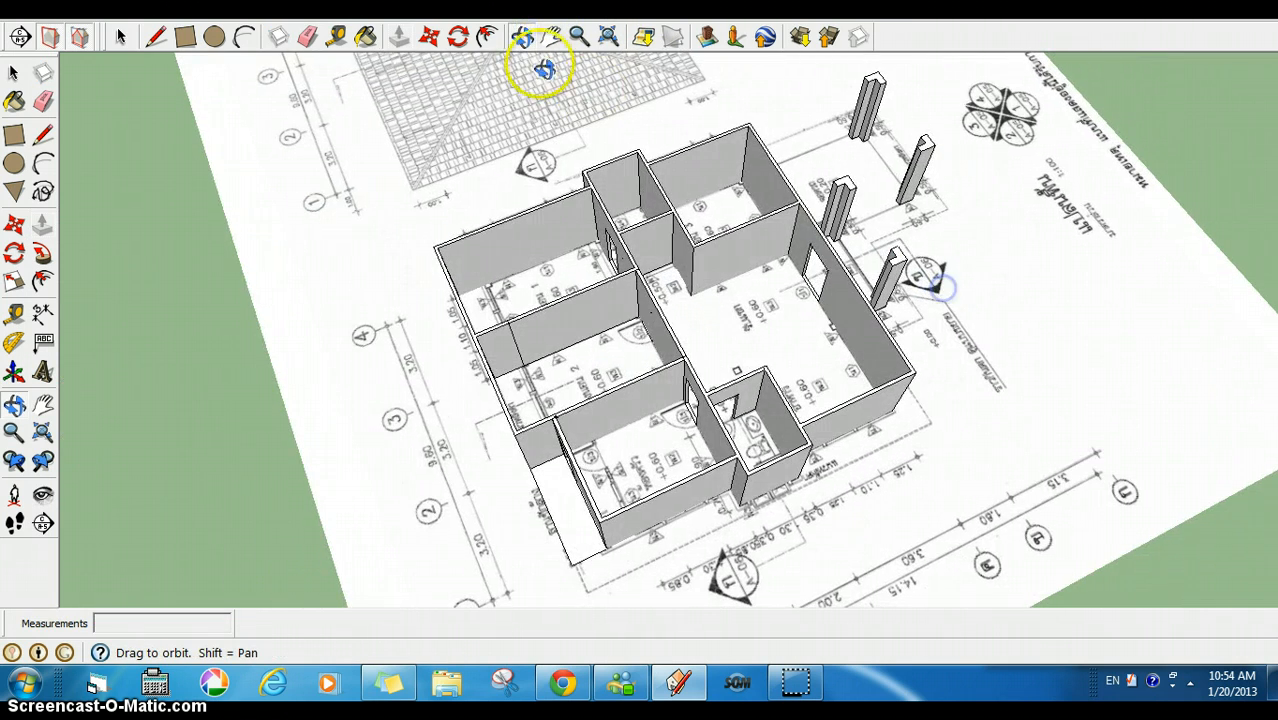
pyautogui.click(398, 36)
pyautogui.moveTo(648, 335); pyautogui.dragTo(618, 350)
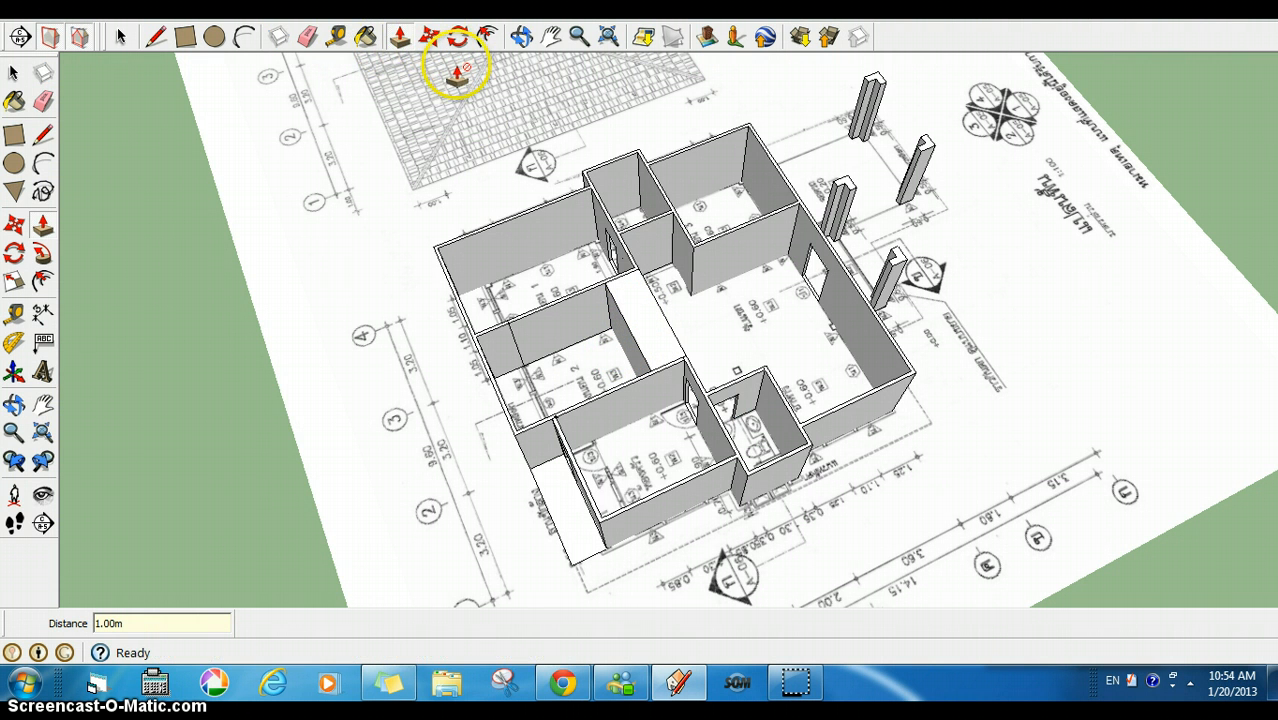
# Try to push the living-area side of the thickened bedroom 2 wall in toward the bedroom
pyautogui.click(520, 36)
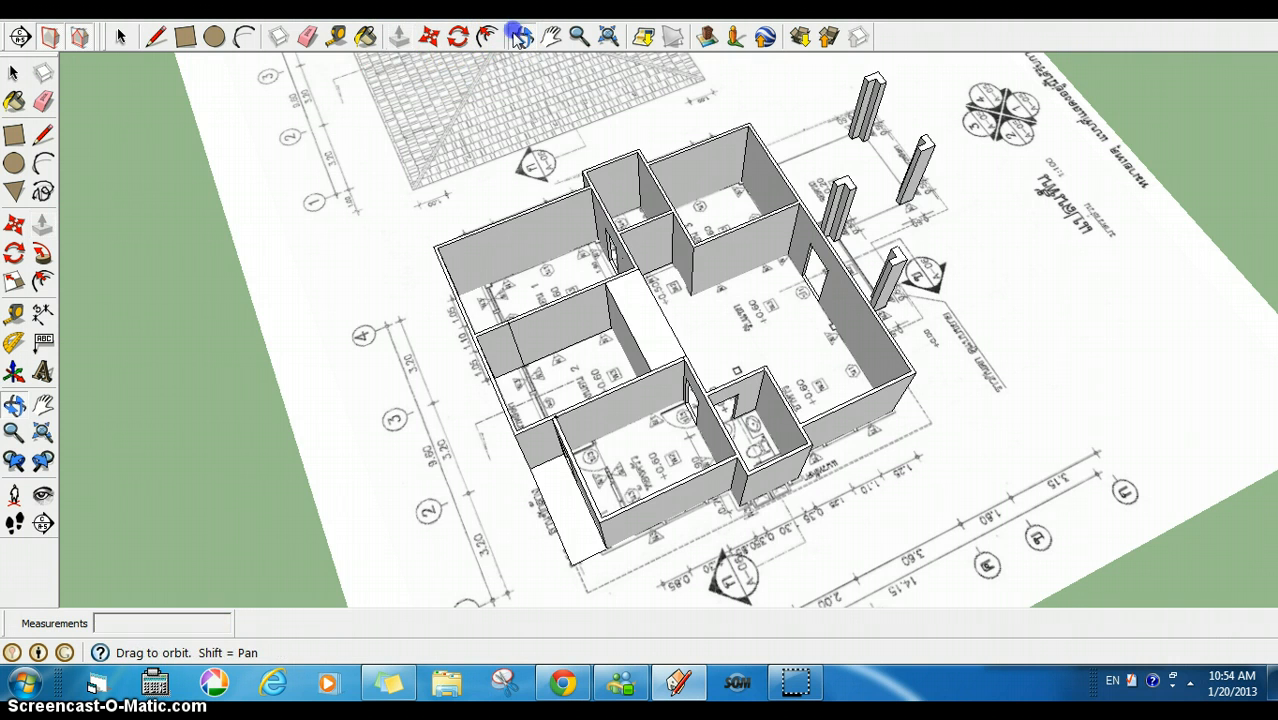
pyautogui.moveTo(599, 113); pyautogui.dragTo(195, 110)
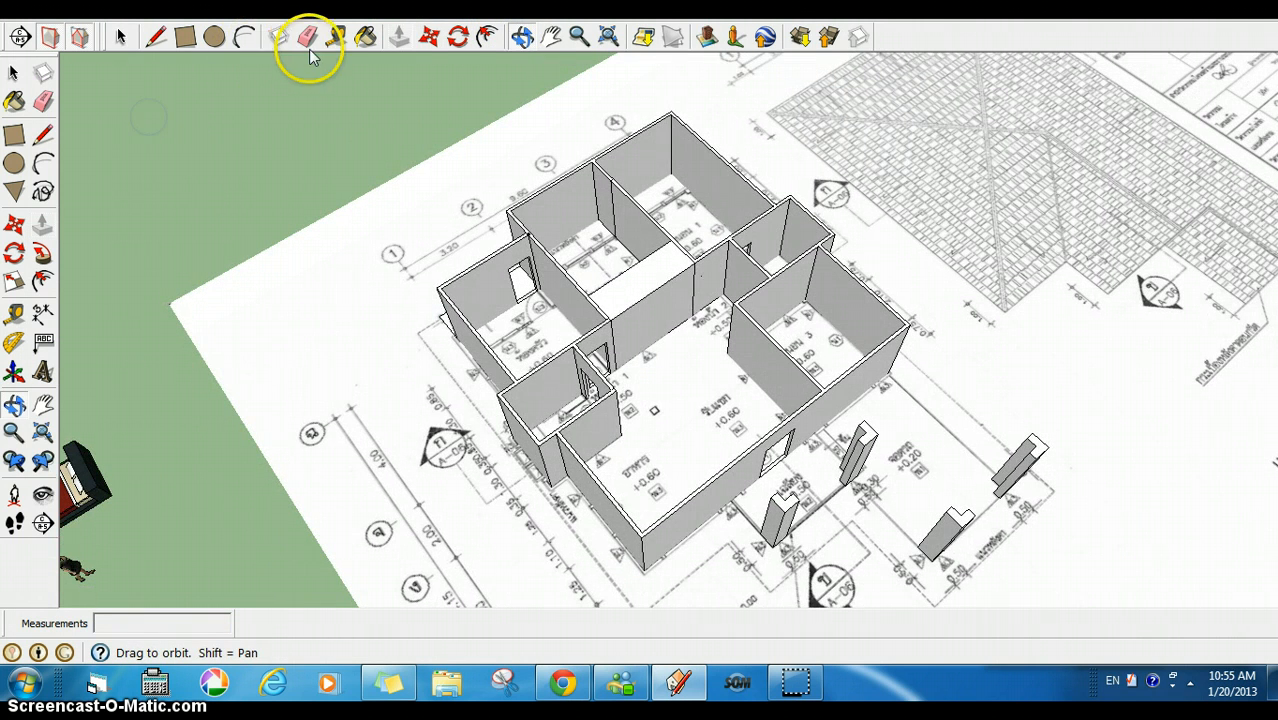
pyautogui.click(398, 37)
pyautogui.click(656, 320)
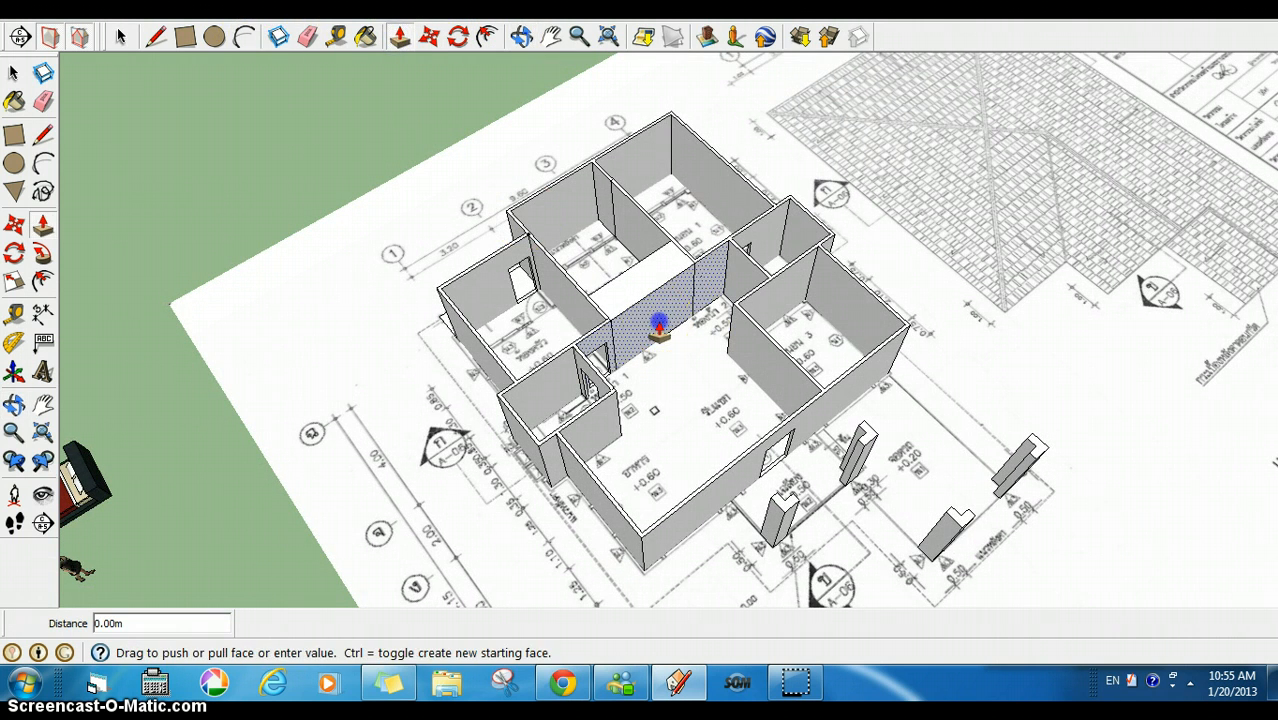
pyautogui.moveTo(659, 330); pyautogui.dragTo(648, 318)
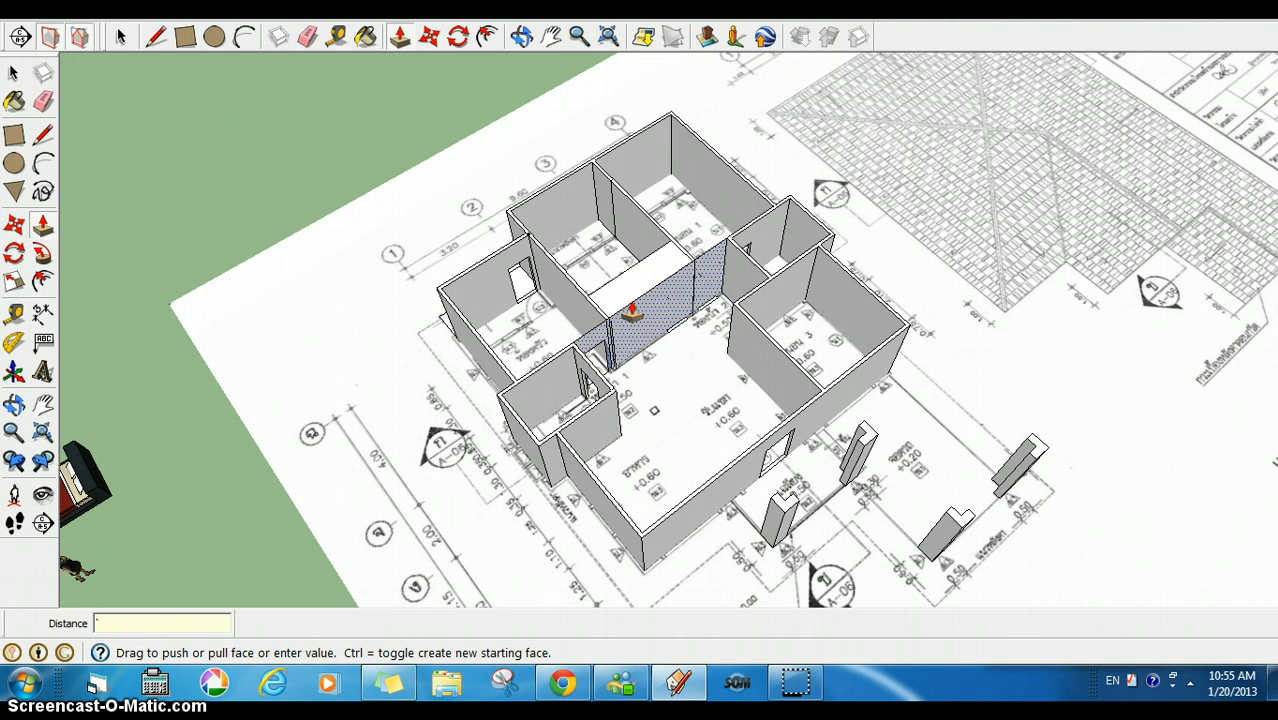
pyautogui.scroll(10, 660, 306)
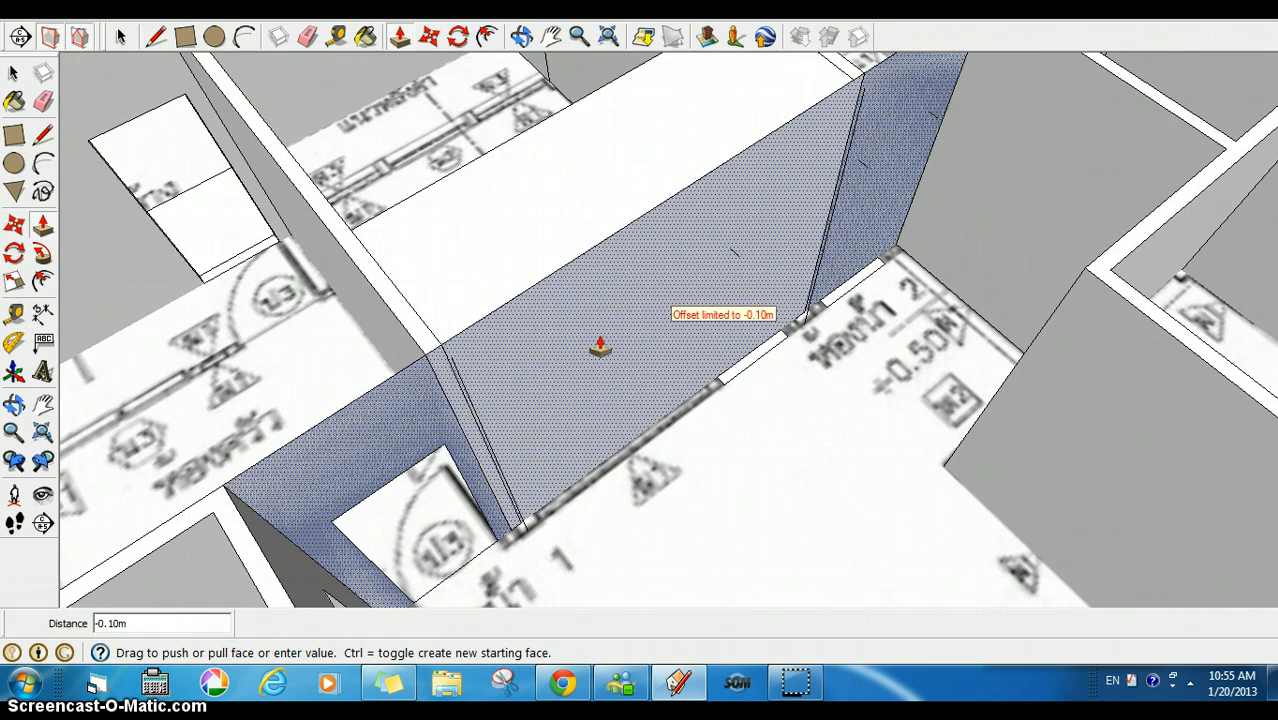
pyautogui.click(600, 347)
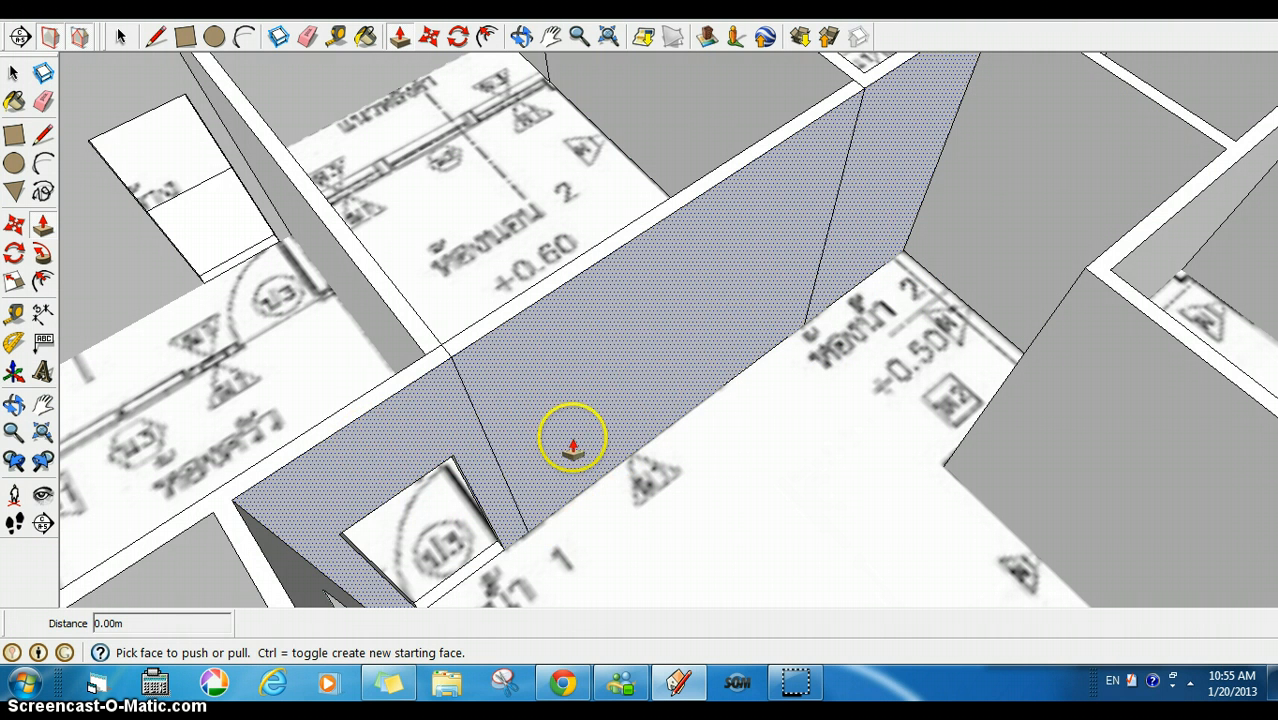
# Draw a rectangle of about 3.17 × 3.00 m over the living-area side of the bedroom 2 wall, corner to corner
pyautogui.click(184, 37)
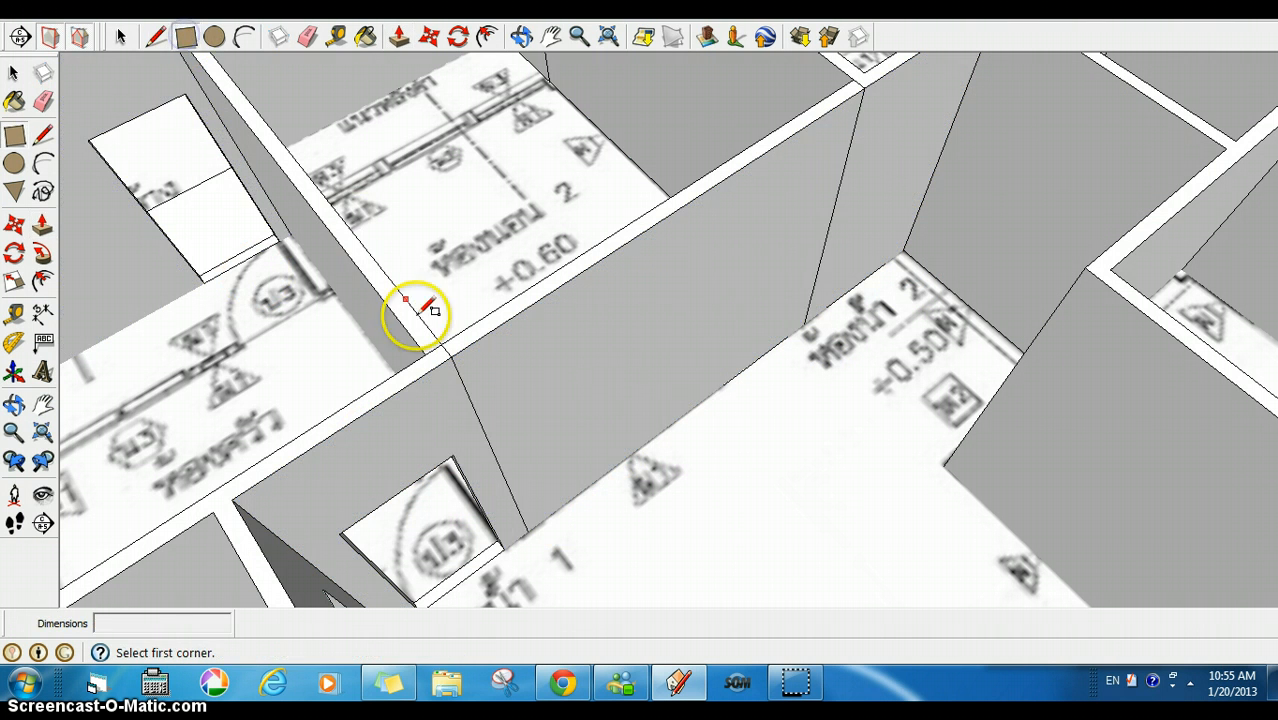
pyautogui.click(452, 357)
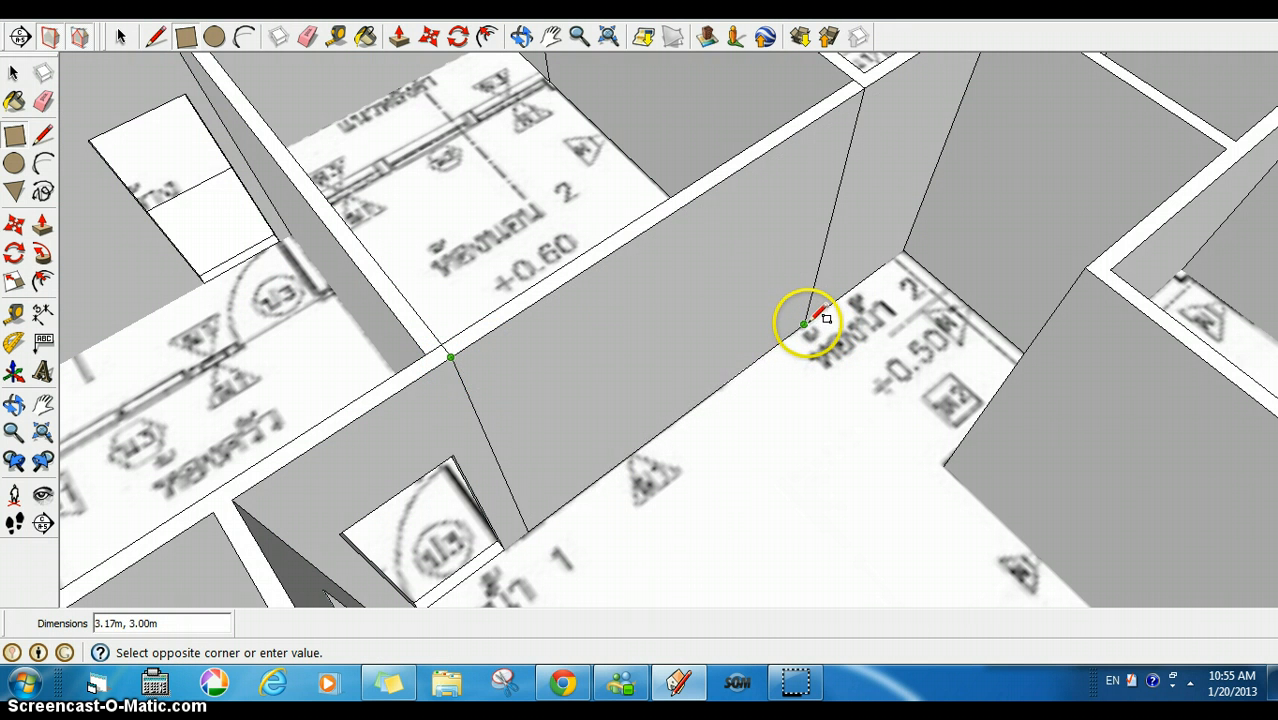
pyautogui.scroll(4, 800, 318)
pyautogui.scroll(2, 810, 318)
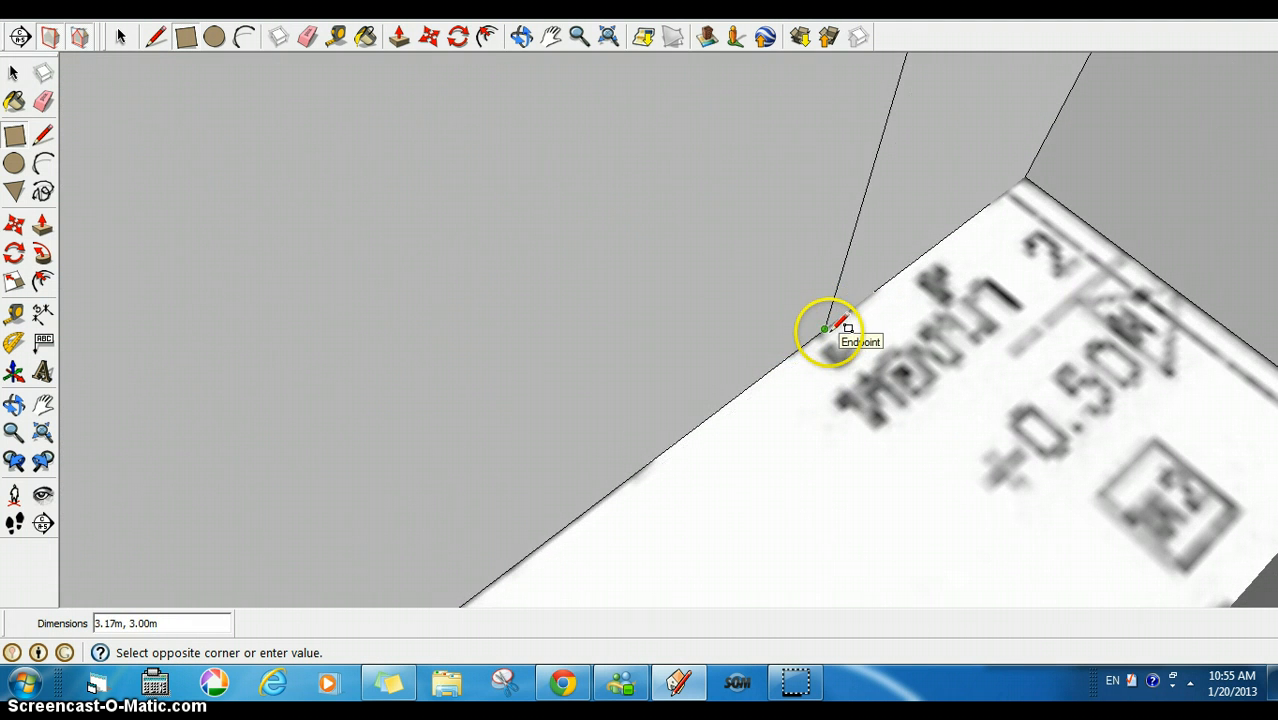
pyautogui.click(826, 329)
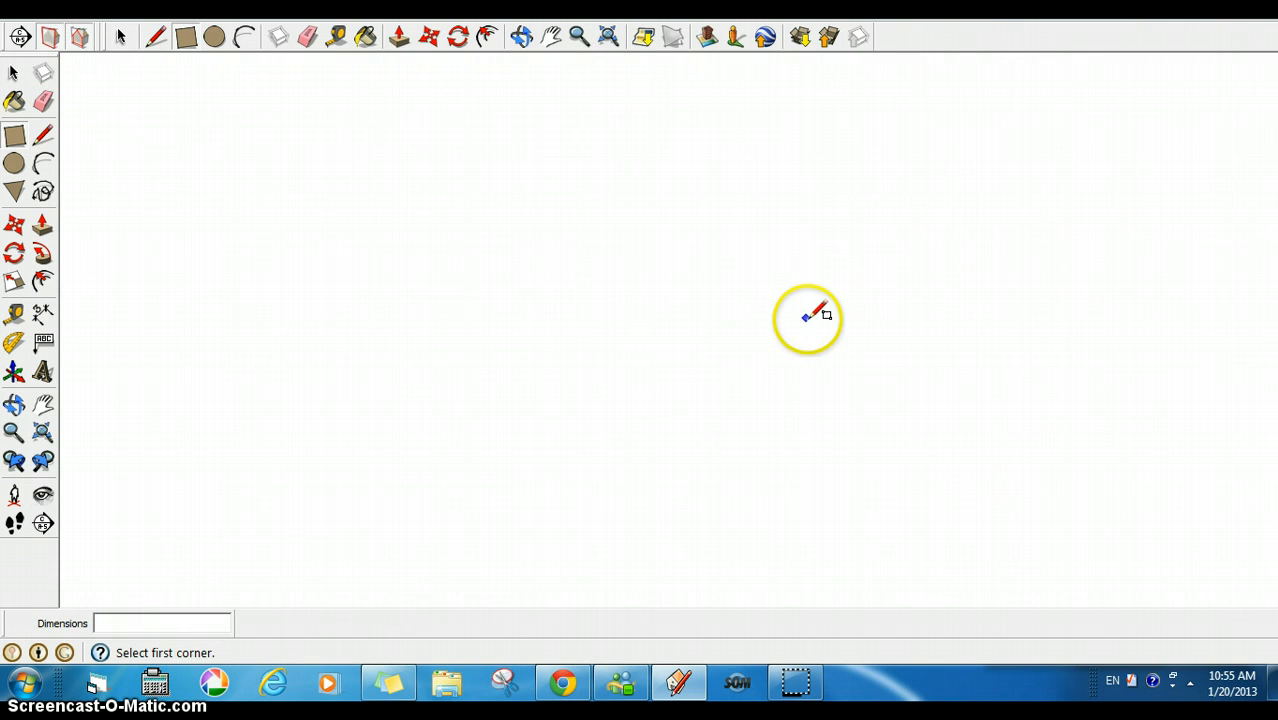
pyautogui.scroll(-5, 795, 295)
pyautogui.scroll(-5, 752, 258)
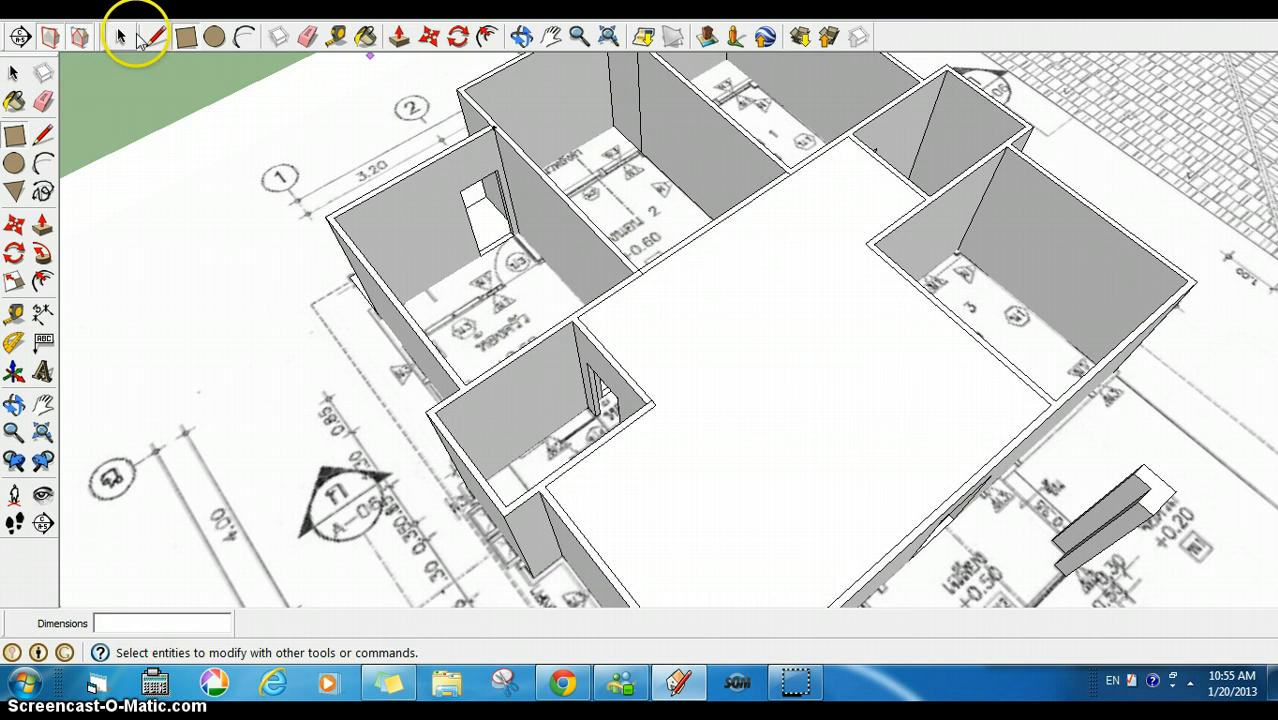
# Erase the horizontal face covering the living area at the top of the walls
pyautogui.click(120, 36)
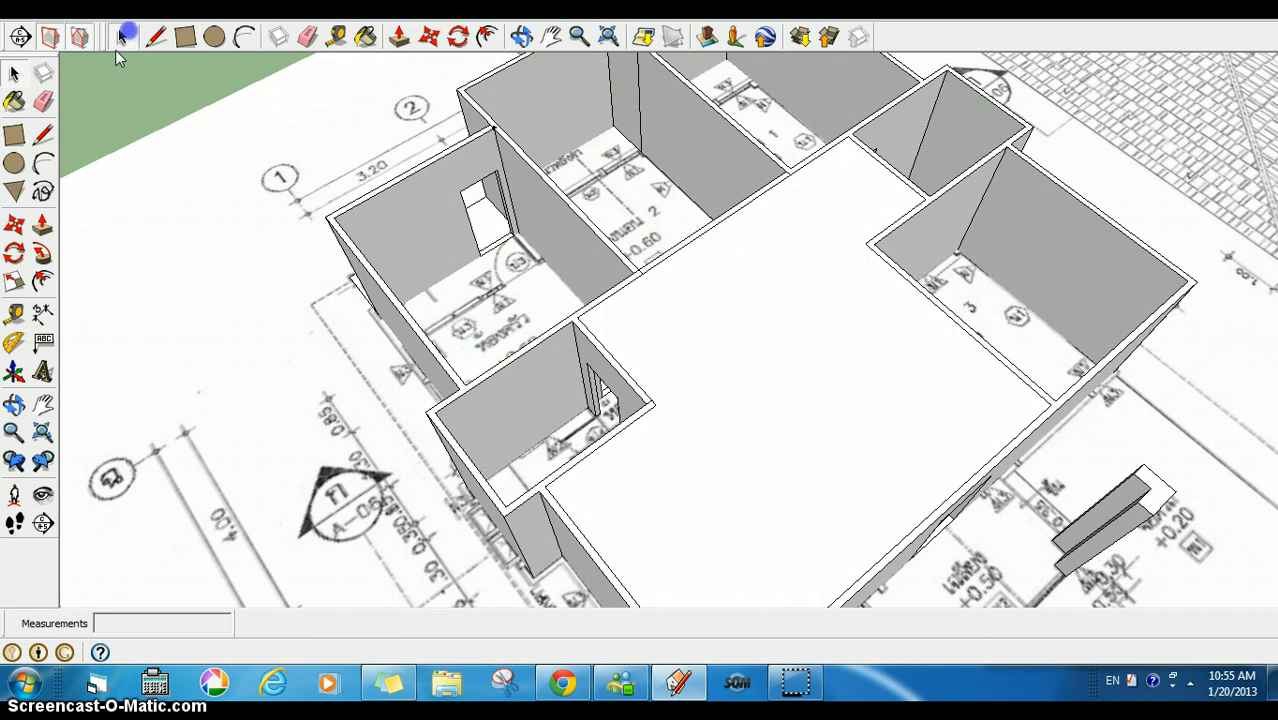
pyautogui.click(727, 324)
pyautogui.rightClick(728, 322)
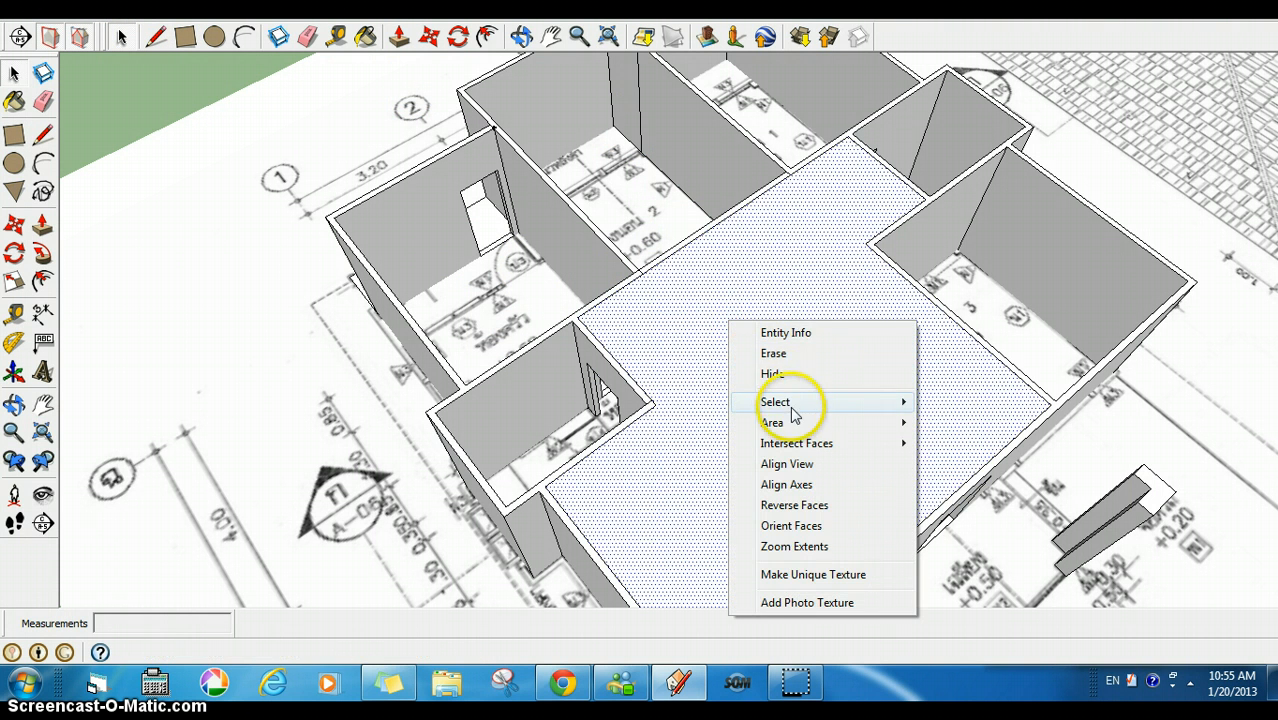
pyautogui.click(780, 354)
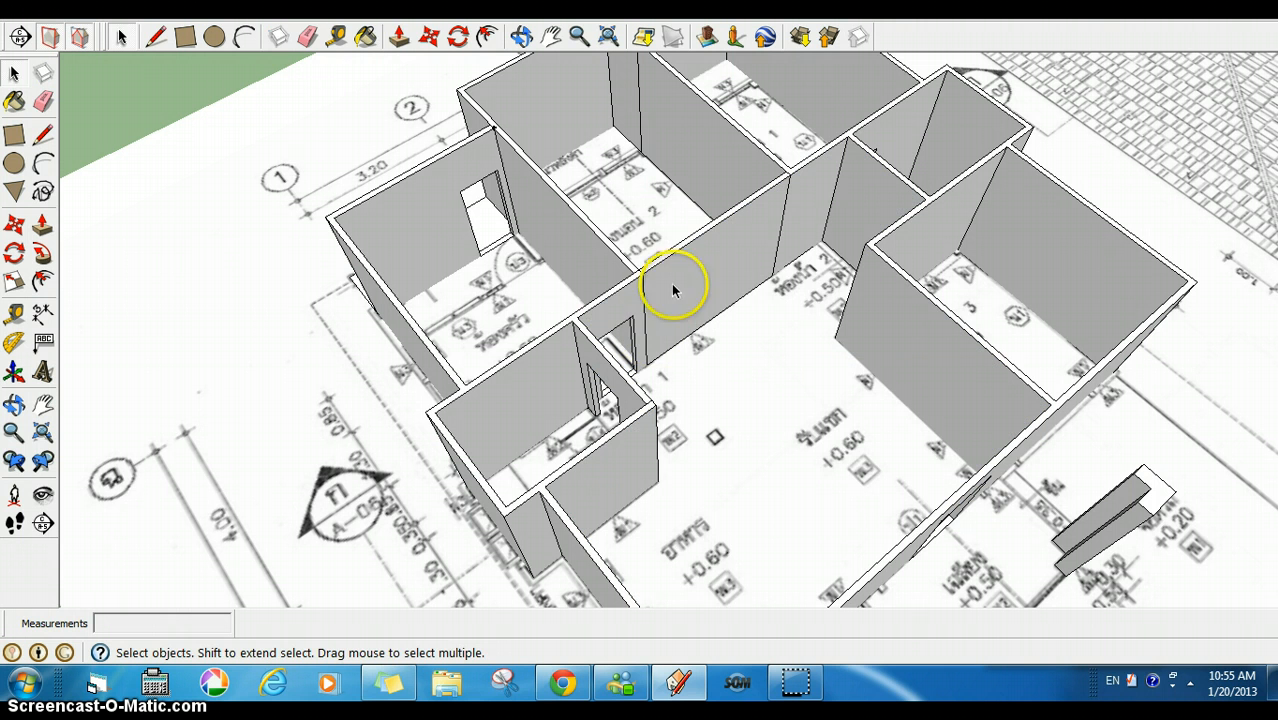
# Pull the bedroom 2 side of the wall shared with the living area 1 m into the bedroom with Push/Pull
pyautogui.click(398, 36)
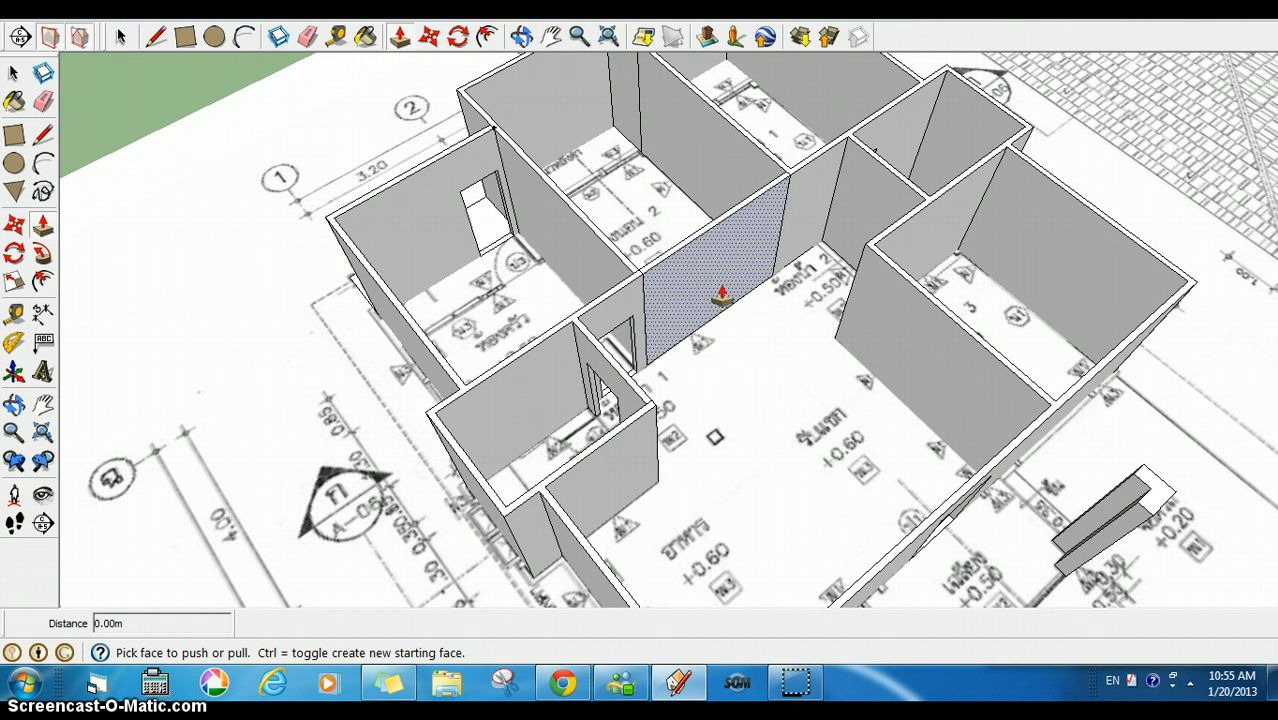
pyautogui.click(520, 36)
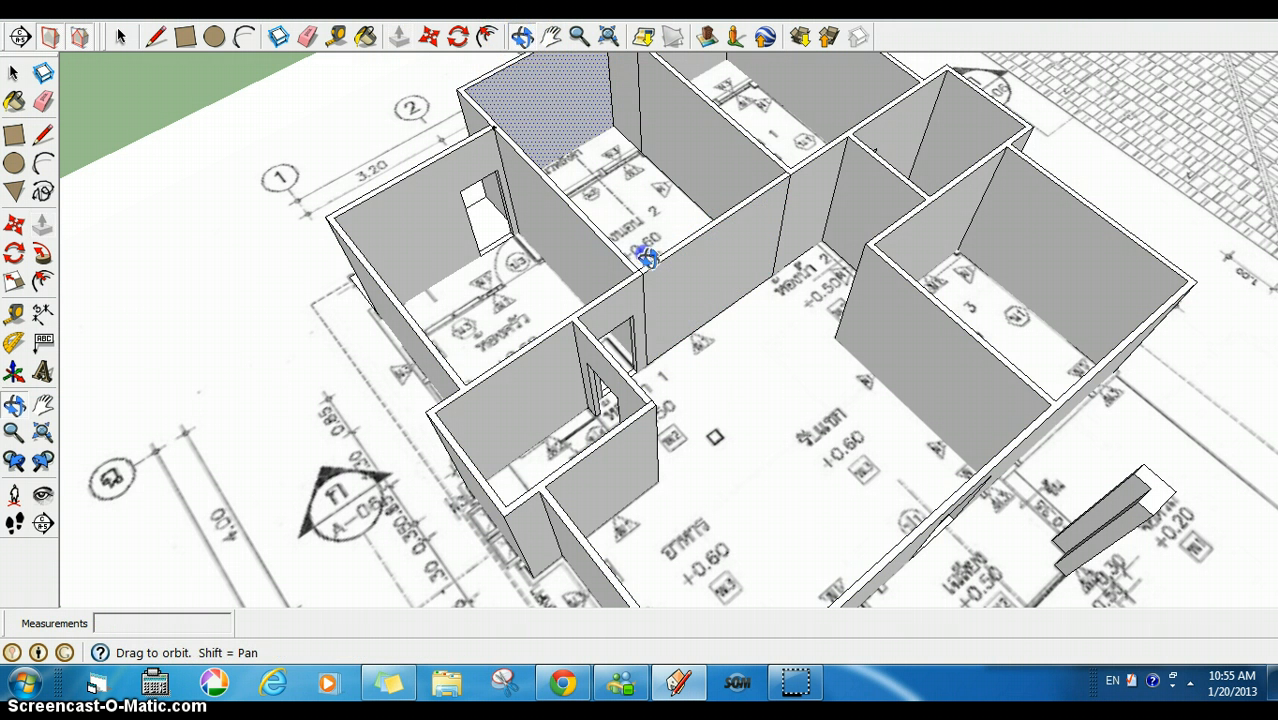
pyautogui.moveTo(645, 248); pyautogui.dragTo(679, 165)
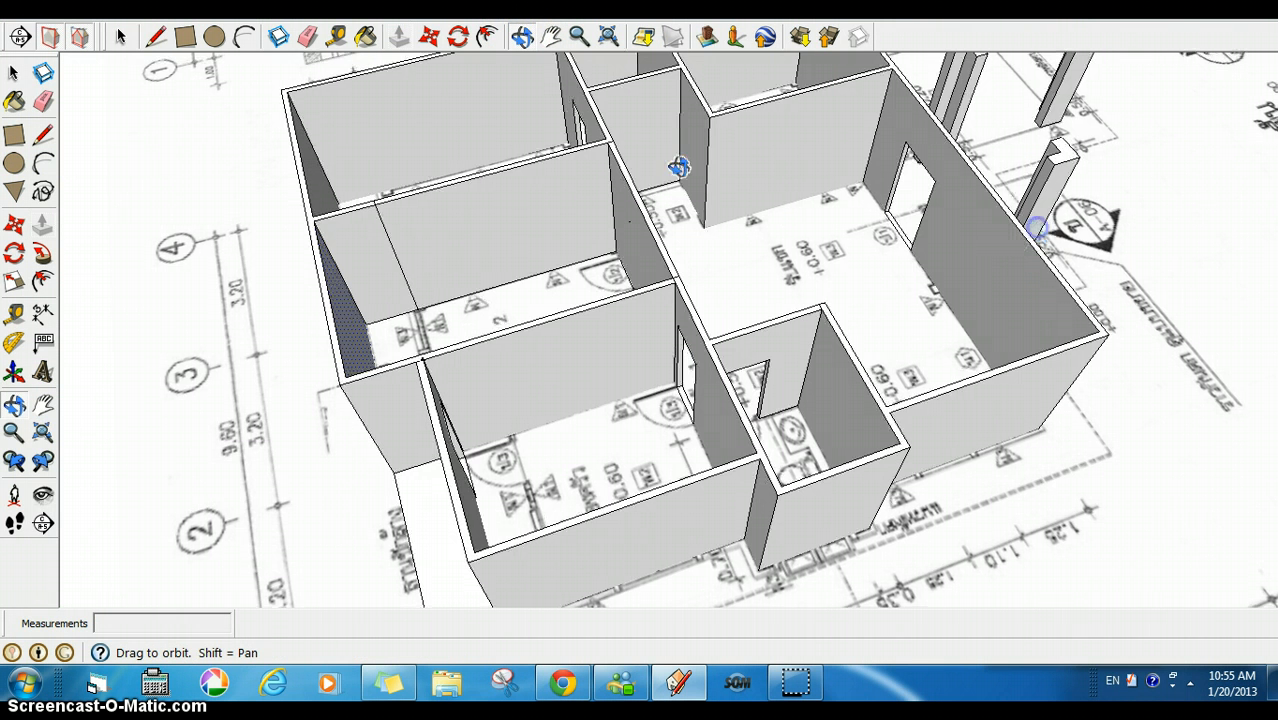
pyautogui.click(399, 36)
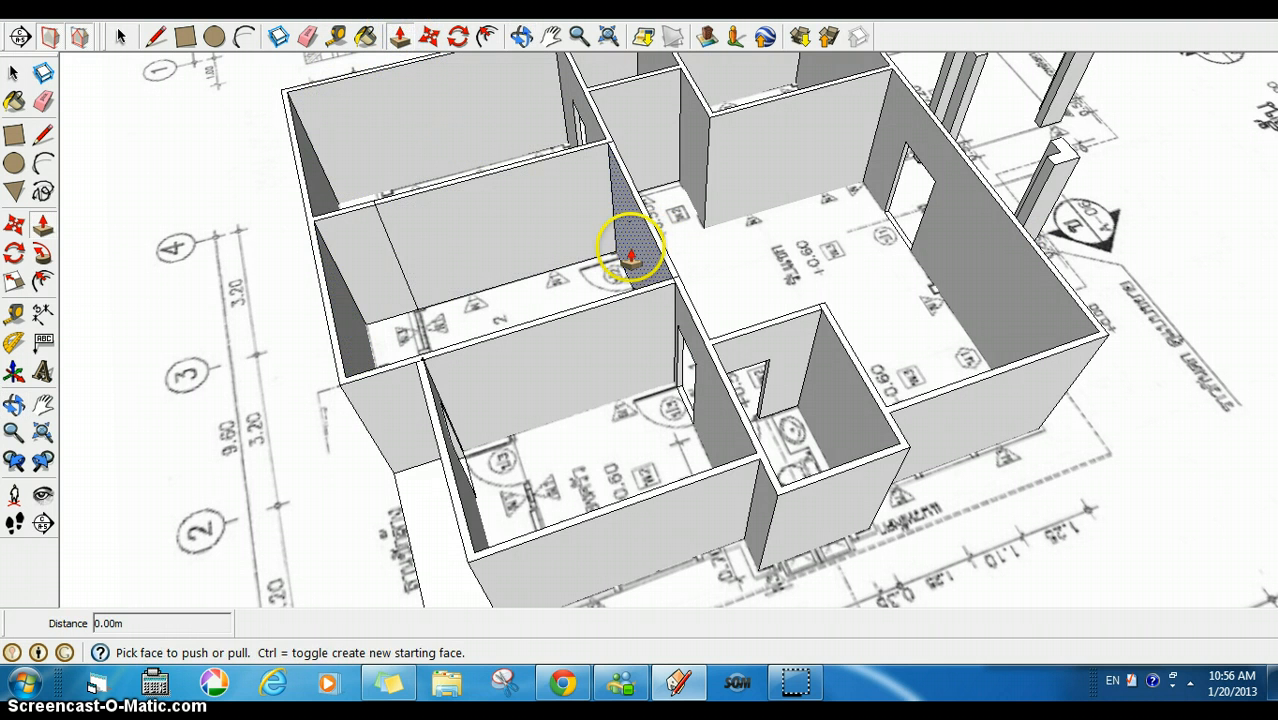
pyautogui.moveTo(622, 254); pyautogui.dragTo(600, 265)
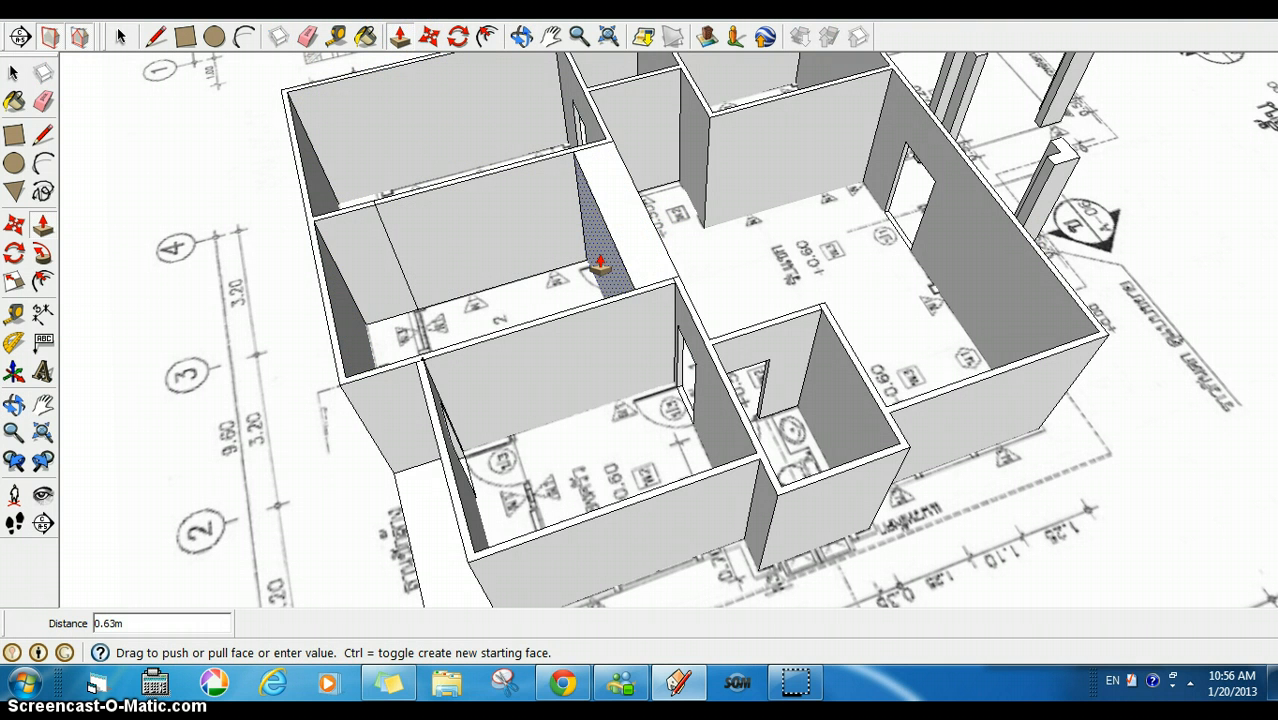
pyautogui.press('Return')
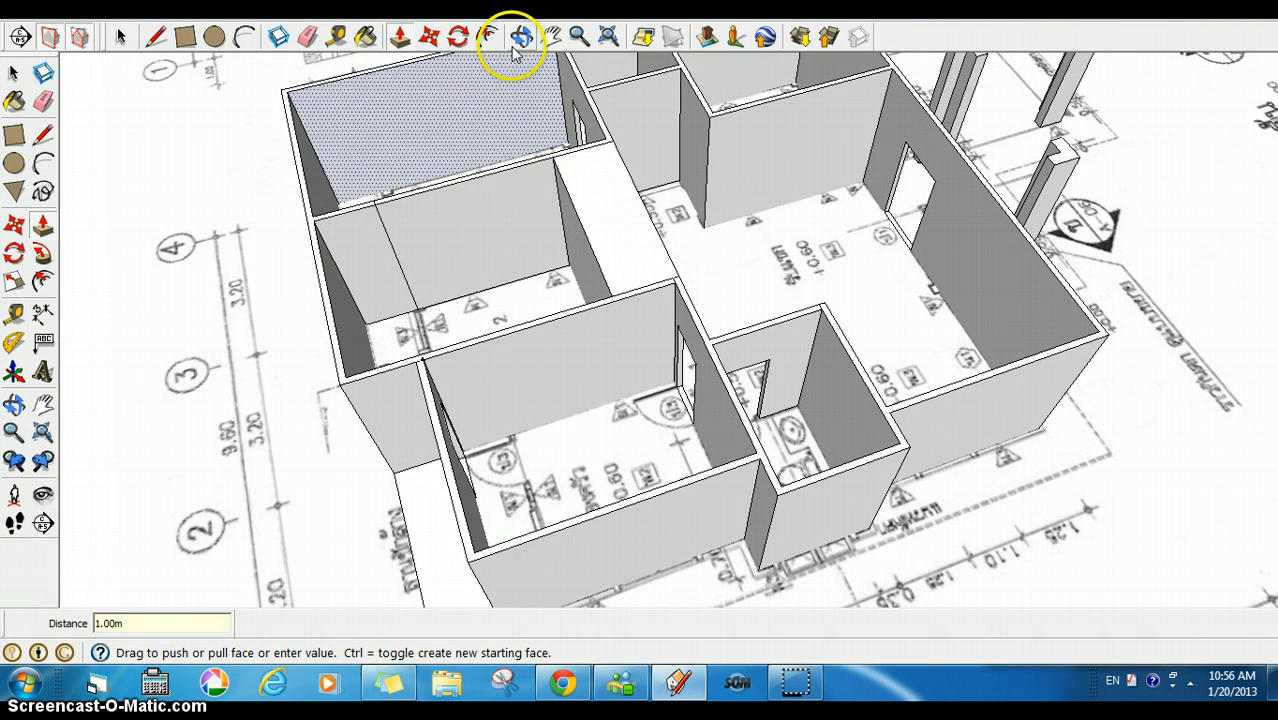
# Push the separated living-area face of the thickened wall 1 m toward bedroom 2 to form a recess
pyautogui.click(521, 37)
pyautogui.moveTo(585, 177); pyautogui.dragTo(245, 180)
pyautogui.click(398, 37)
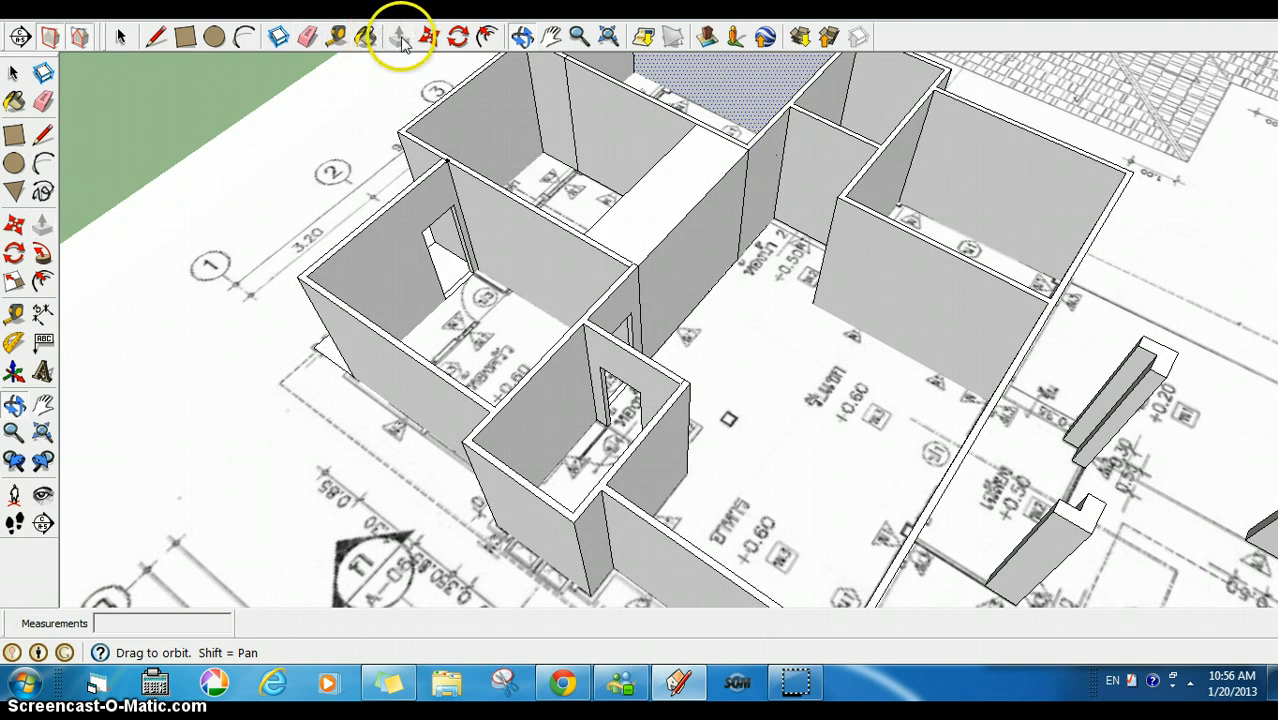
pyautogui.click(676, 285)
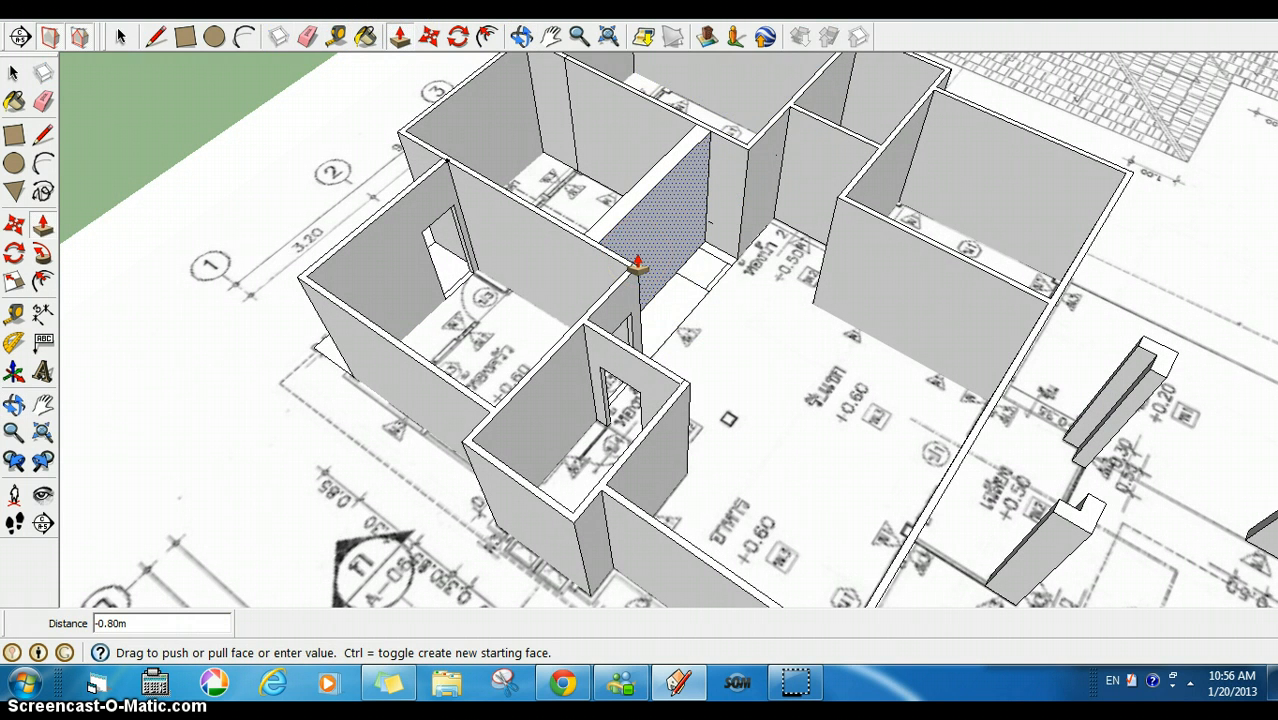
pyautogui.press('Return')
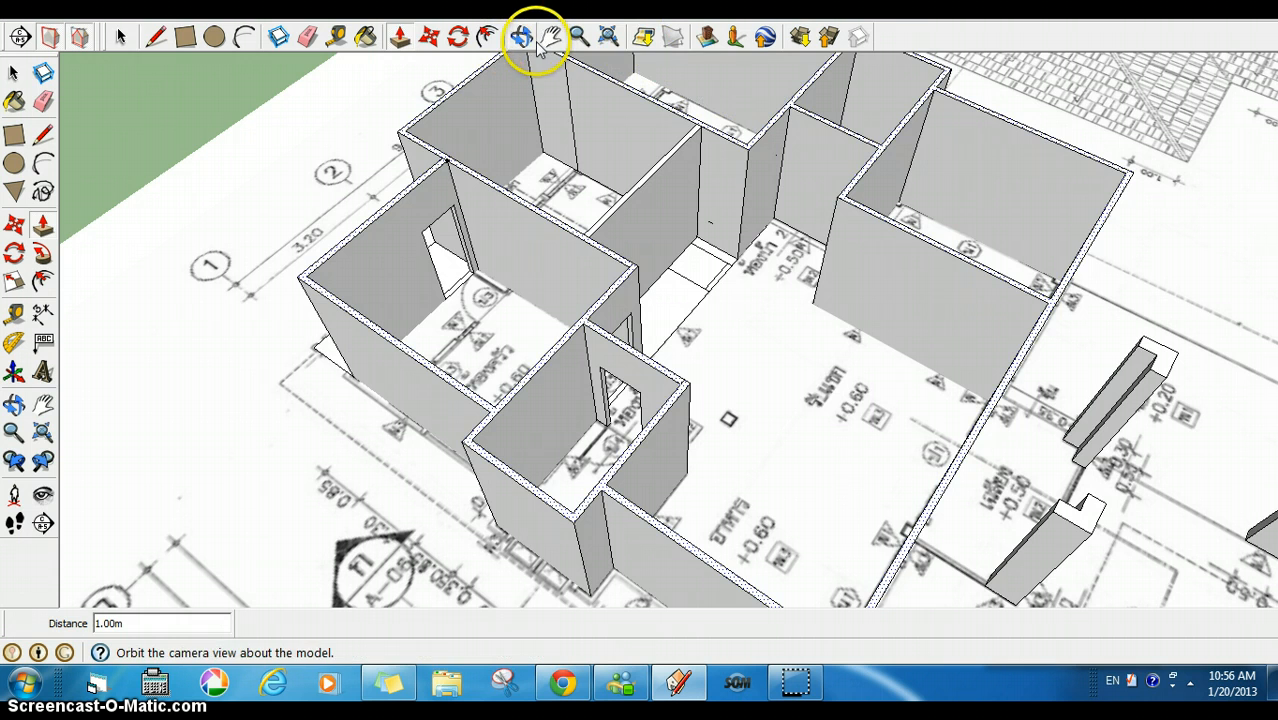
# Draw a doorway rectangle about 0.81 × 2.04 m from the floor on the recess's end wall nearest bathroom 2
pyautogui.moveTo(587, 123); pyautogui.dragTo(528, 243)
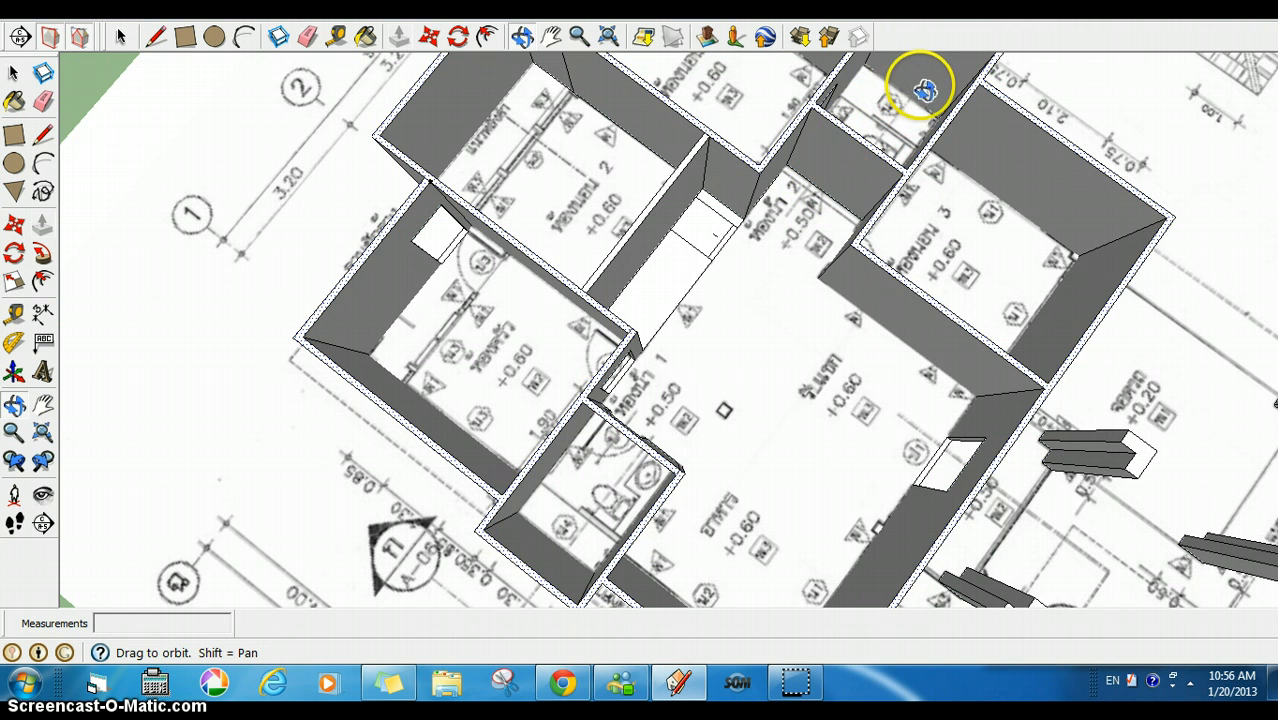
pyautogui.scroll(4, 765, 212)
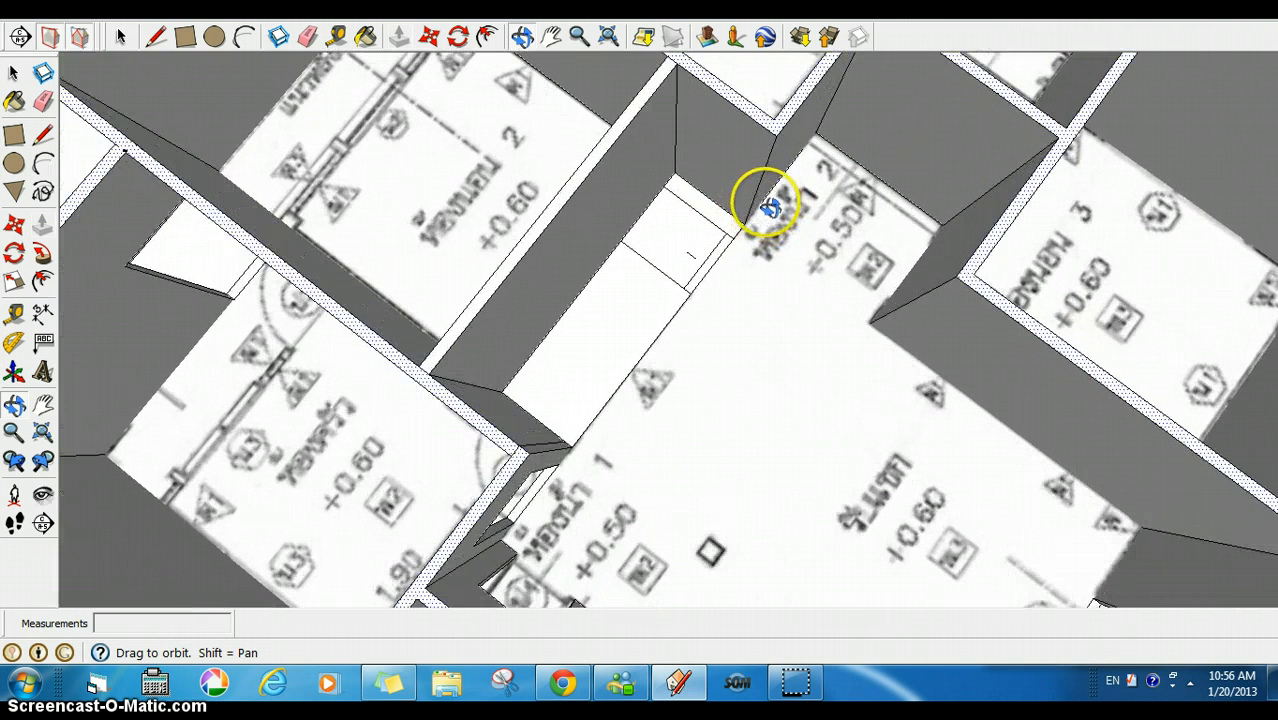
pyautogui.scroll(2, 750, 192)
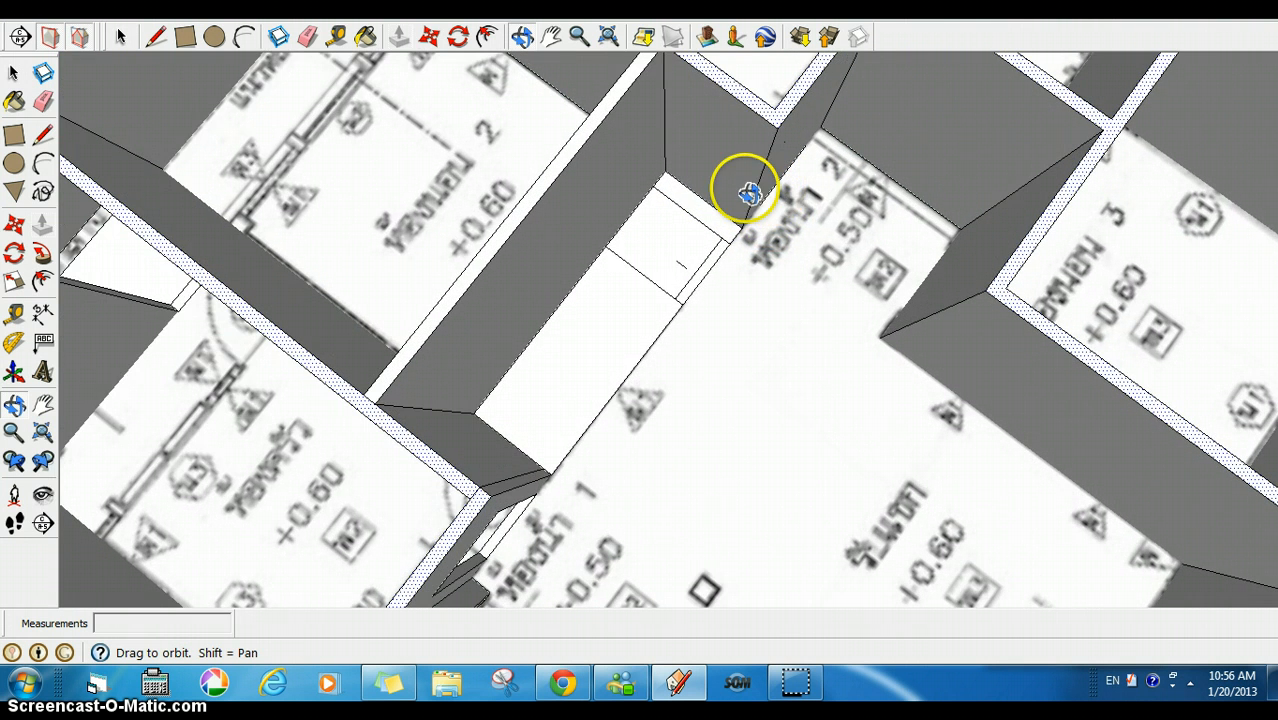
pyautogui.click(185, 38)
pyautogui.scroll(3, 680, 186)
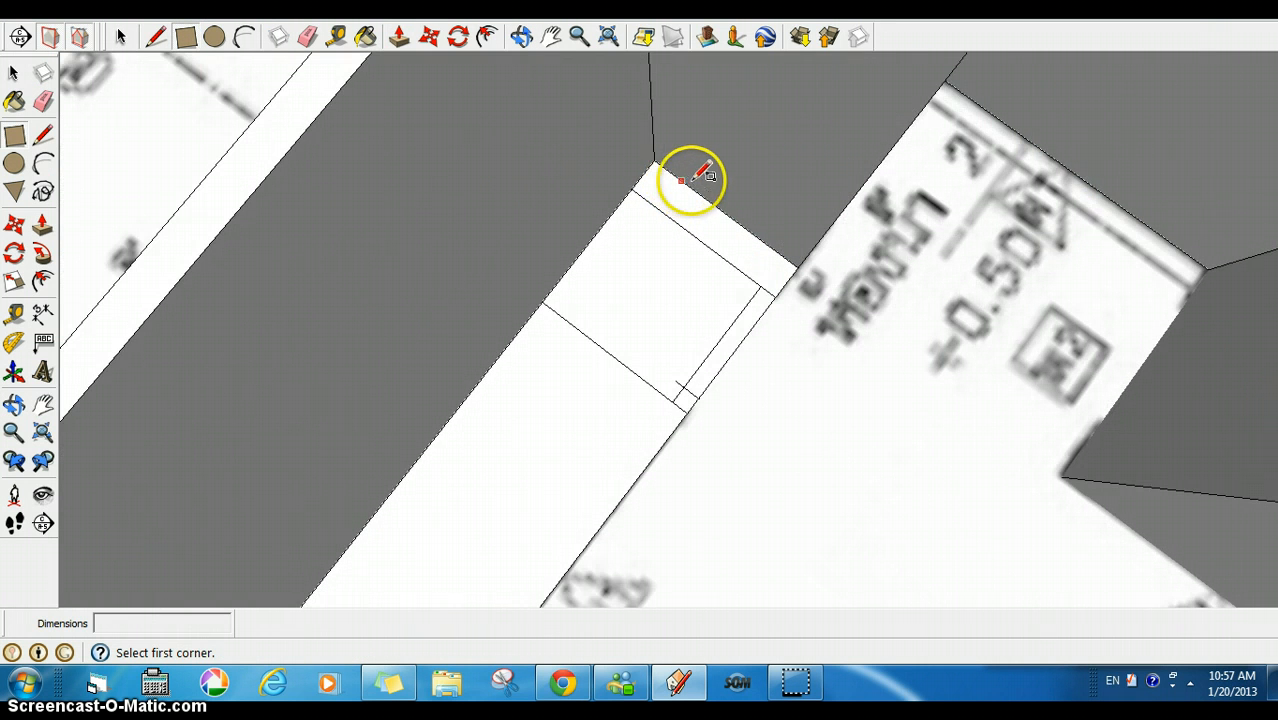
pyautogui.click(667, 165)
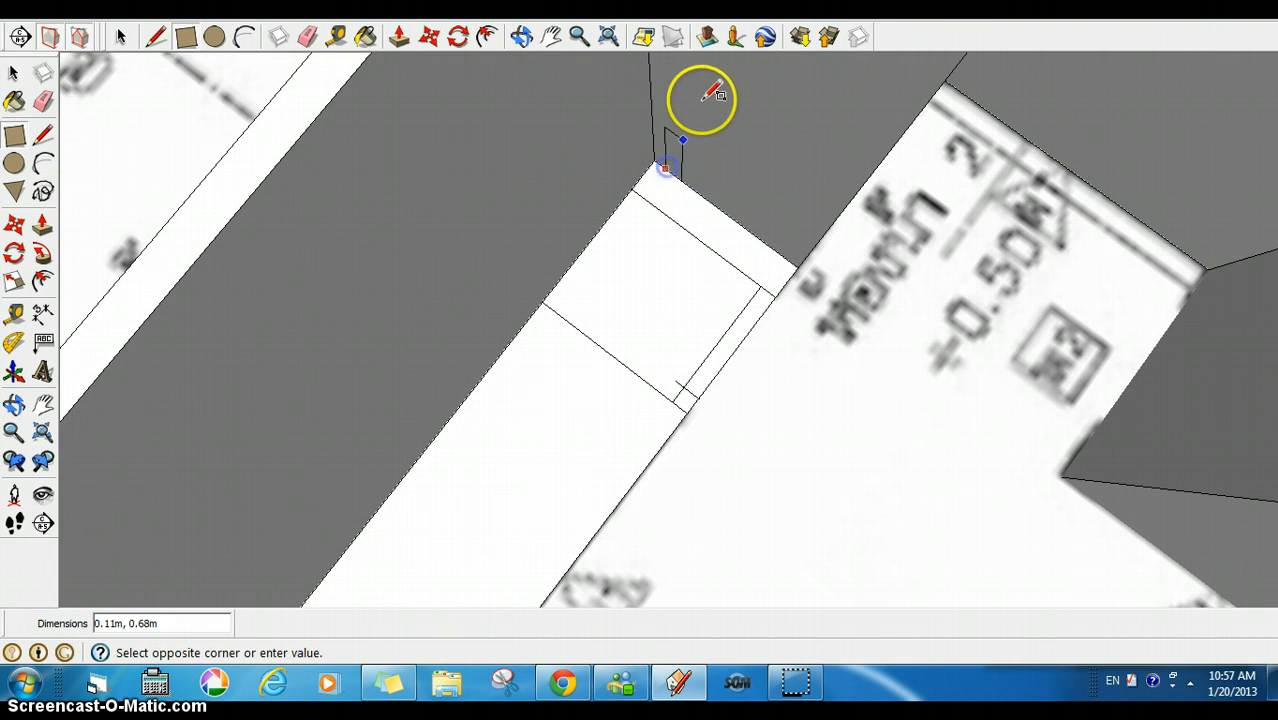
pyautogui.scroll(-3, 796, 68)
pyautogui.scroll(-1, 826, 73)
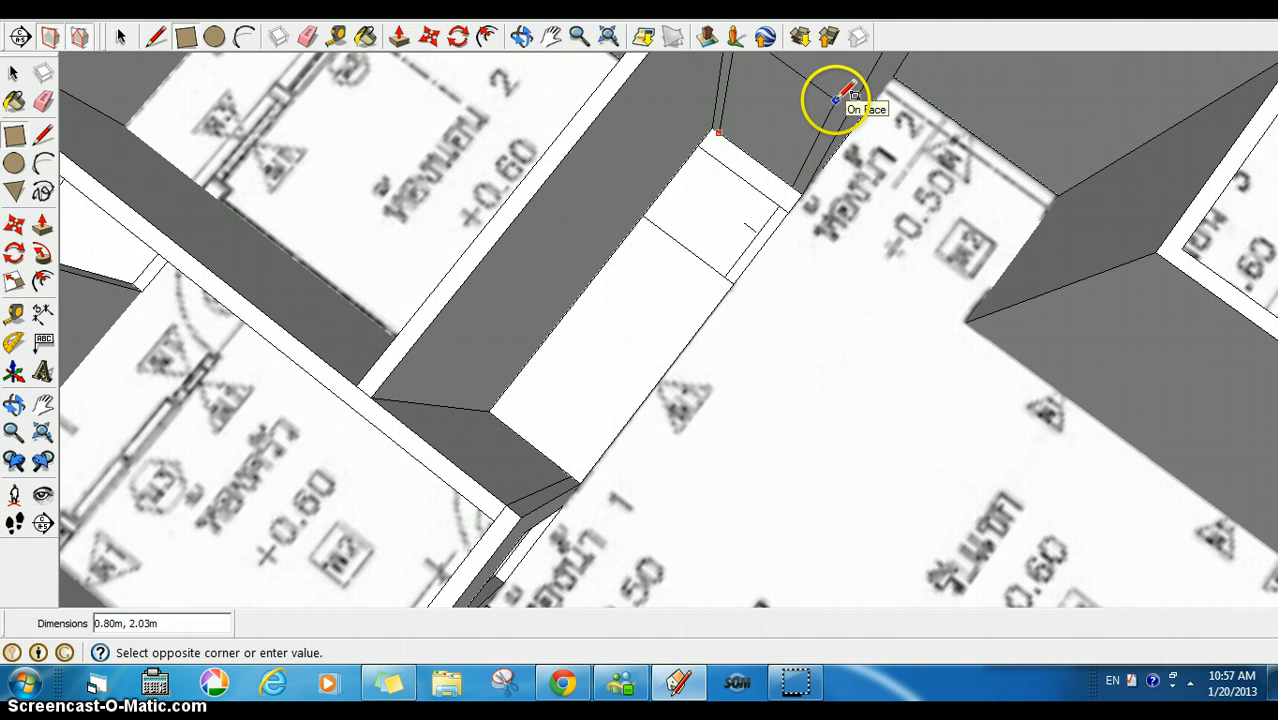
# Push the doorway rectangle on the recess's end wall 0.1 m through the wall to cut the door opening
pyautogui.click(398, 36)
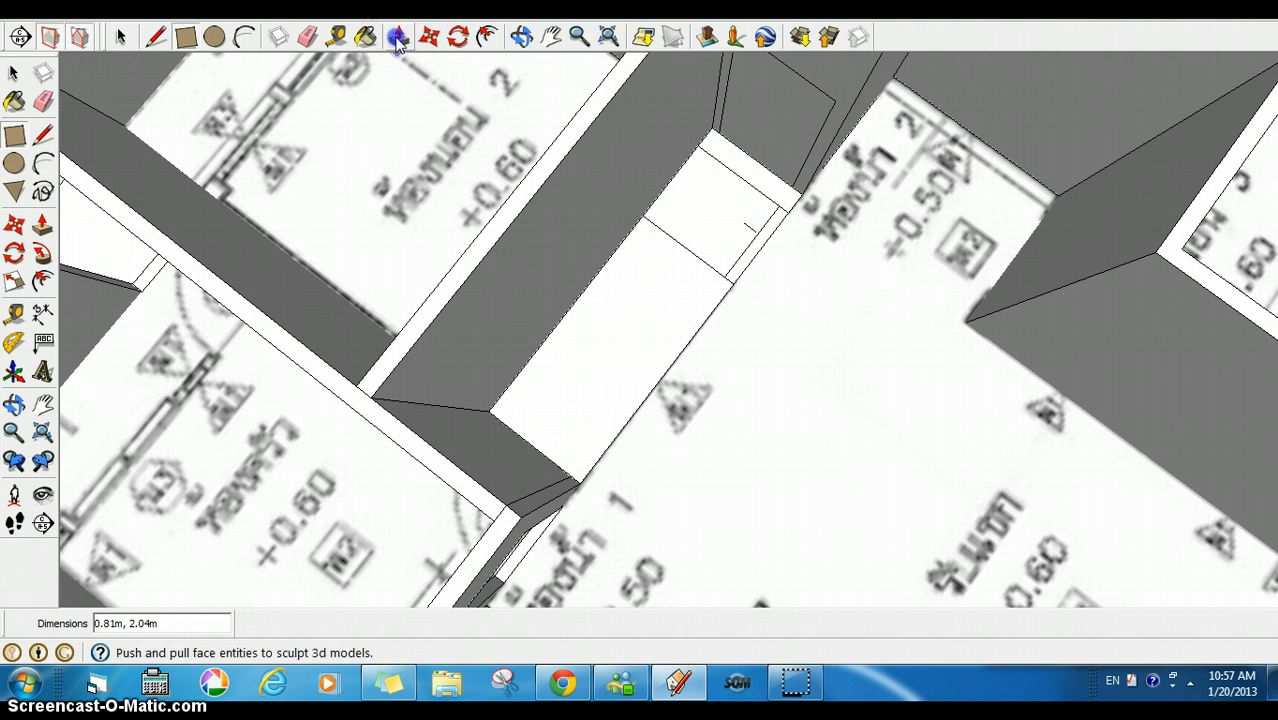
pyautogui.click(712, 130)
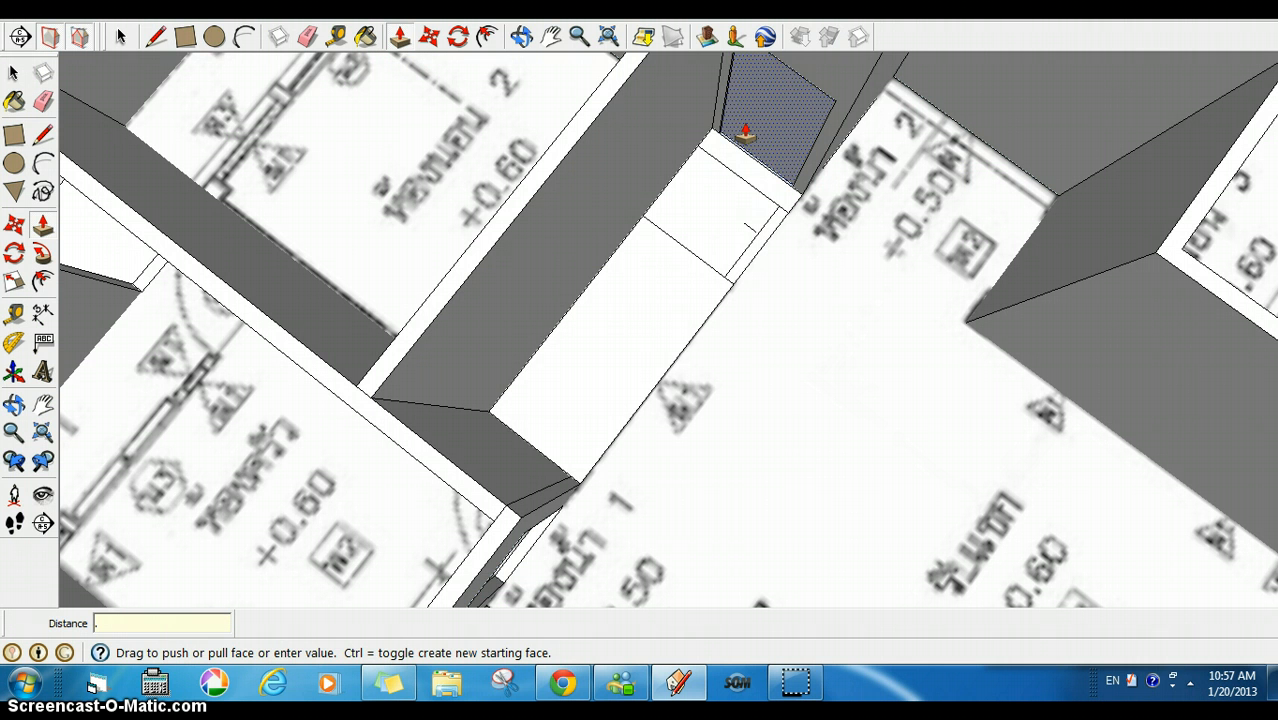
pyautogui.press('Return')
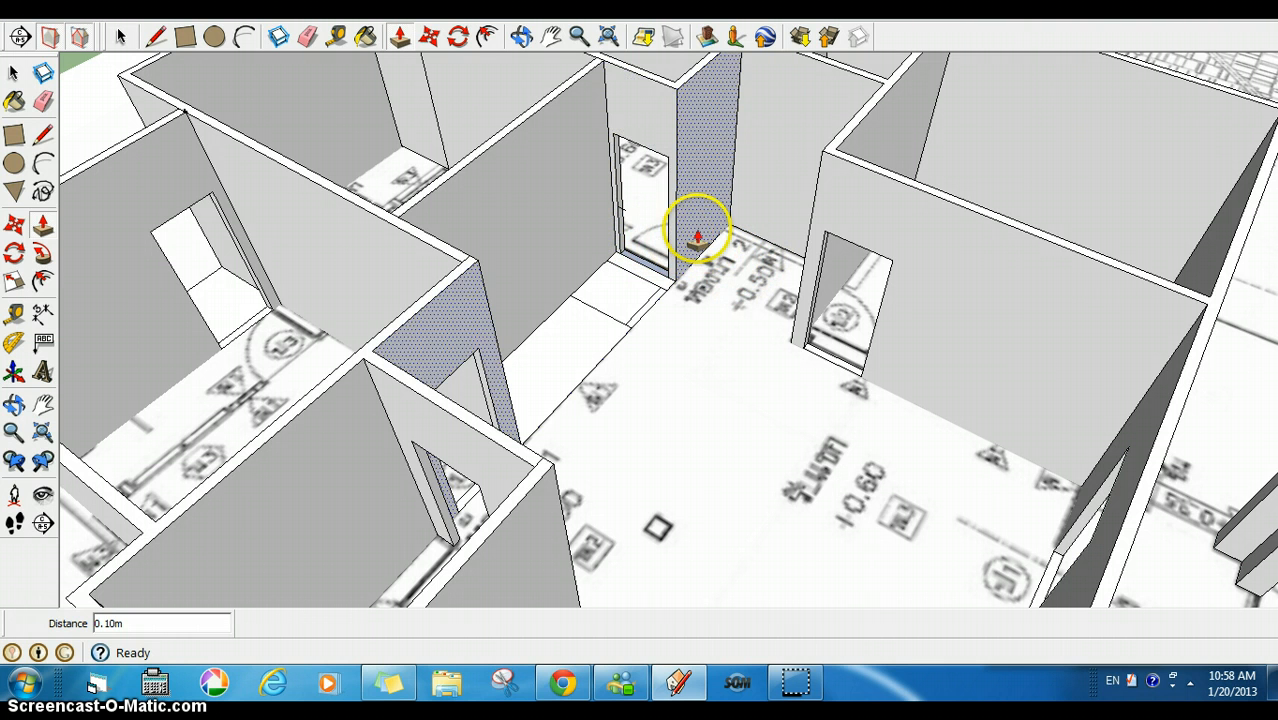
pyautogui.doubleClick(828, 300)
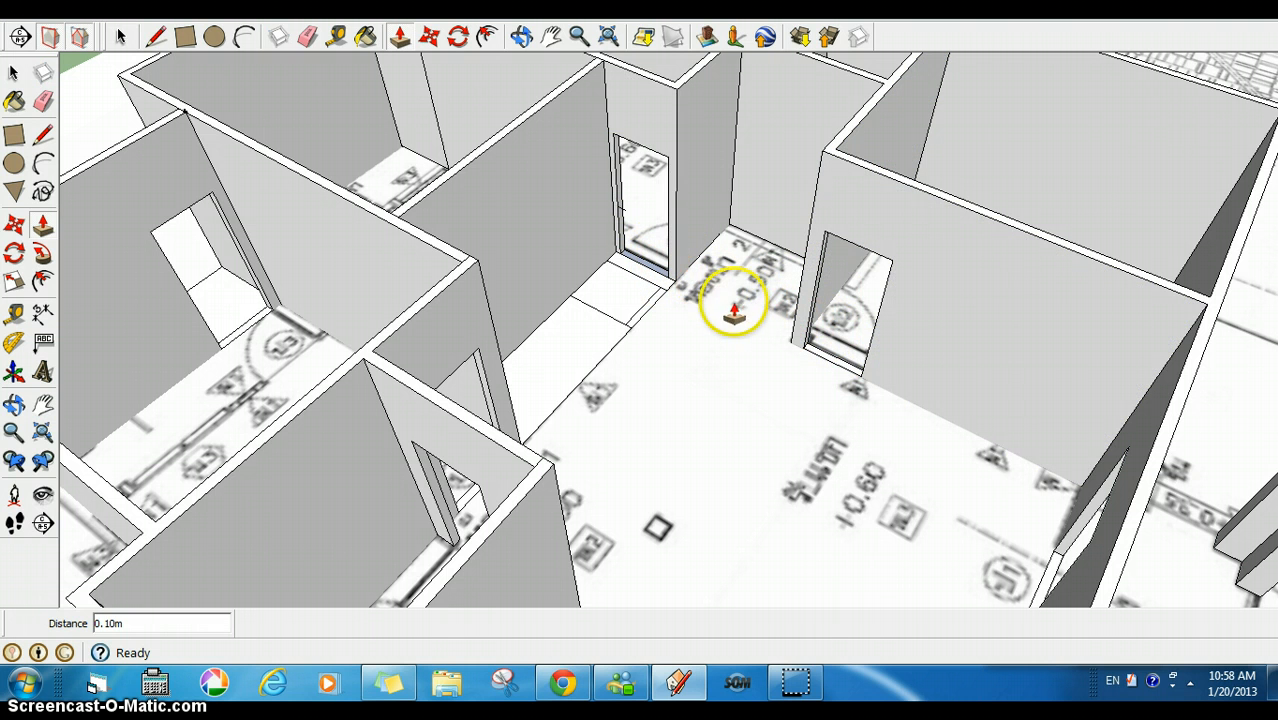
# Place a guide point 0.5 m from the outer wall corner beside the new doorway, along the wall's base toward bathroom 2
pyautogui.click(520, 37)
pyautogui.moveTo(608, 208); pyautogui.dragTo(461, 345)
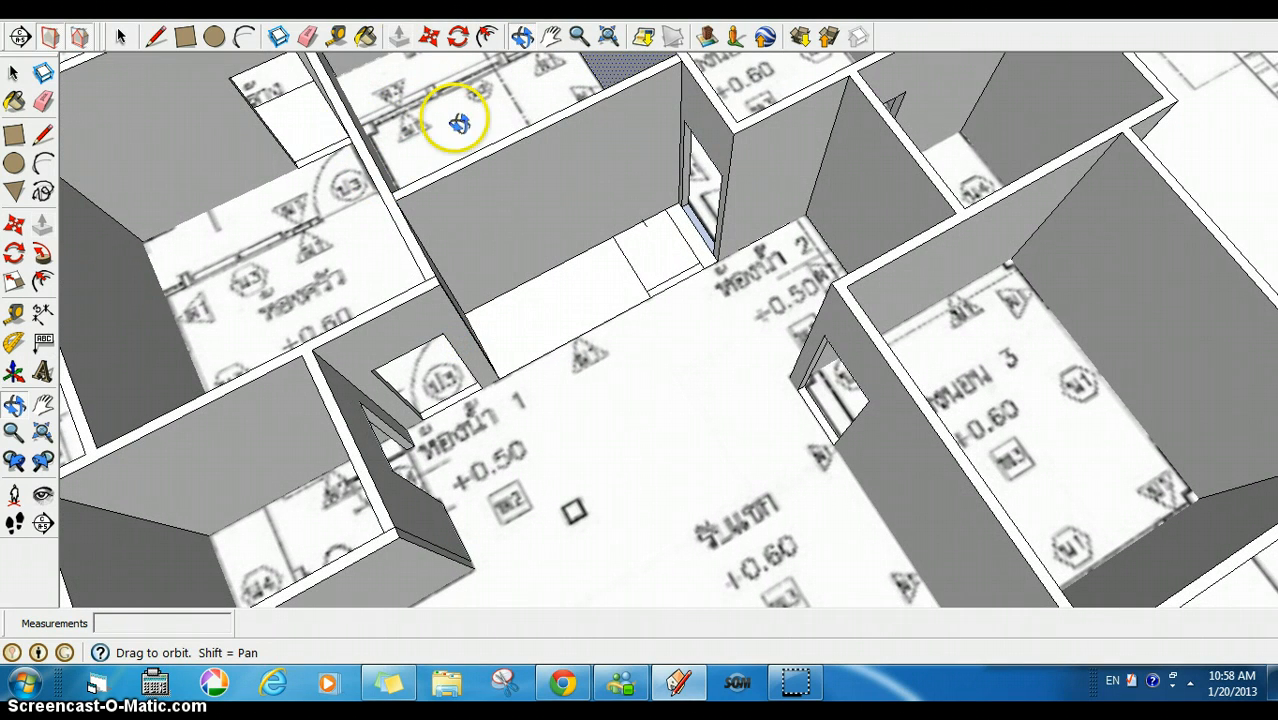
pyautogui.click(340, 40)
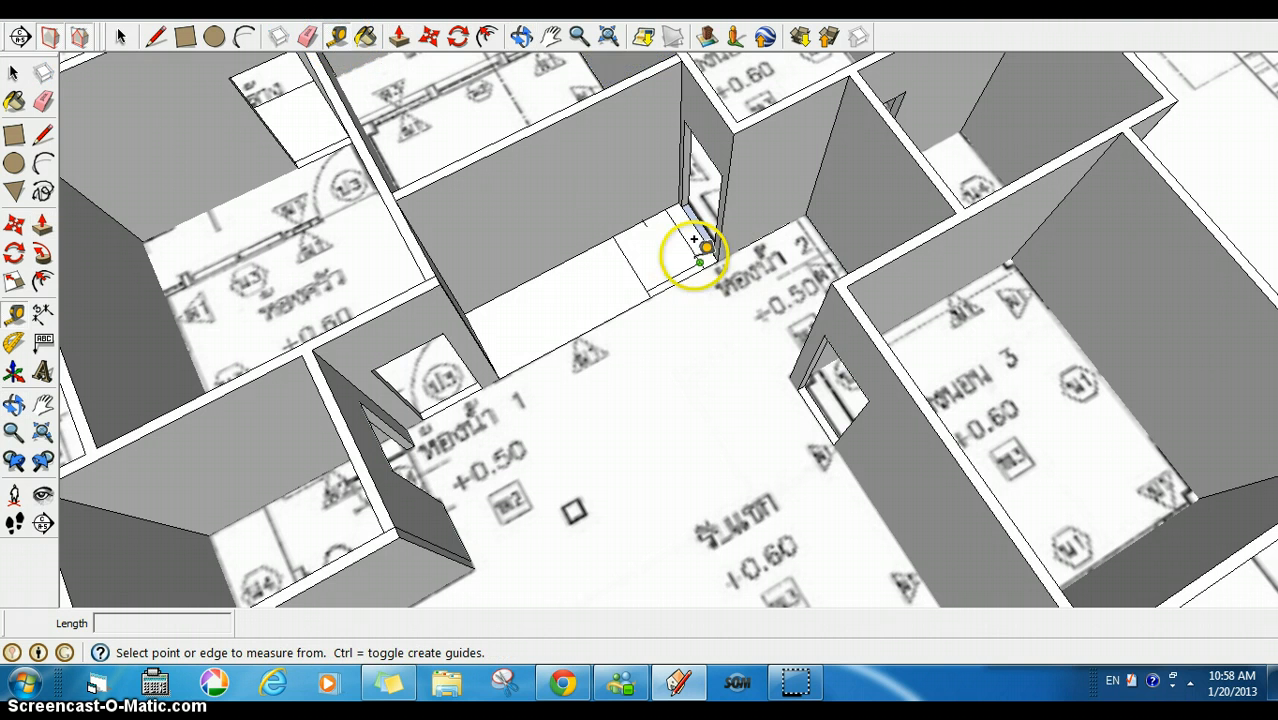
pyautogui.scroll(2, 685, 294)
pyautogui.scroll(2, 776, 262)
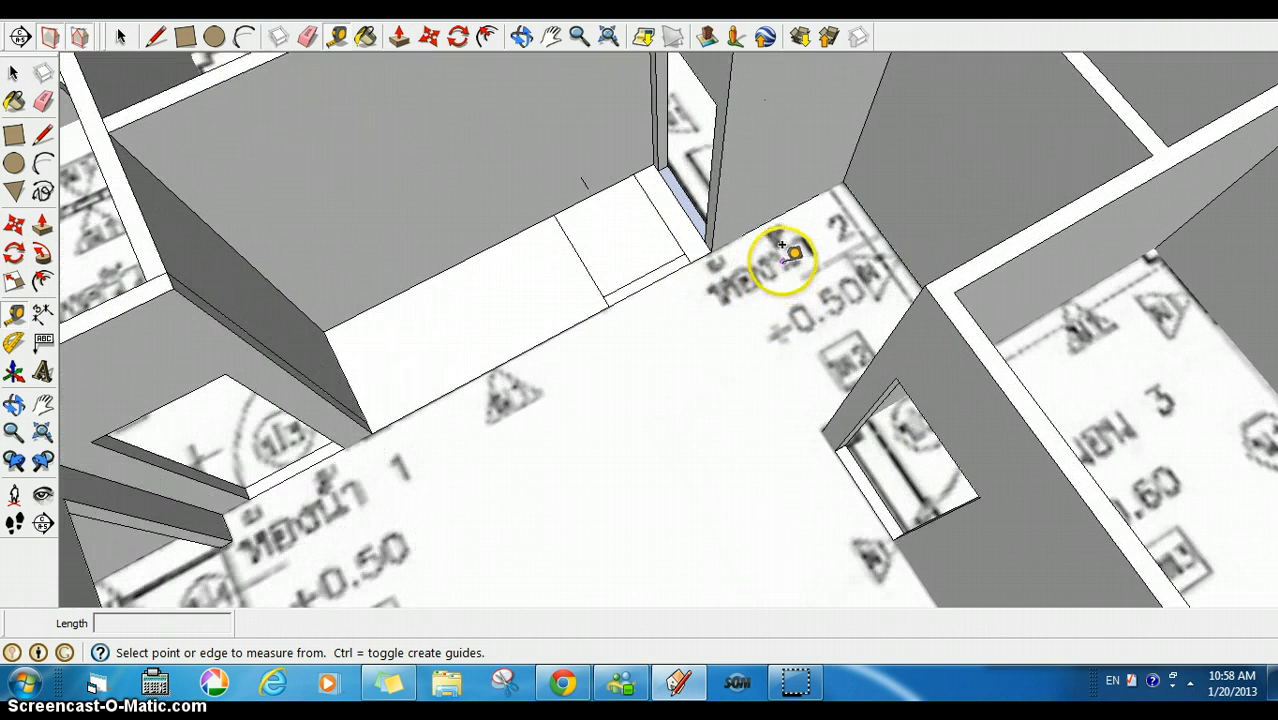
pyautogui.click(710, 245)
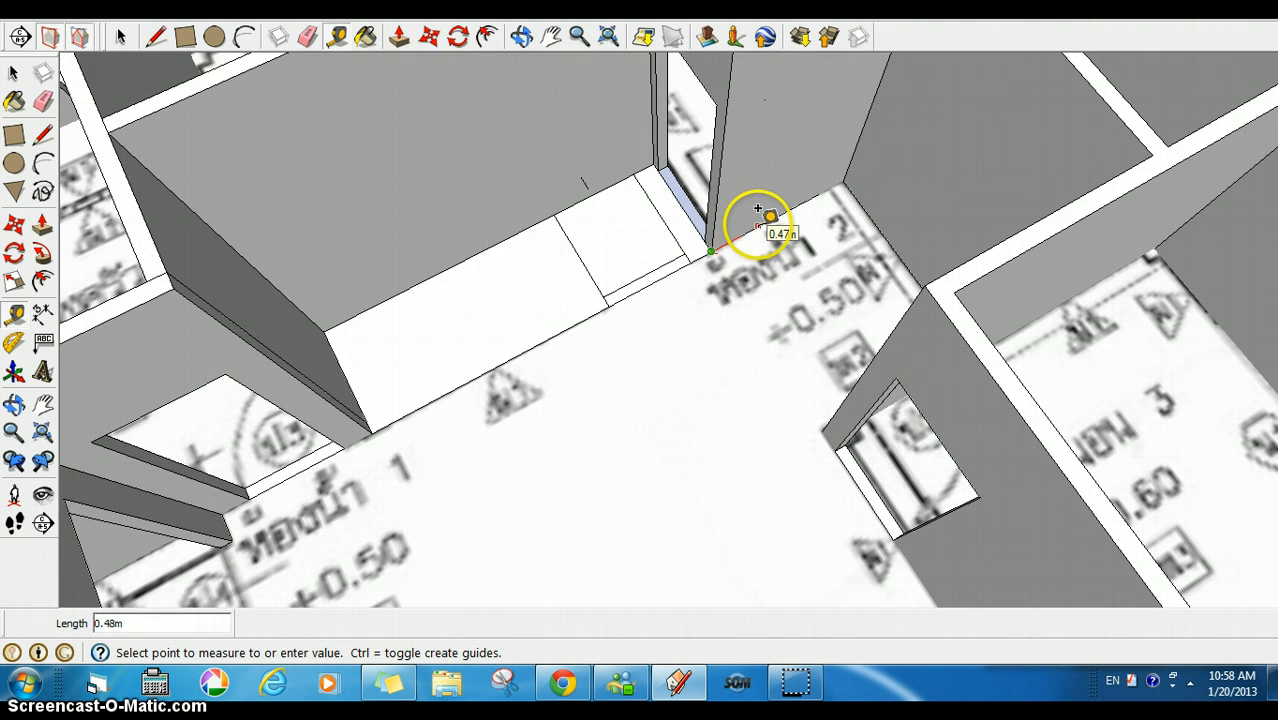
pyautogui.write('.5')
pyautogui.press('Return')
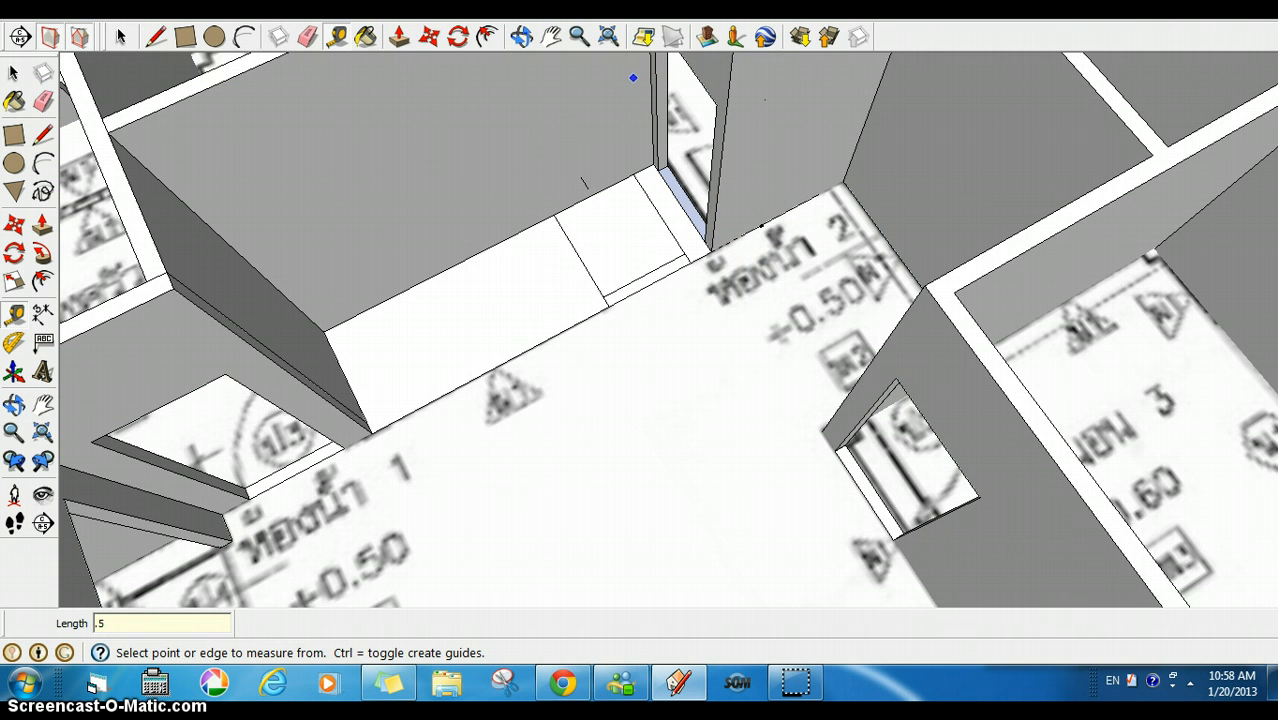
# Draw a line across the bathroom 2 floor from the 0.5 m guide point to the opposite wall
pyautogui.click(155, 36)
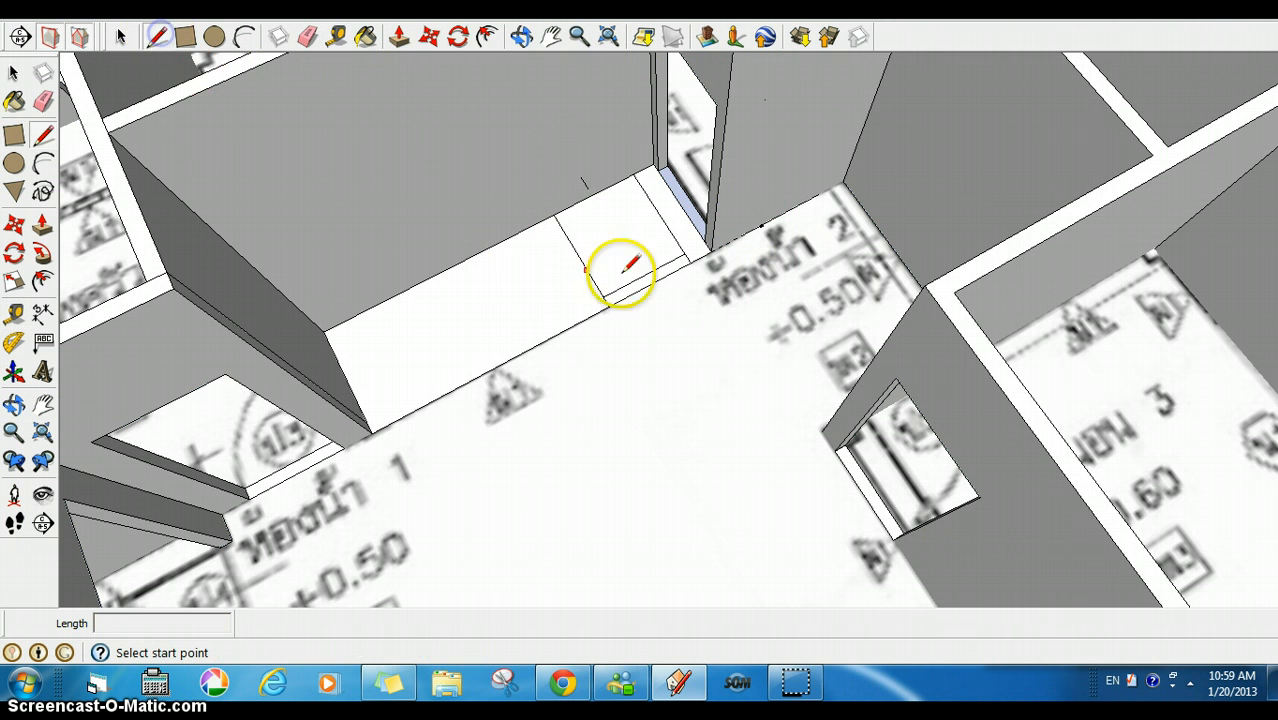
pyautogui.click(520, 36)
pyautogui.moveTo(762, 320); pyautogui.dragTo(926, 397)
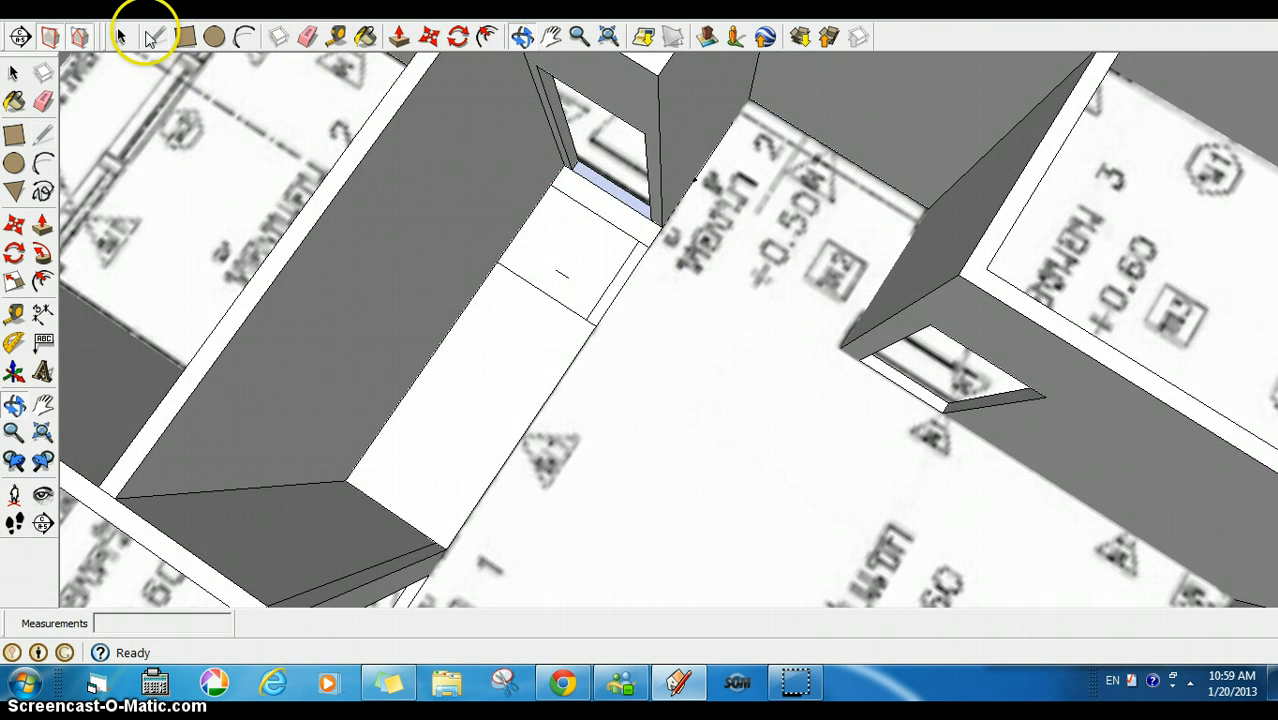
pyautogui.click(157, 37)
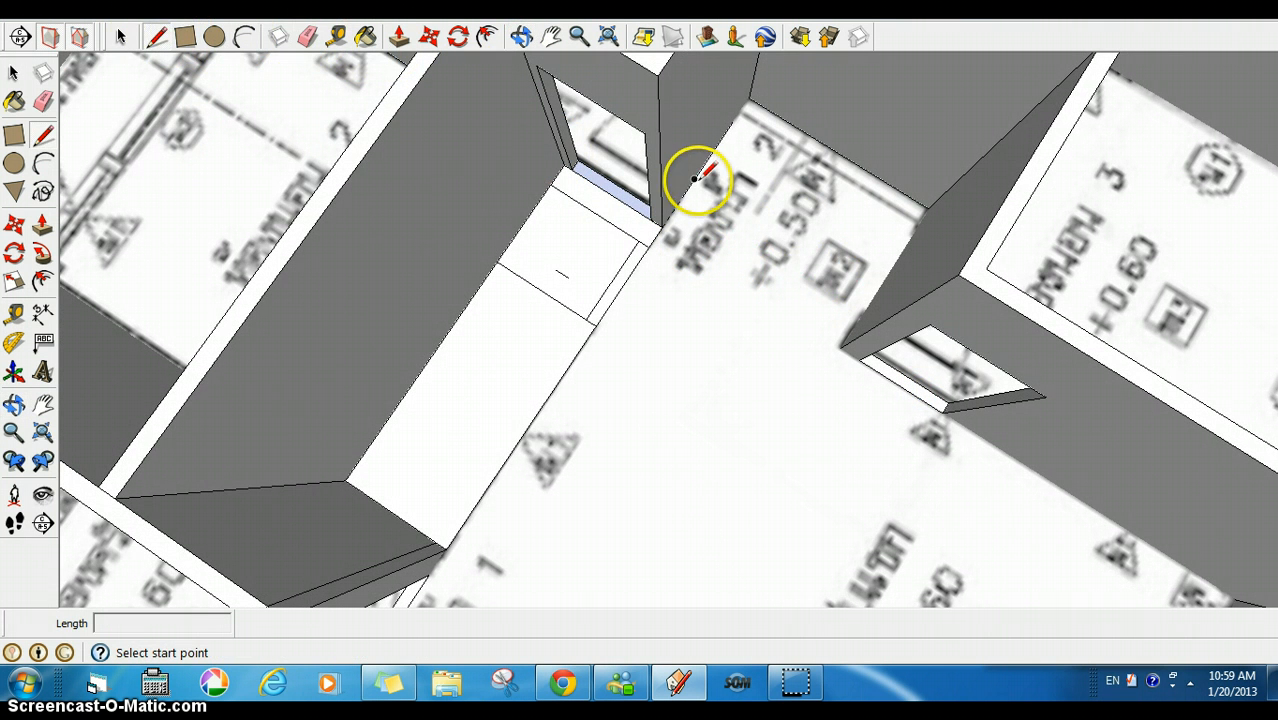
pyautogui.click(695, 178)
pyautogui.click(878, 283)
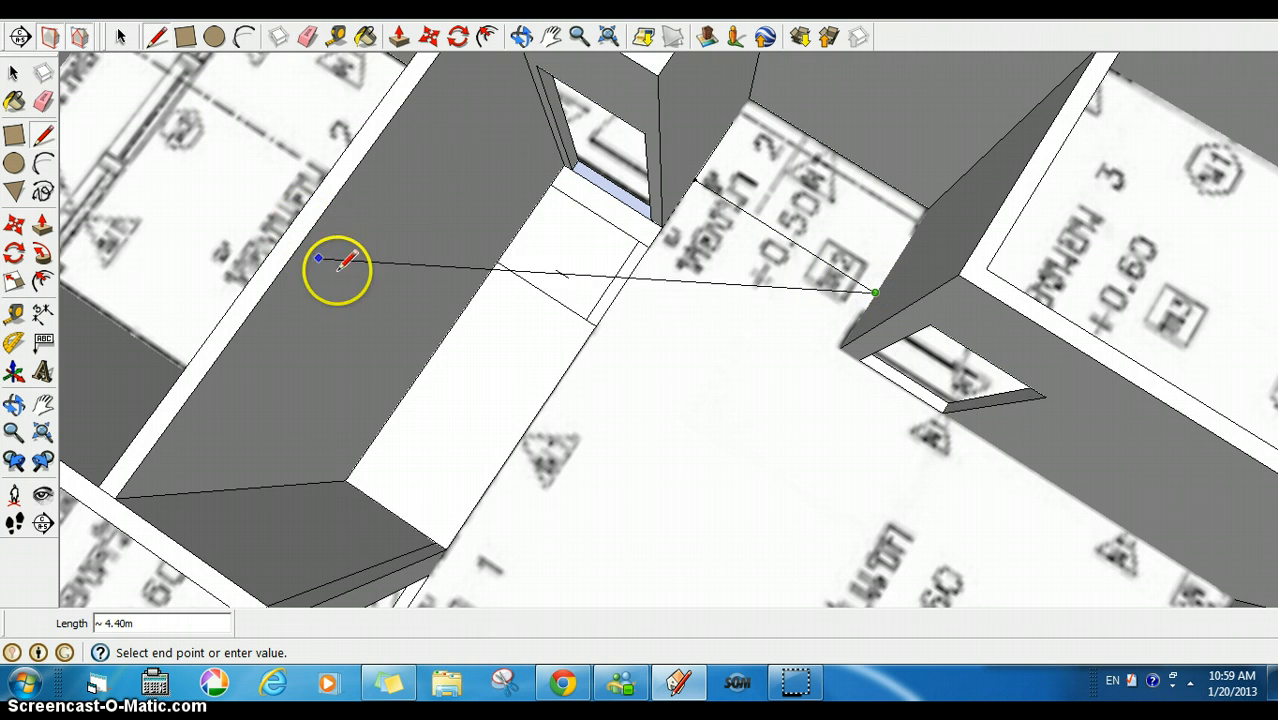
pyautogui.press('Escape')
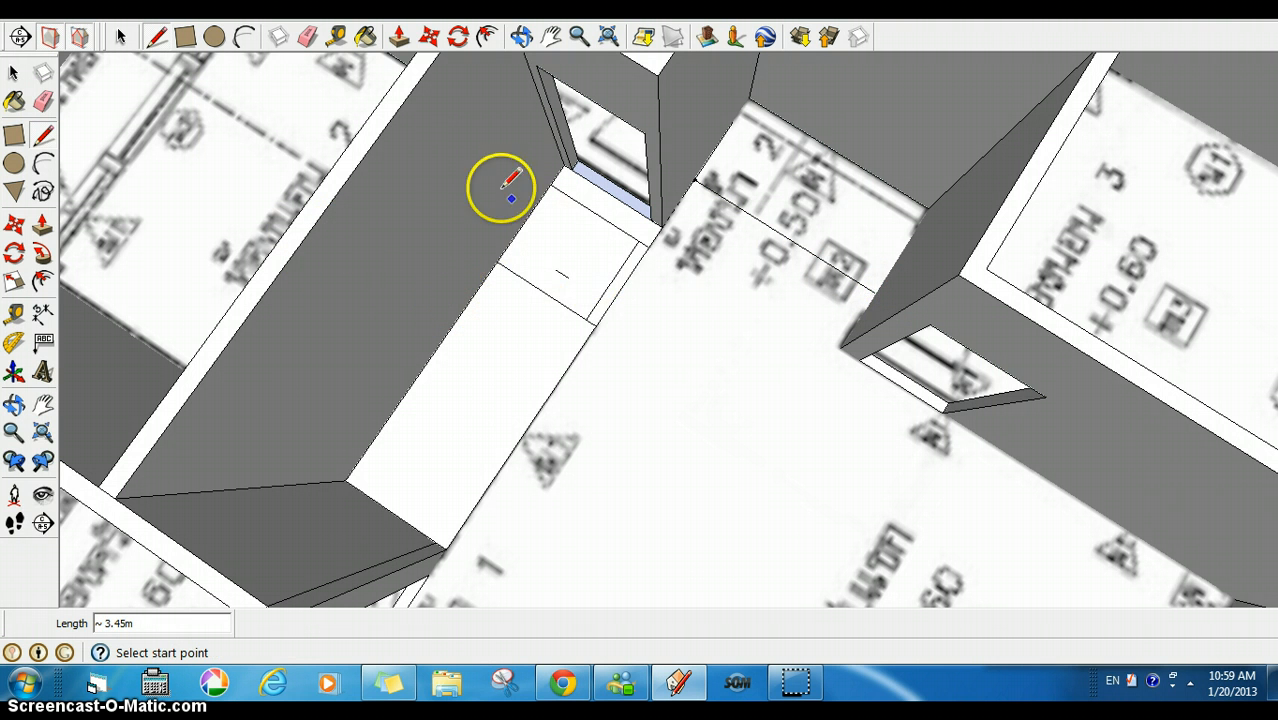
# Place a second guide point 0.1 m beyond the start of the floor line, along the wall's base
pyautogui.scroll(6, 700, 185)
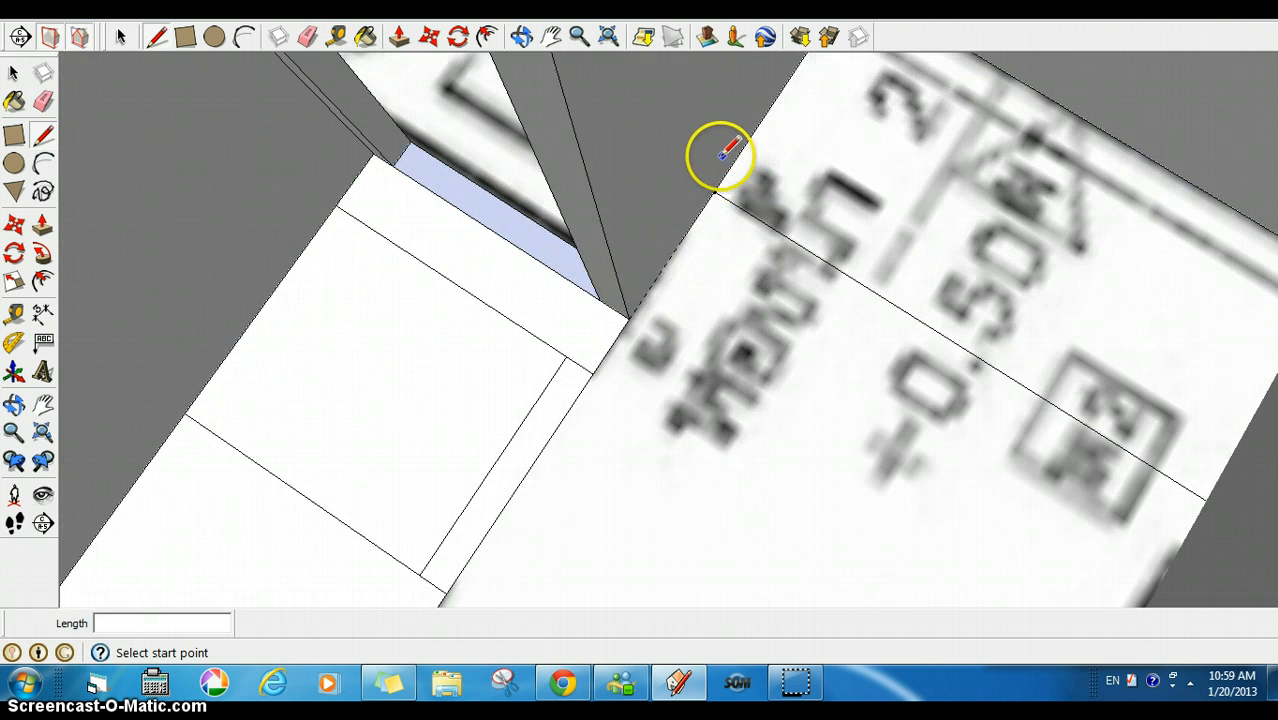
pyautogui.click(336, 38)
pyautogui.click(718, 184)
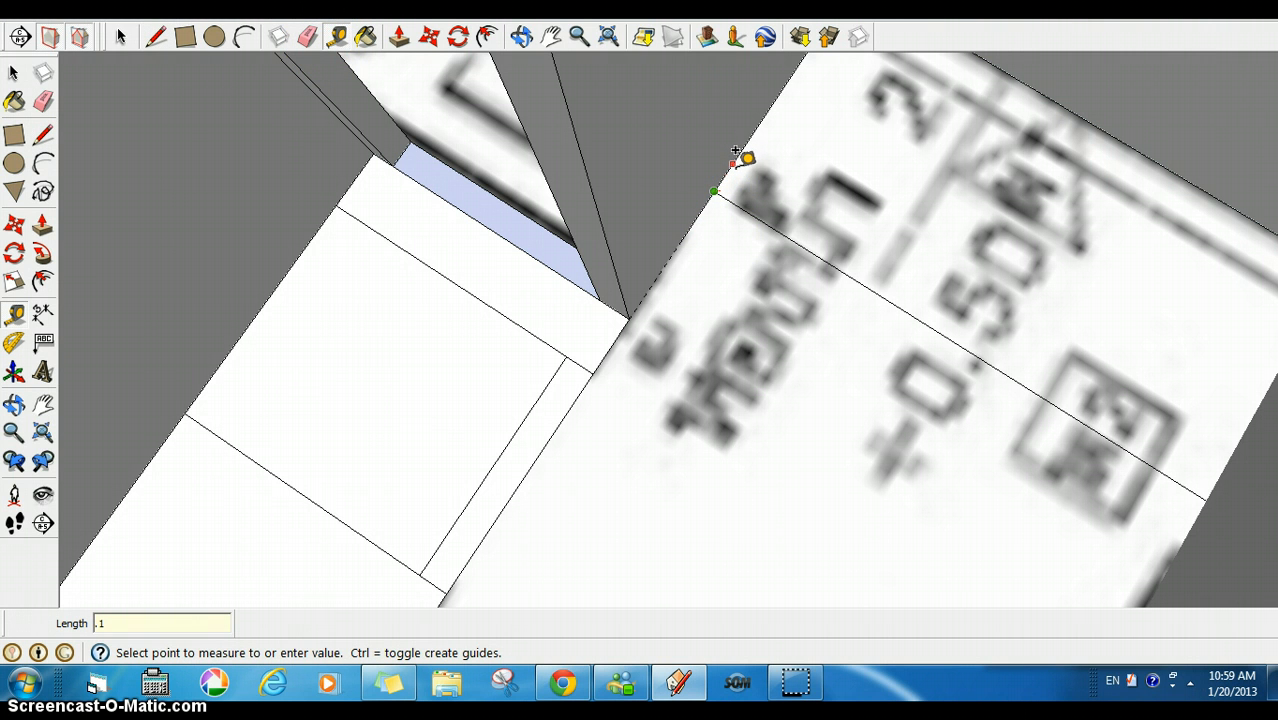
pyautogui.press('Return')
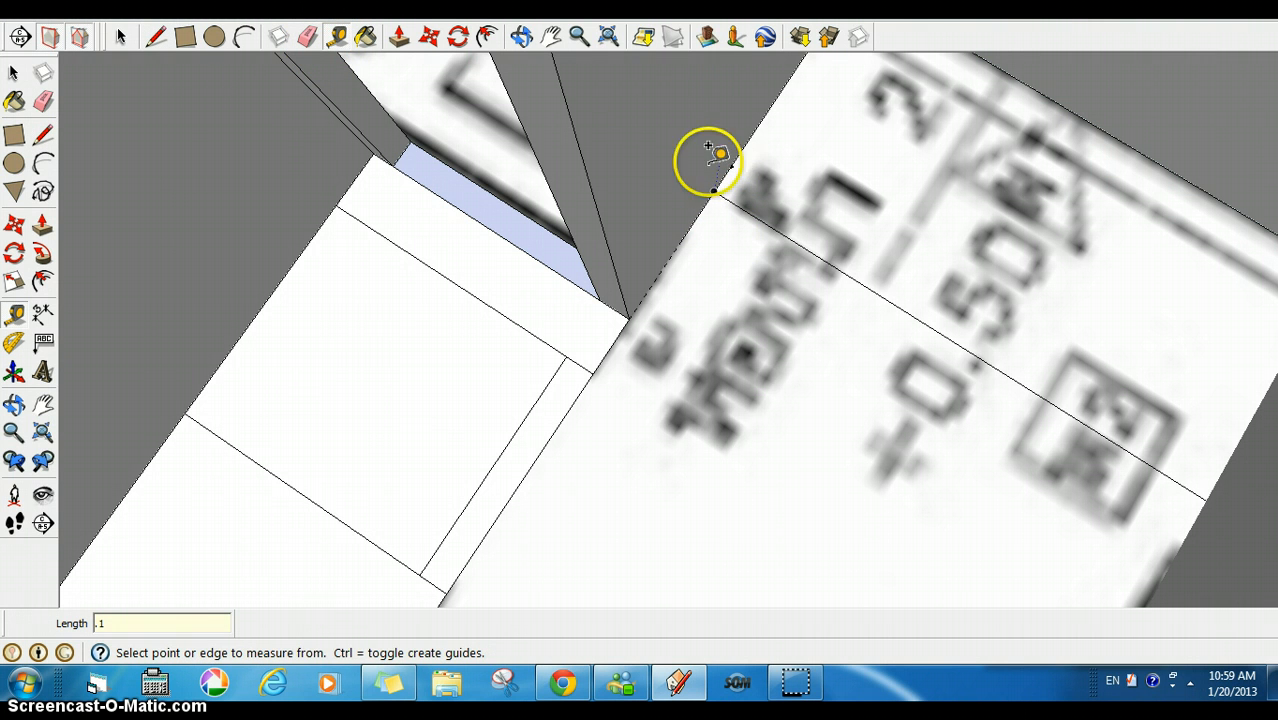
# Draw a parallel line about 1.80 m long from the second guide point across the floor and close its end against the first line
pyautogui.click(156, 37)
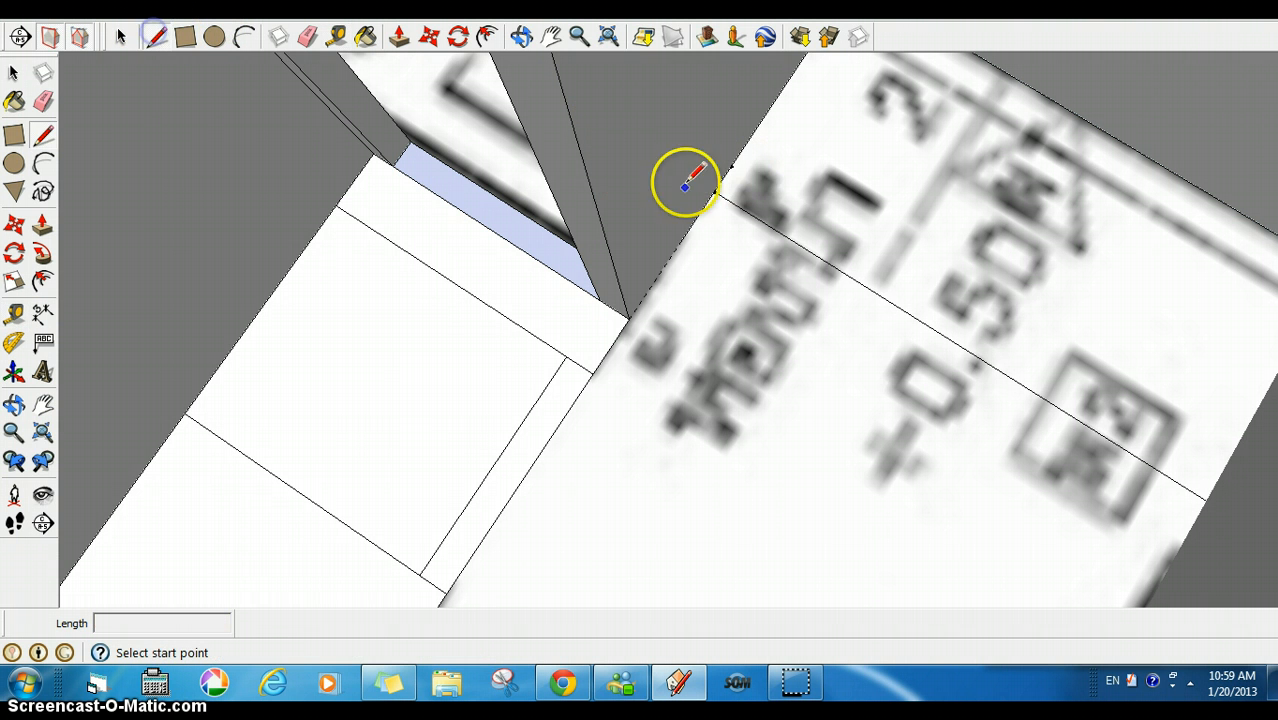
pyautogui.moveTo(731, 166); pyautogui.dragTo(1230, 455)
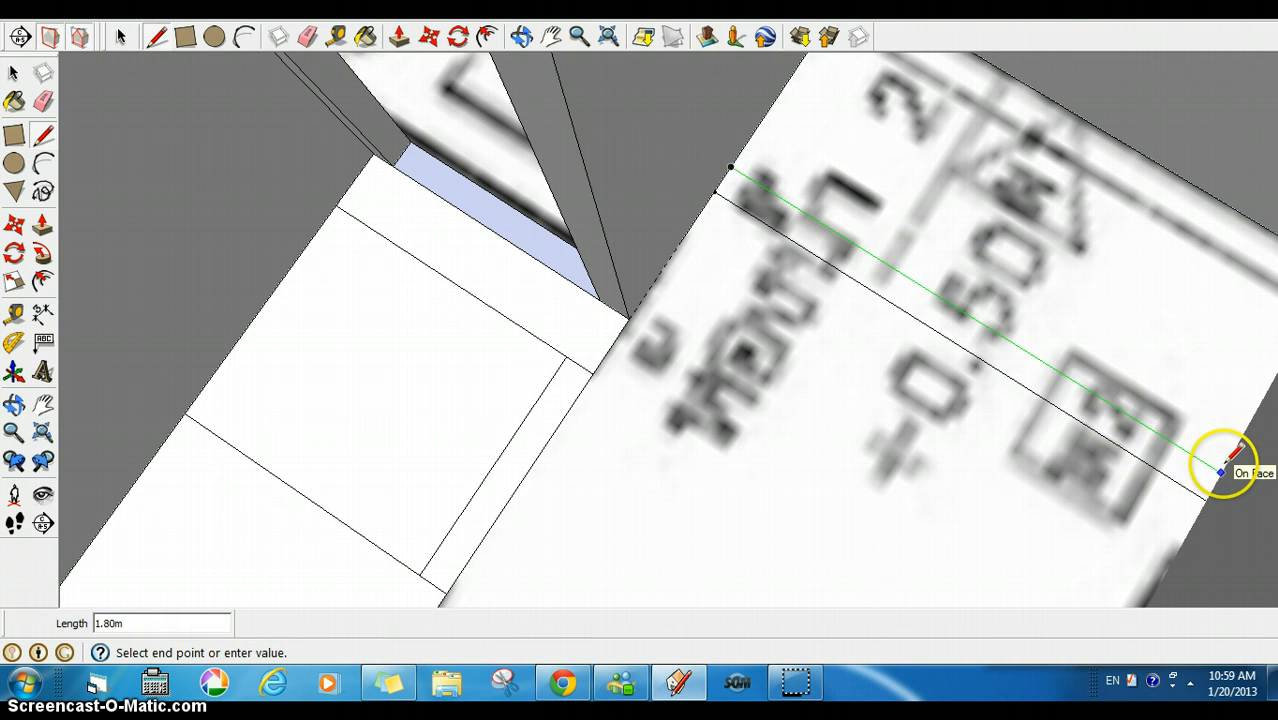
pyautogui.click(1221, 471)
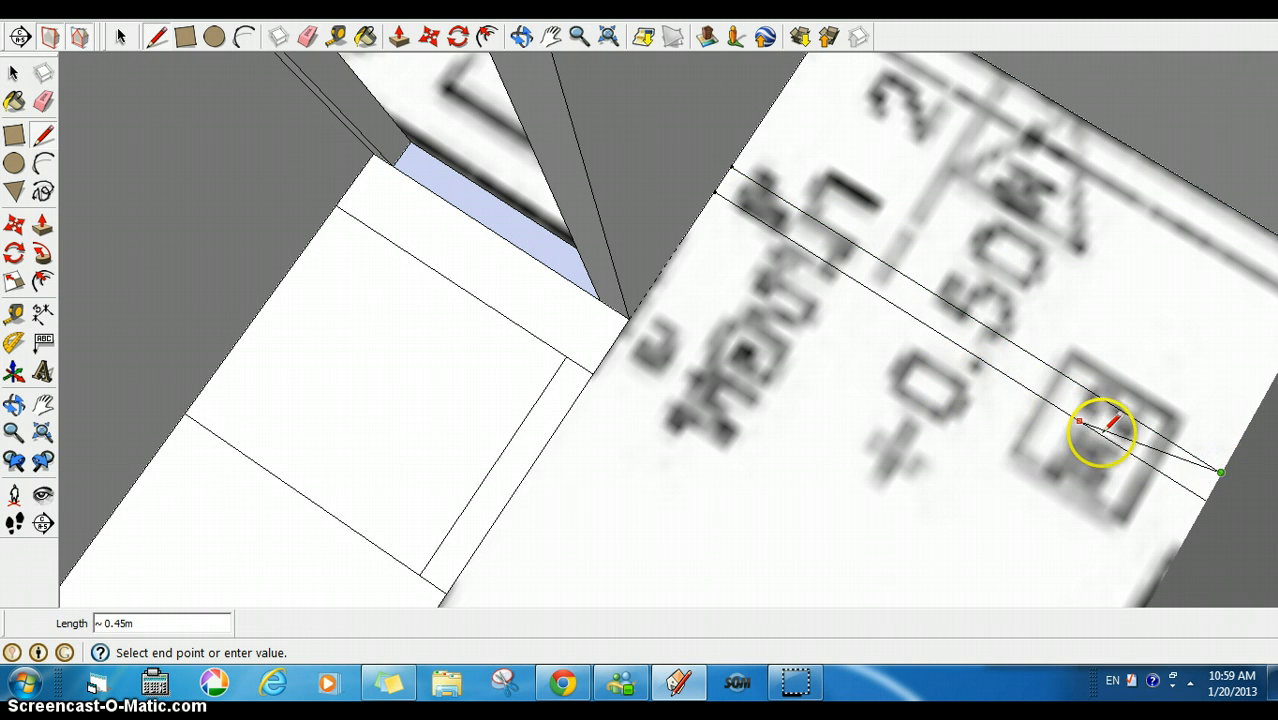
pyautogui.click(1135, 425)
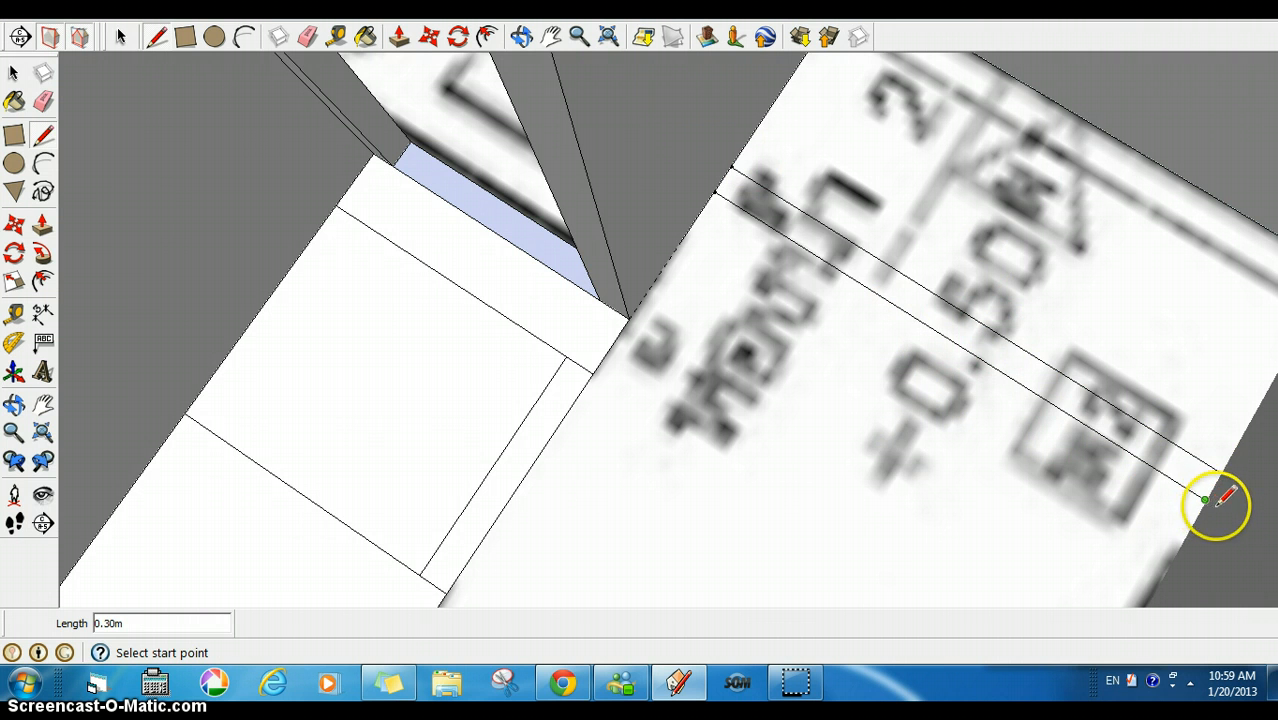
# Draw a 1.80 × 0.10 m rectangle between the two parallel lines on the bathroom 2 floor
pyautogui.scroll(3, 1212, 491)
pyautogui.scroll(-3, 1236, 490)
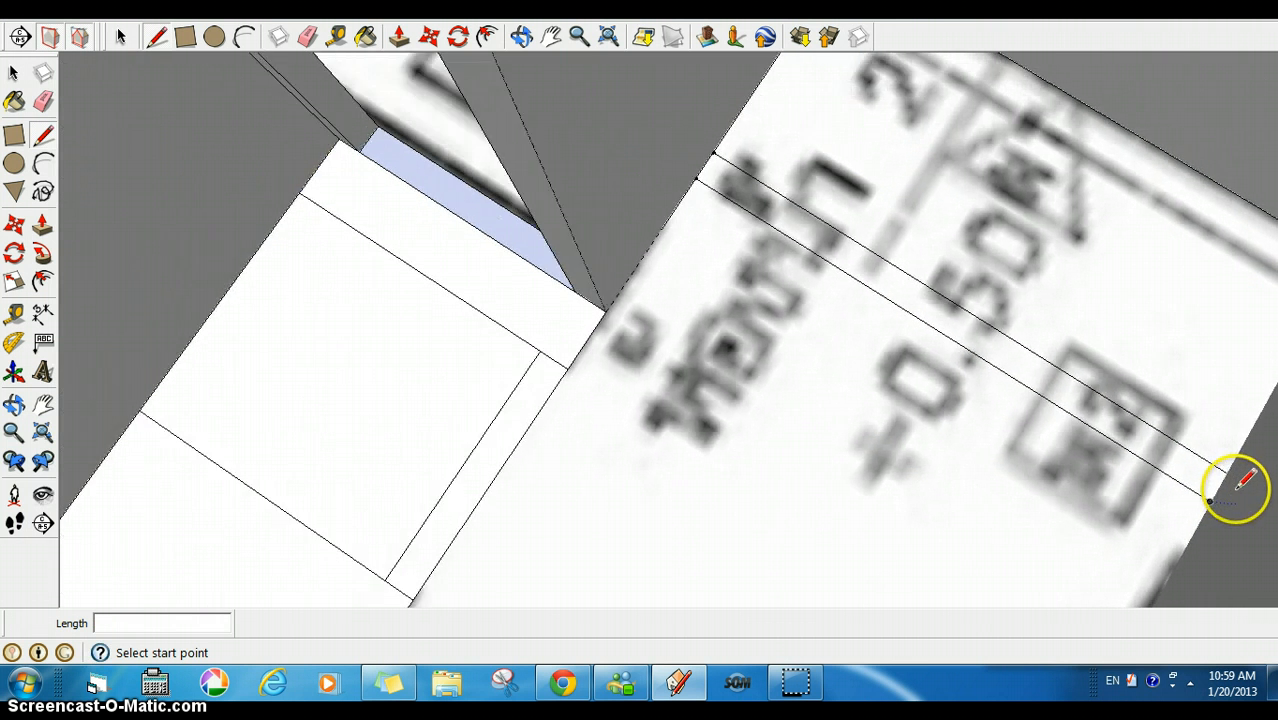
pyautogui.click(186, 38)
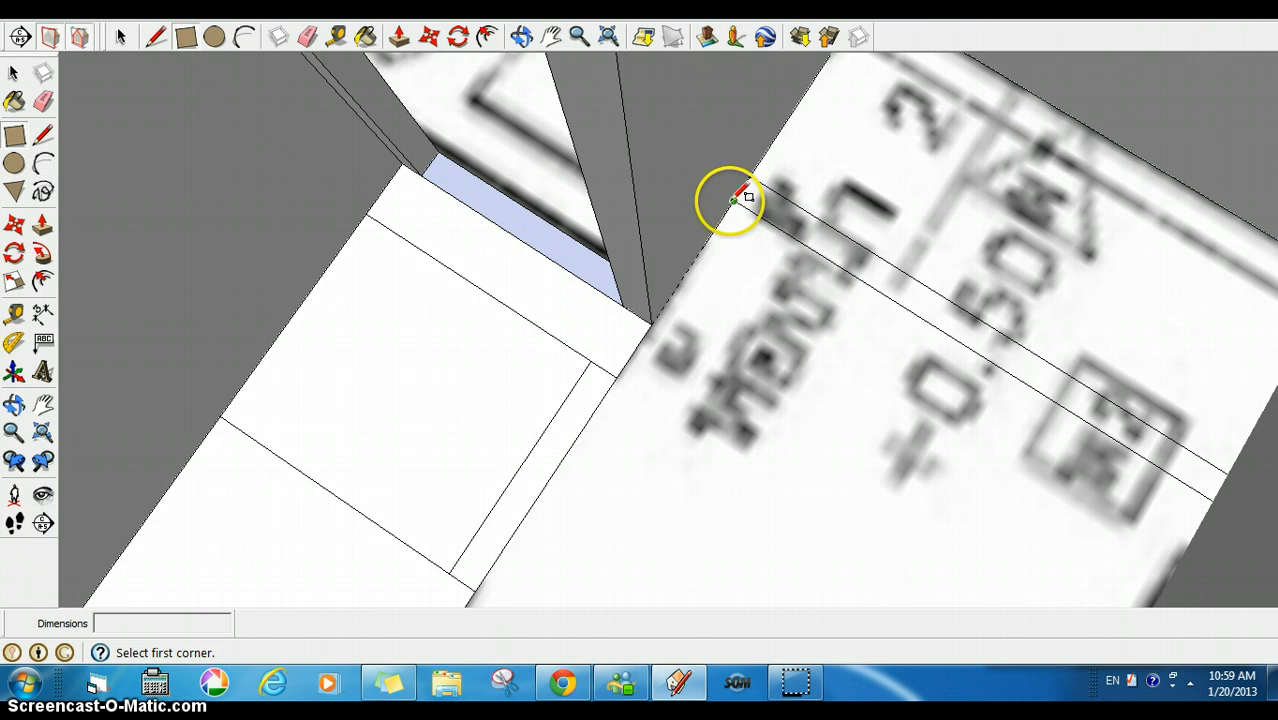
pyautogui.click(733, 200)
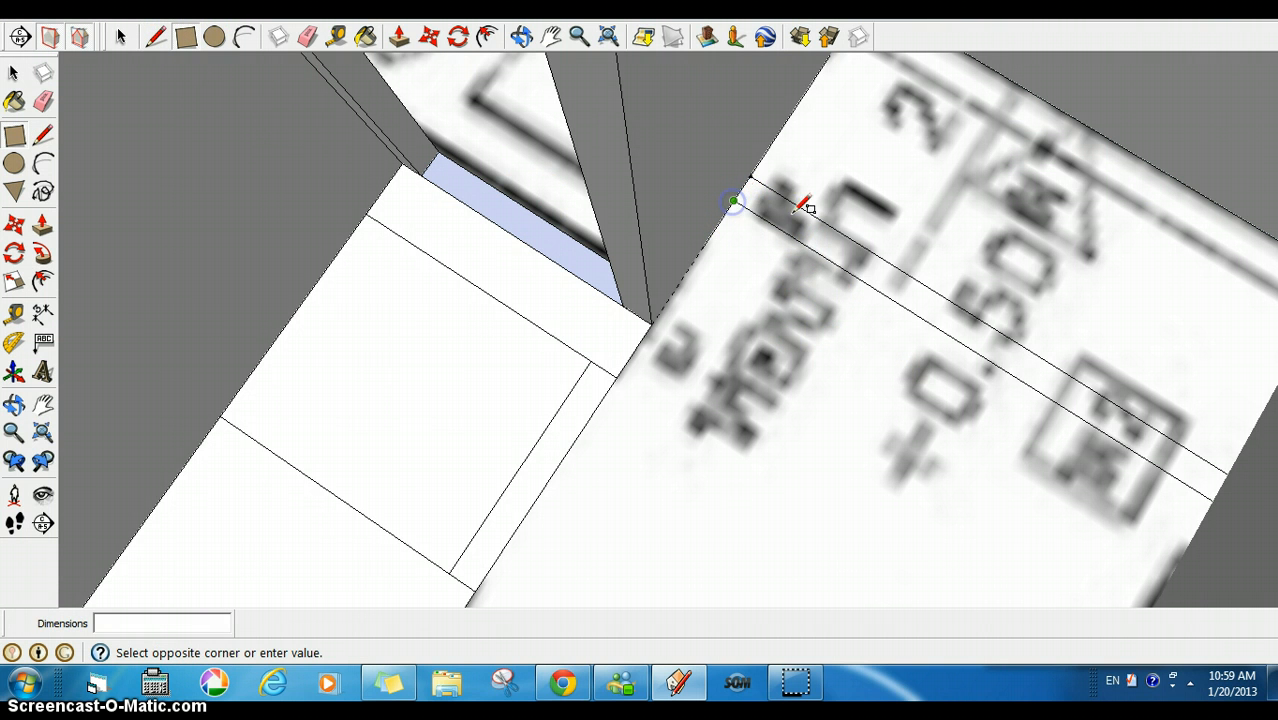
pyautogui.click(1228, 472)
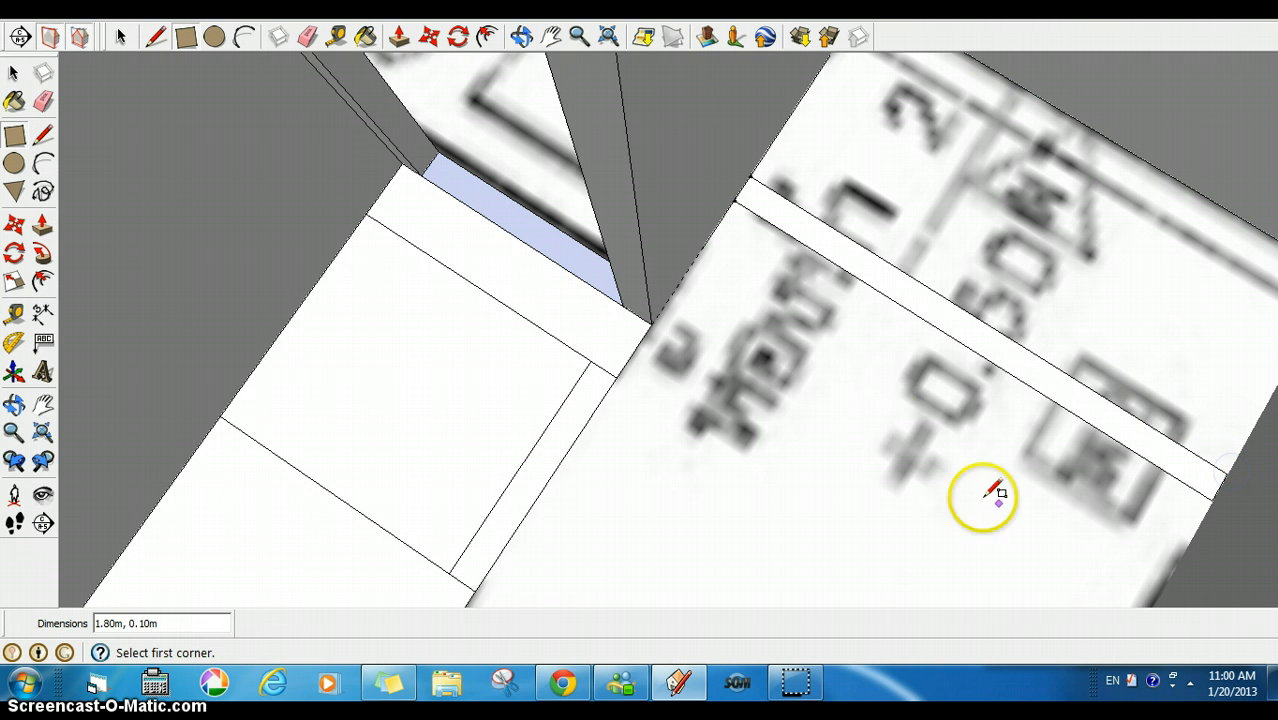
# Pull the narrow floor rectangle up 3.00 m to the top of the neighbouring wall with Push/Pull
pyautogui.scroll(-5, 760, 255)
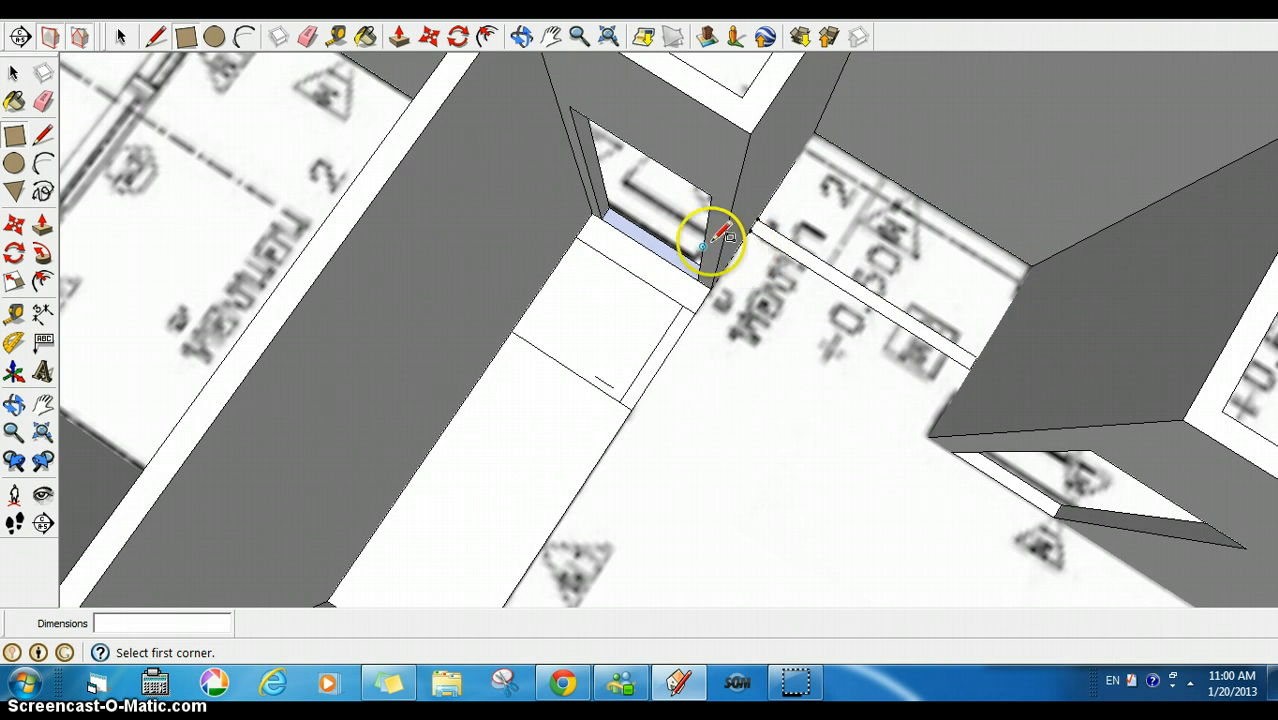
pyautogui.click(399, 36)
pyautogui.moveTo(803, 270); pyautogui.dragTo(762, 125)
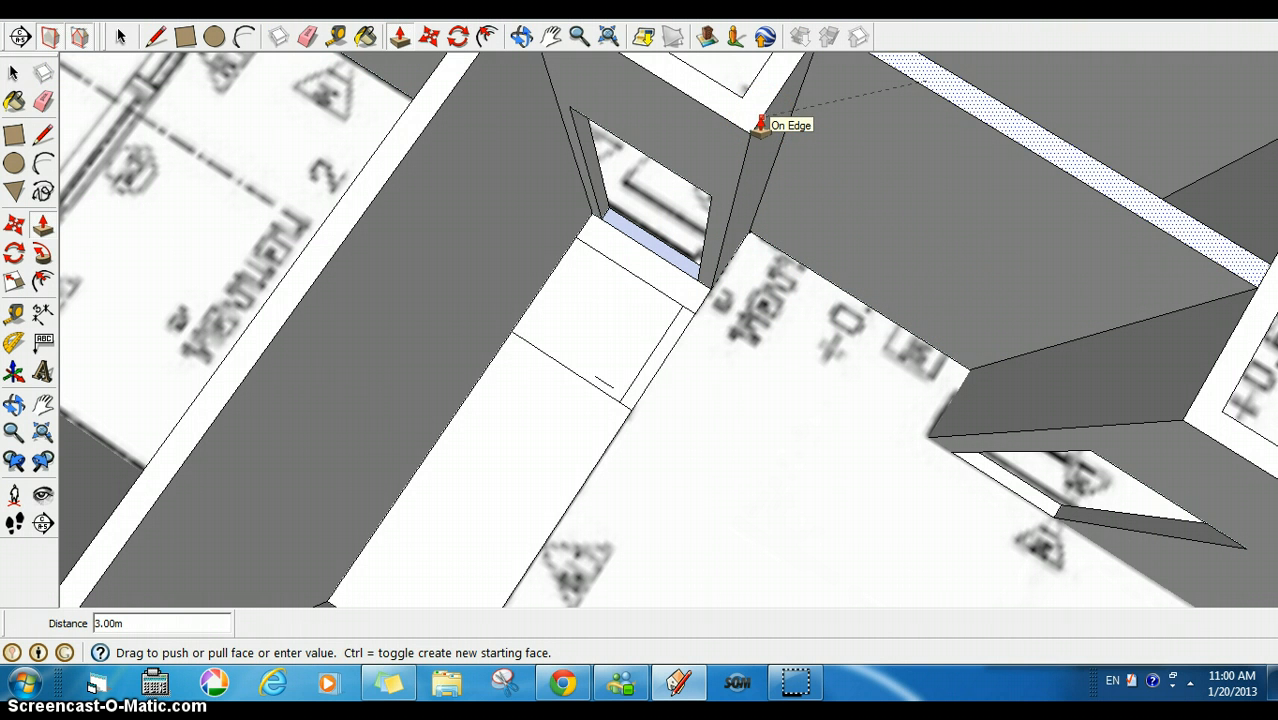
pyautogui.moveTo(760, 124); pyautogui.dragTo(762, 128)
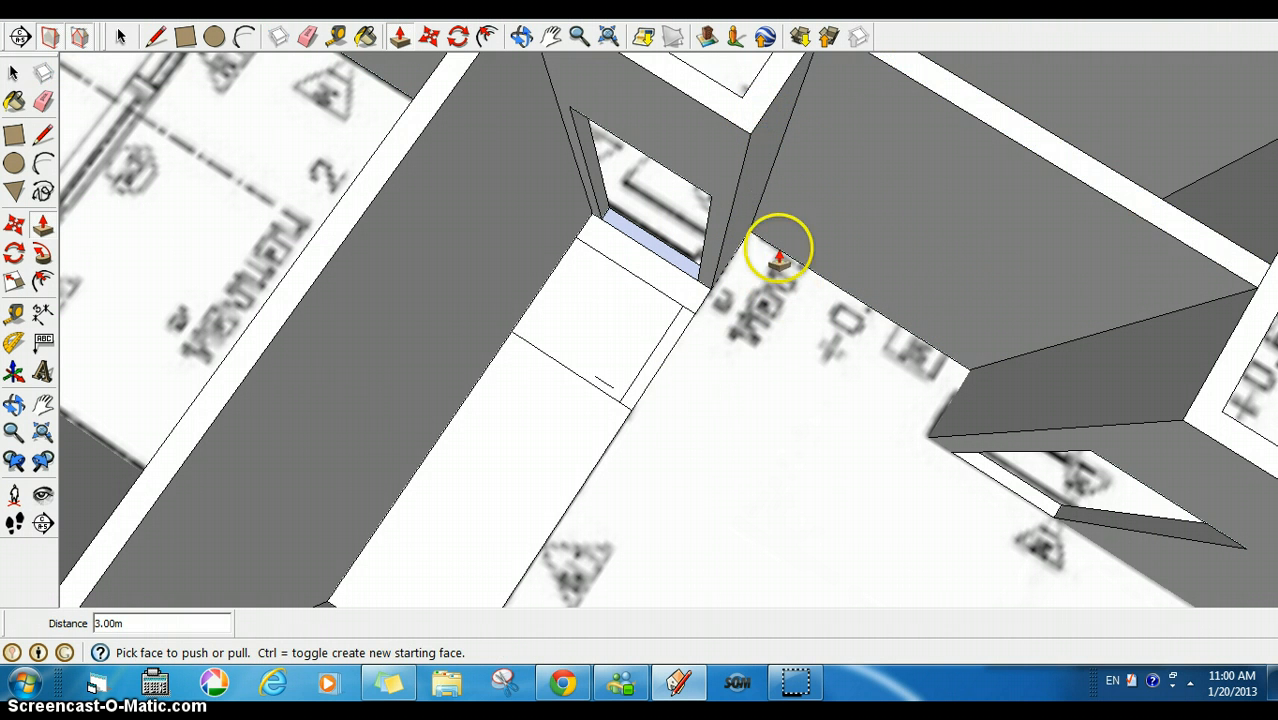
pyautogui.scroll(1, 760, 192)
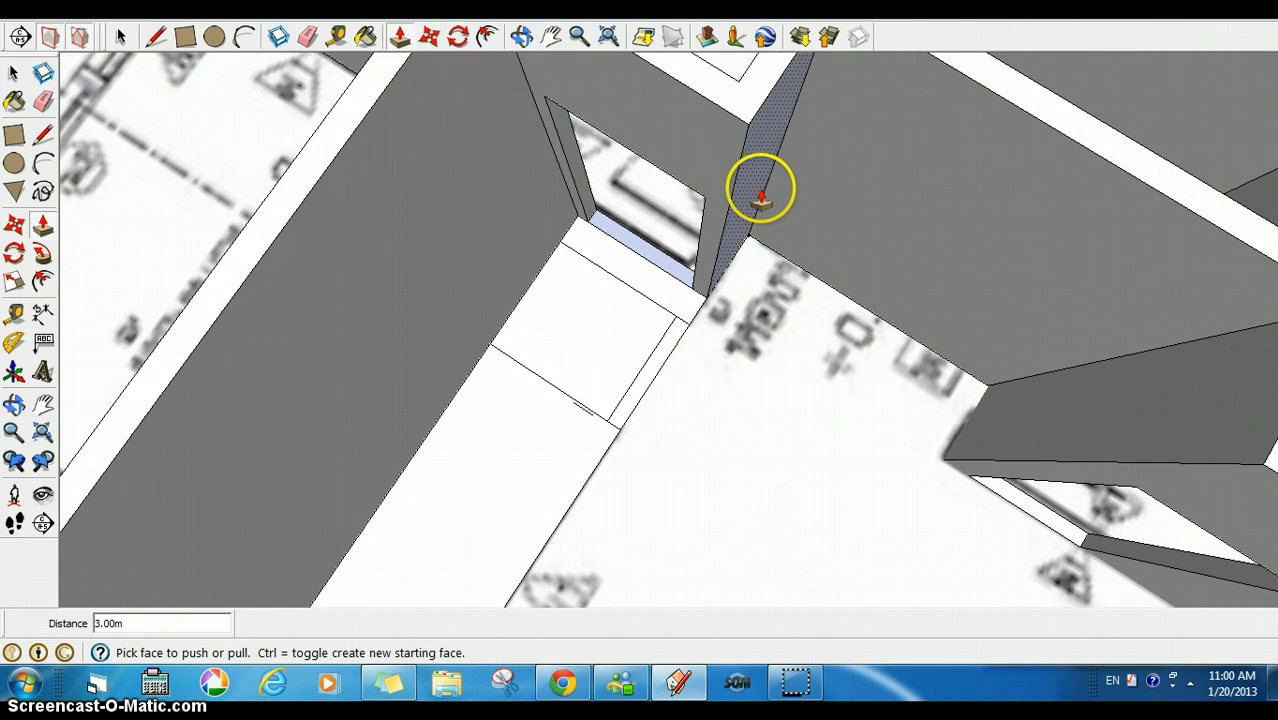
pyautogui.click(521, 36)
pyautogui.moveTo(800, 170); pyautogui.dragTo(686, 186)
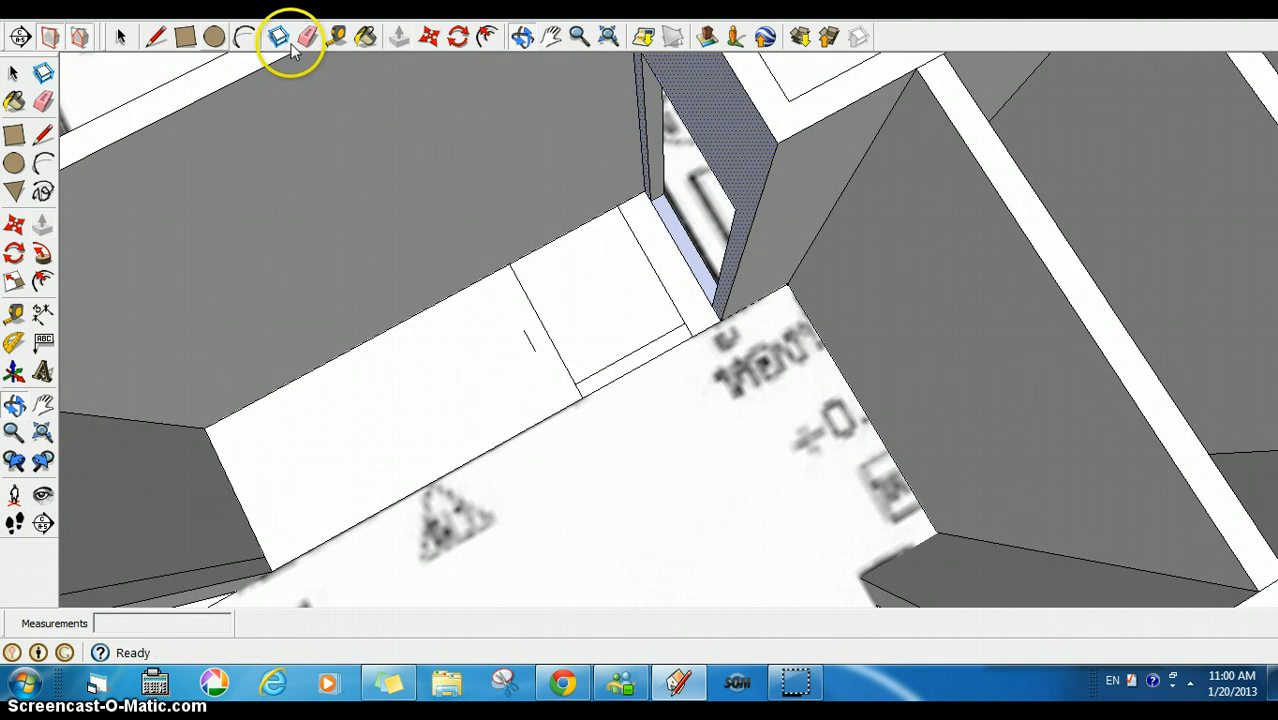
pyautogui.click(155, 36)
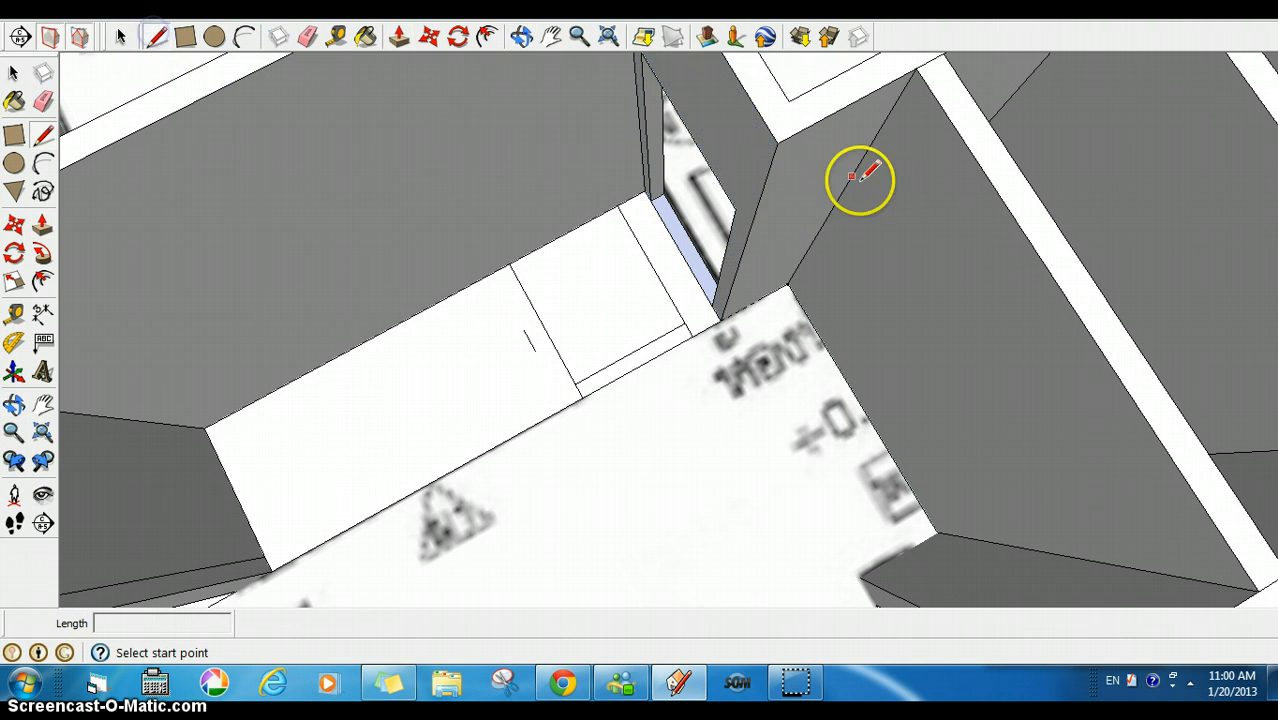
pyautogui.click(806, 128)
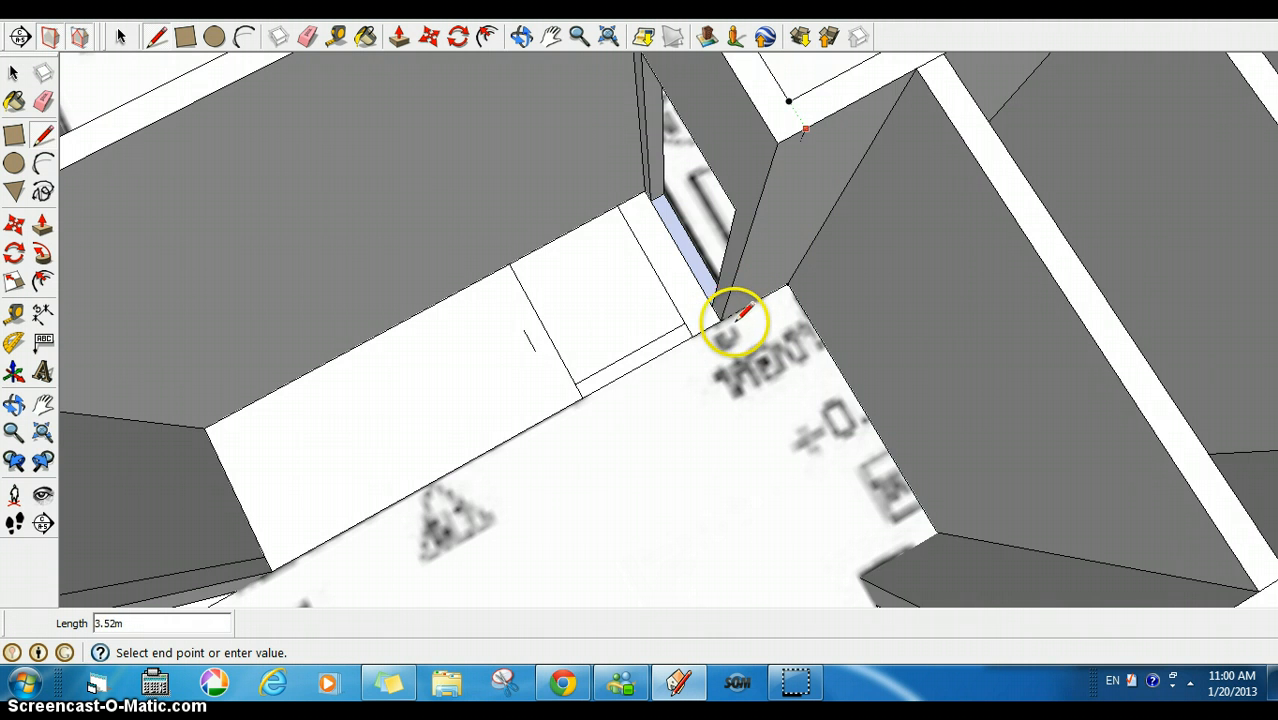
pyautogui.scroll(2, 733, 322)
pyautogui.scroll(2, 733, 322)
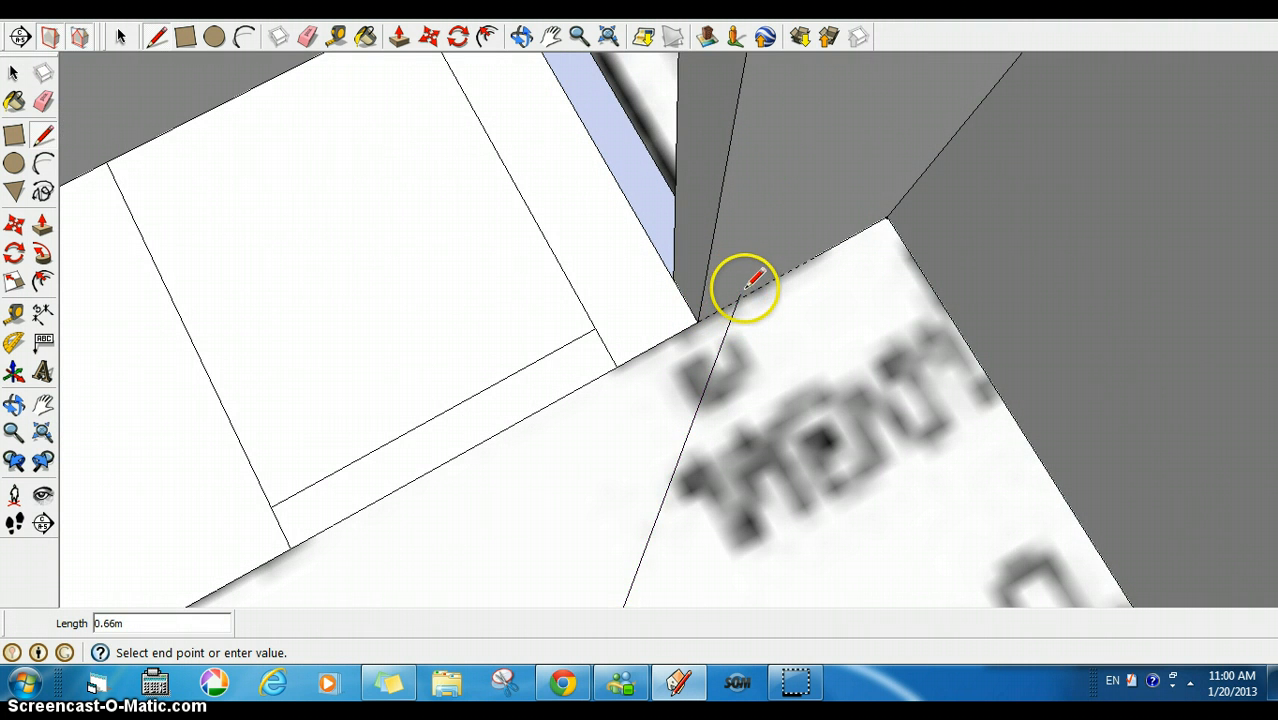
pyautogui.scroll(1, 747, 290)
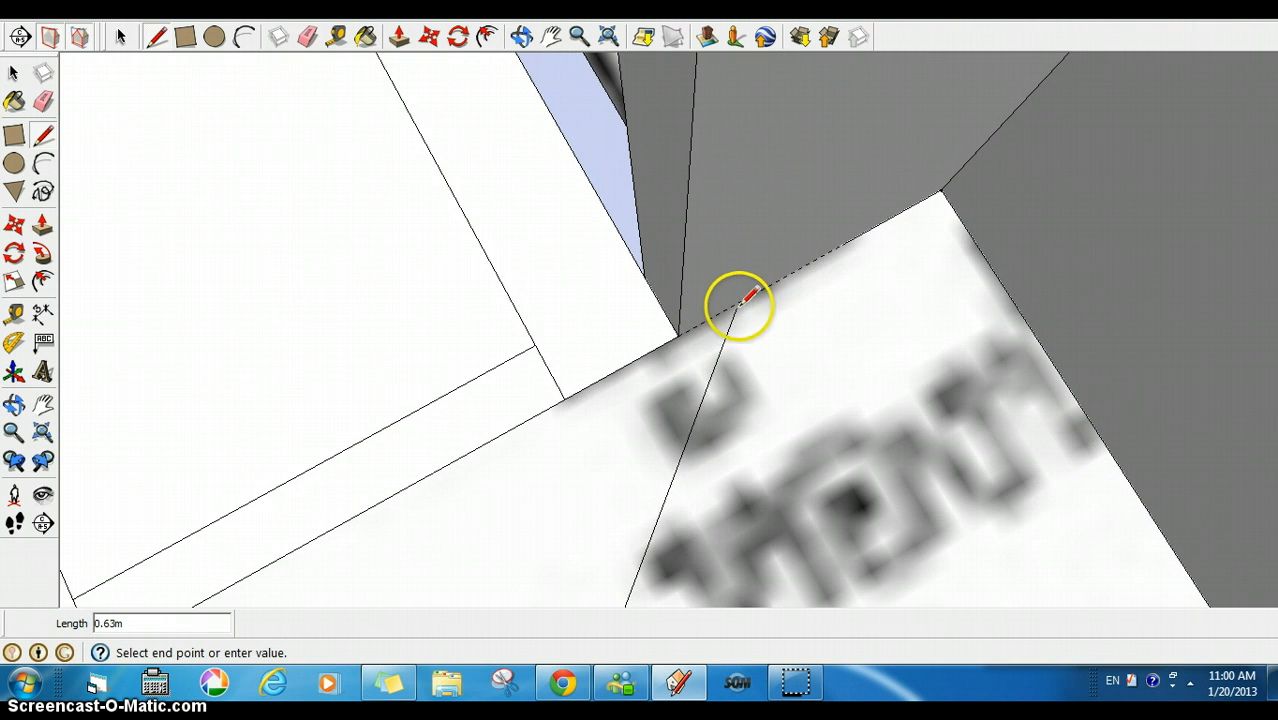
pyautogui.scroll(-3, 768, 210)
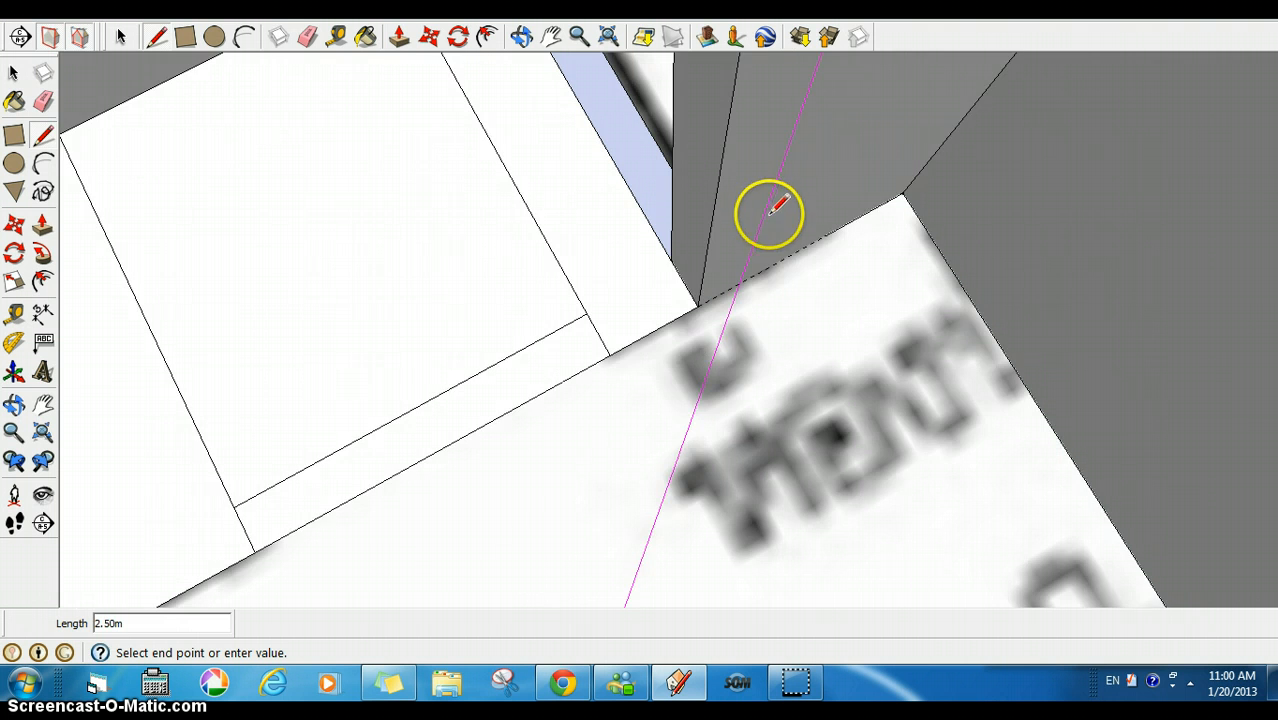
pyautogui.scroll(-2, 777, 262)
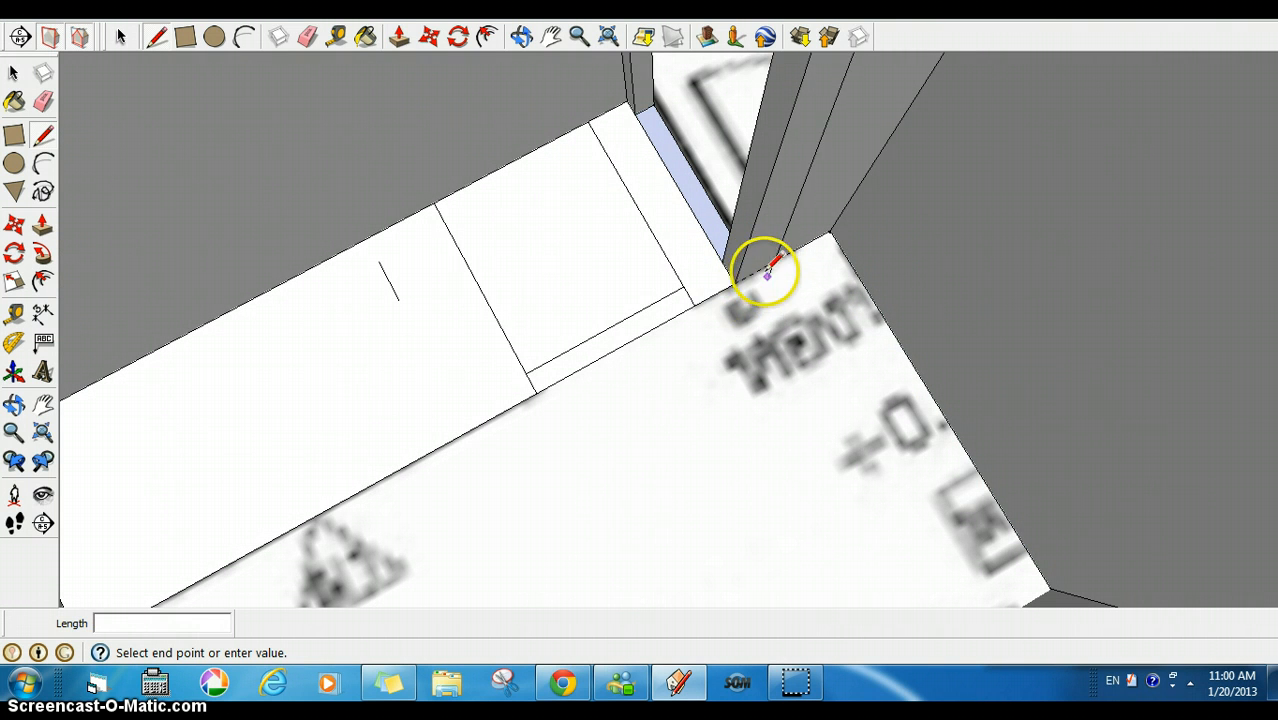
pyautogui.scroll(-2, 767, 268)
pyautogui.scroll(-3, 765, 262)
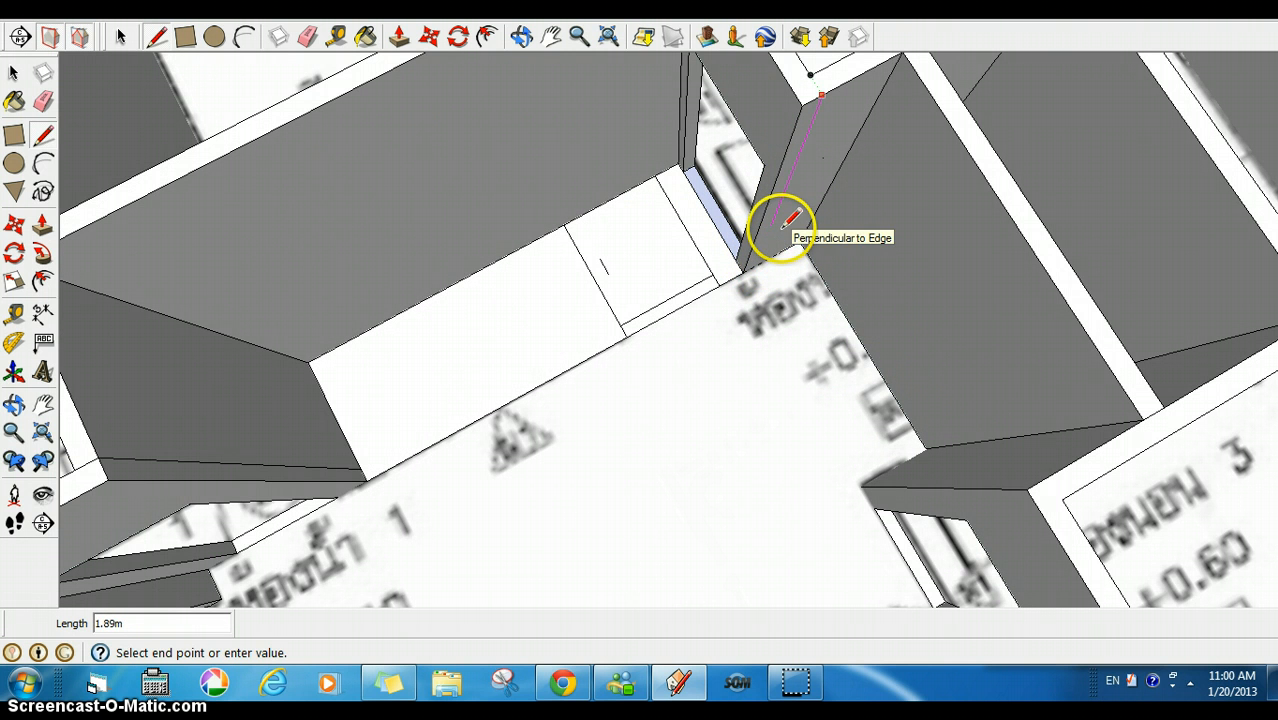
pyautogui.click(783, 229)
pyautogui.click(779, 227)
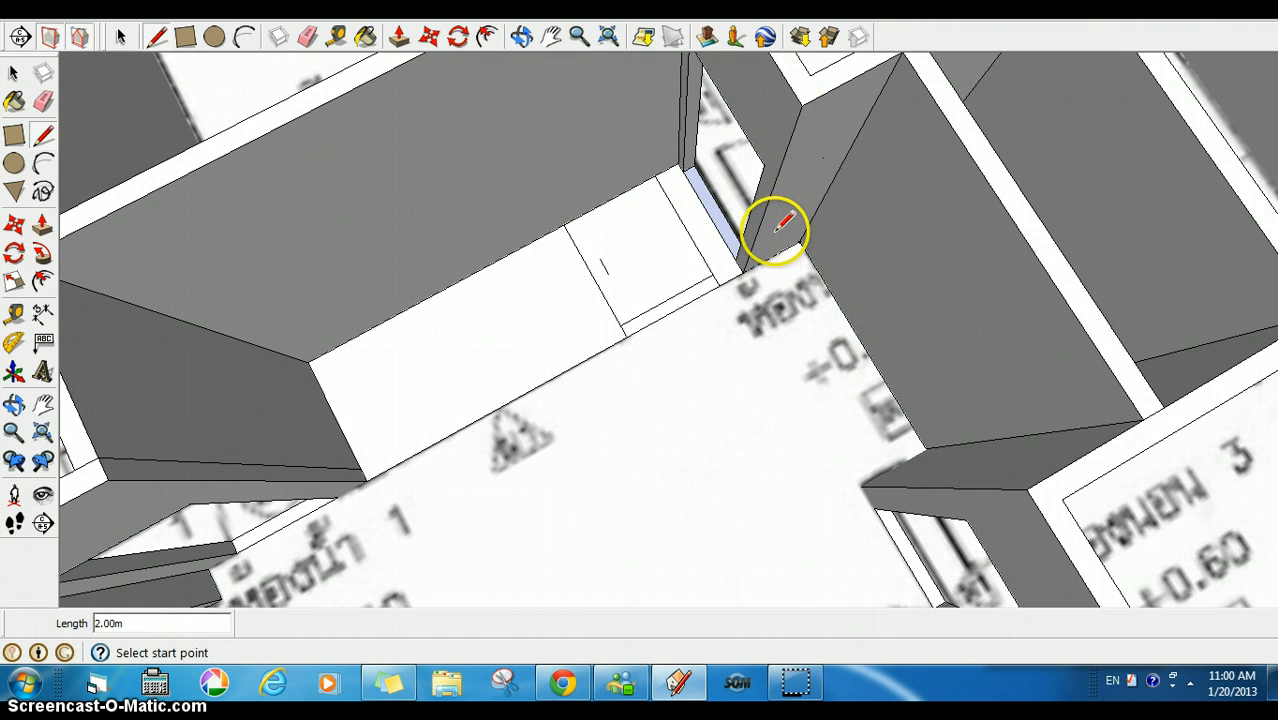
# Place a guide point 0.1 m from the outer wall corner beside the door opening, along the base of the end wall
pyautogui.scroll(3, 605, 142)
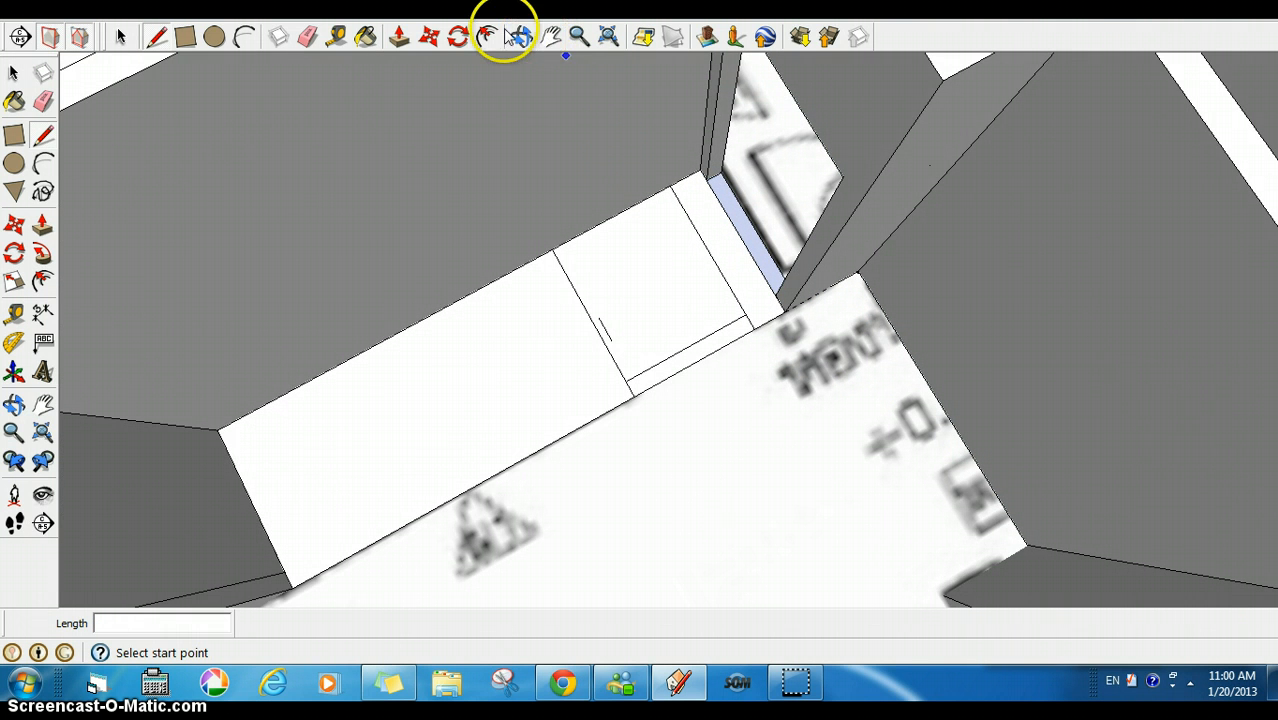
pyautogui.click(521, 36)
pyautogui.moveTo(736, 188); pyautogui.dragTo(611, 34)
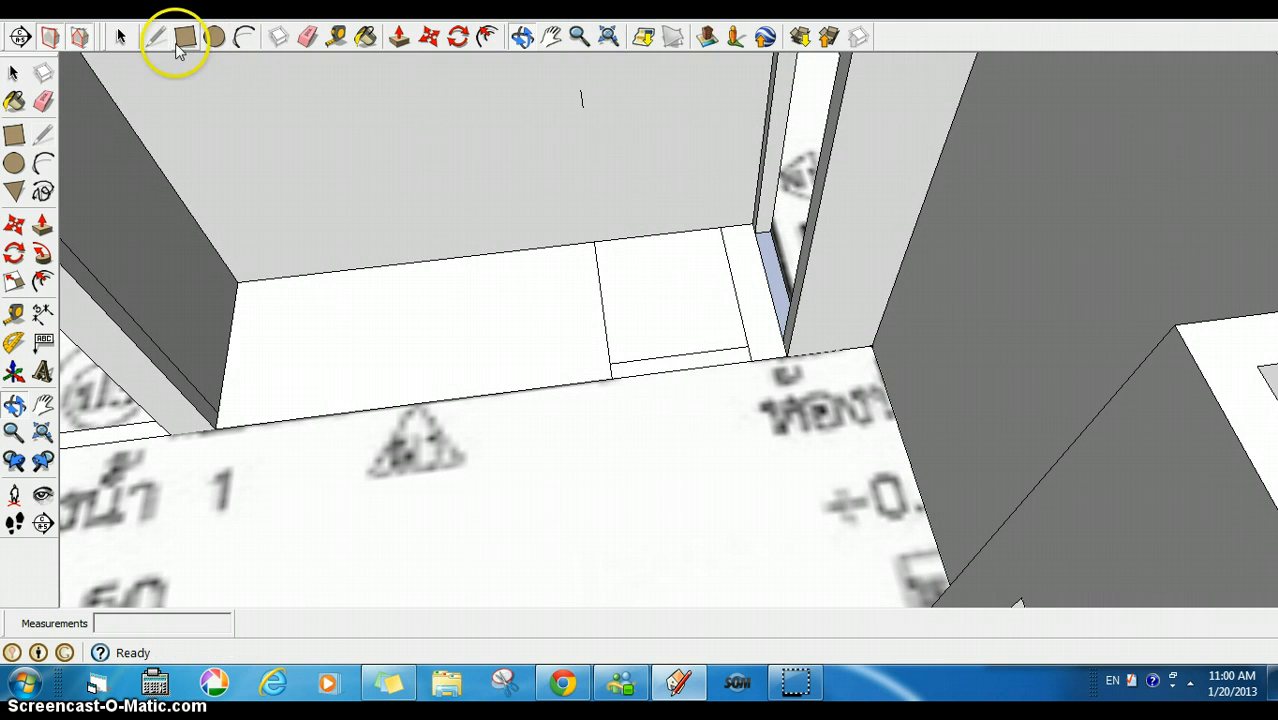
pyautogui.click(333, 37)
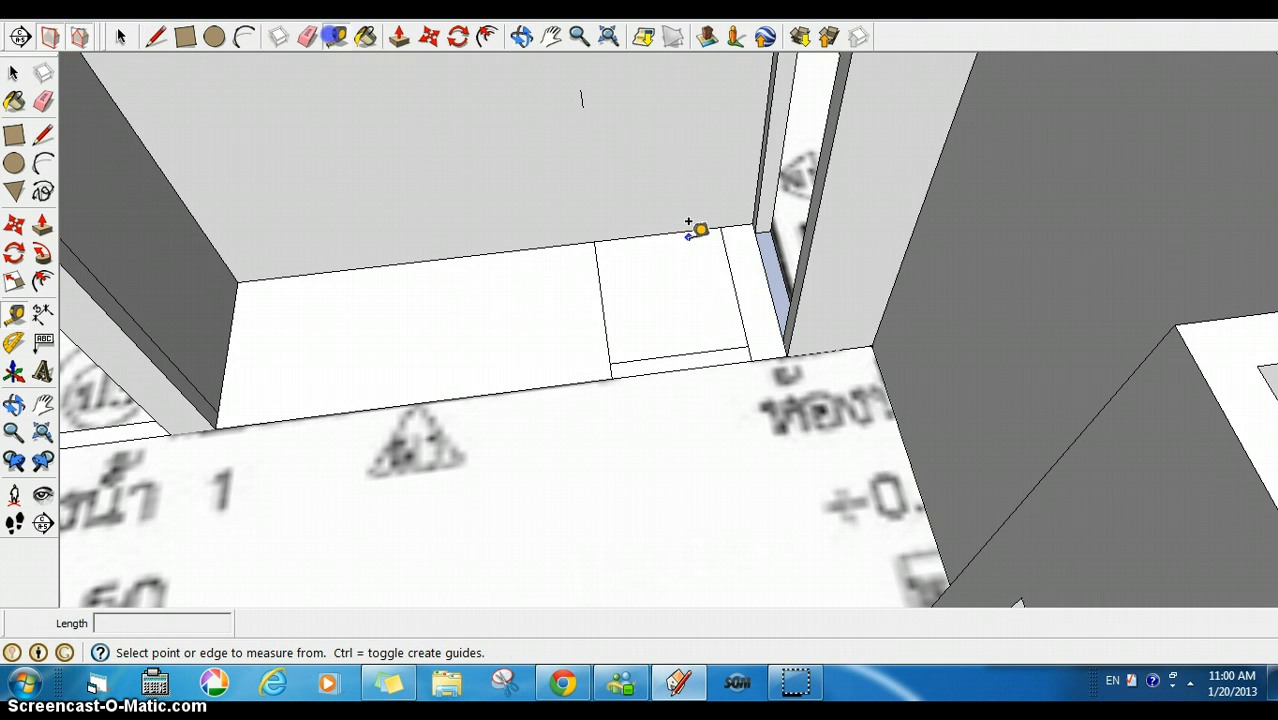
pyautogui.click(788, 345)
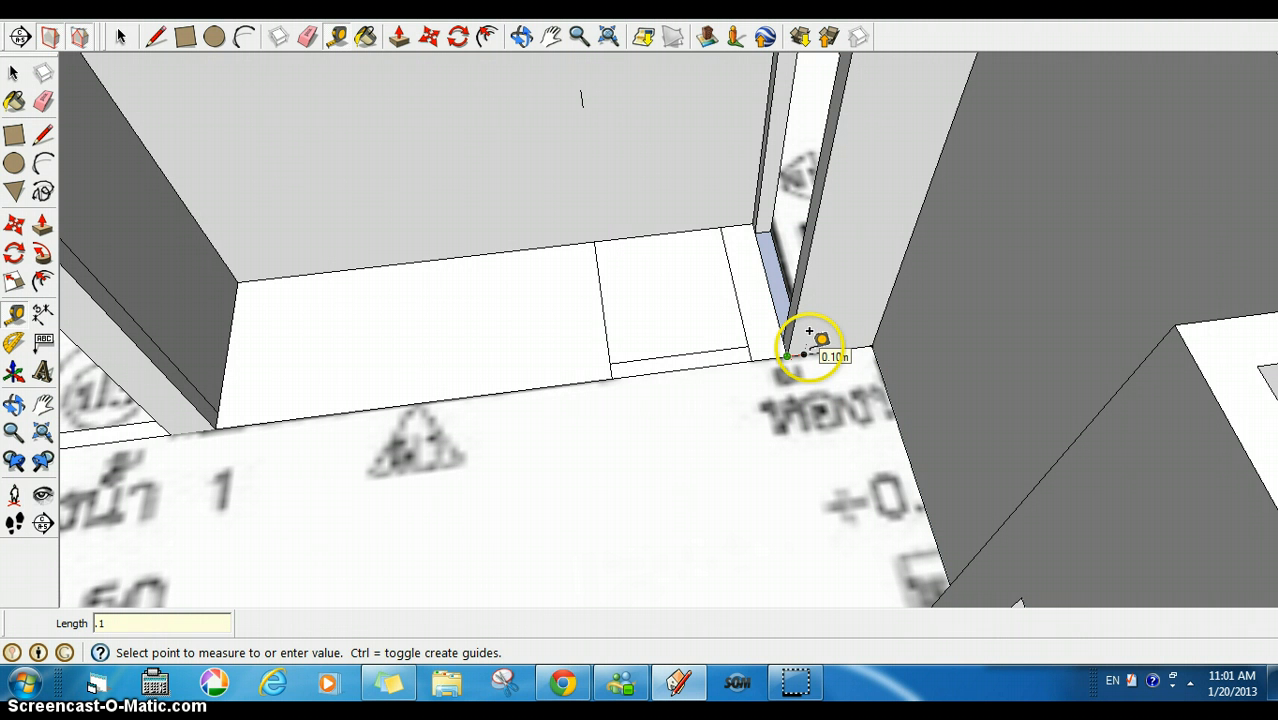
pyautogui.press('Return')
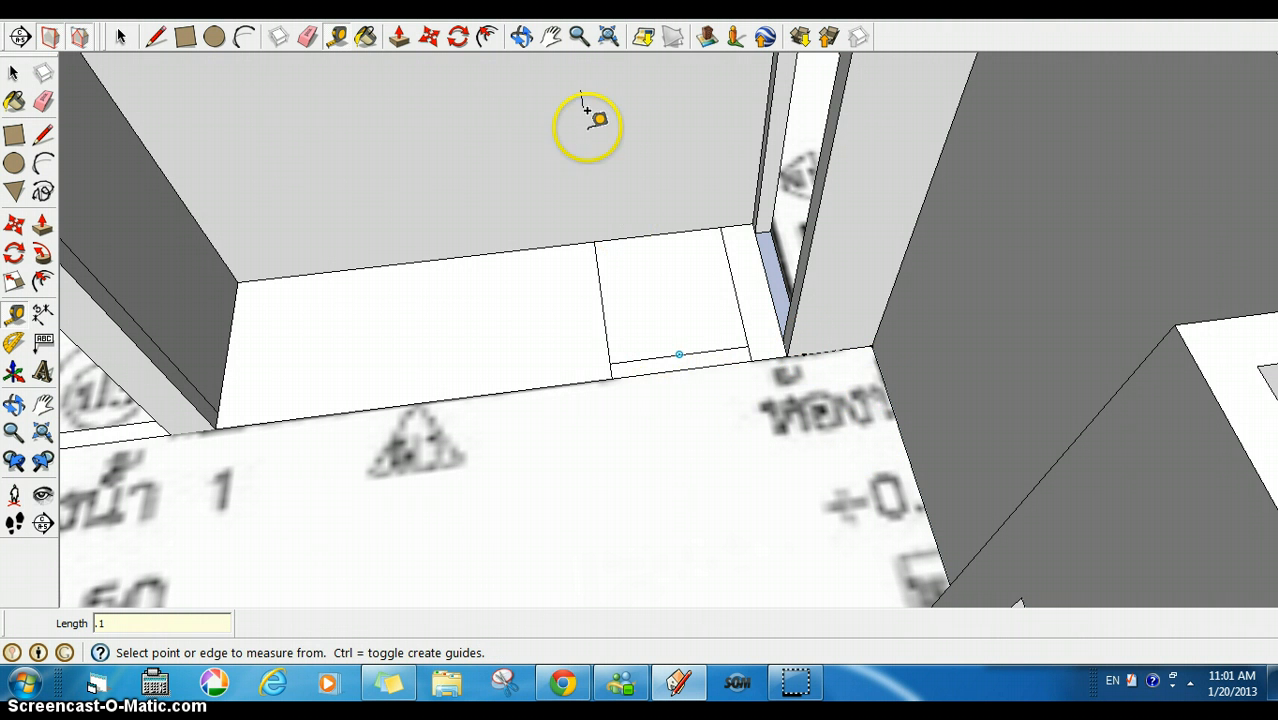
# Draw a vertical line from the guide point up the wall face to its top edge, and end the line there
pyautogui.click(550, 36)
pyautogui.moveTo(630, 157); pyautogui.dragTo(553, 291)
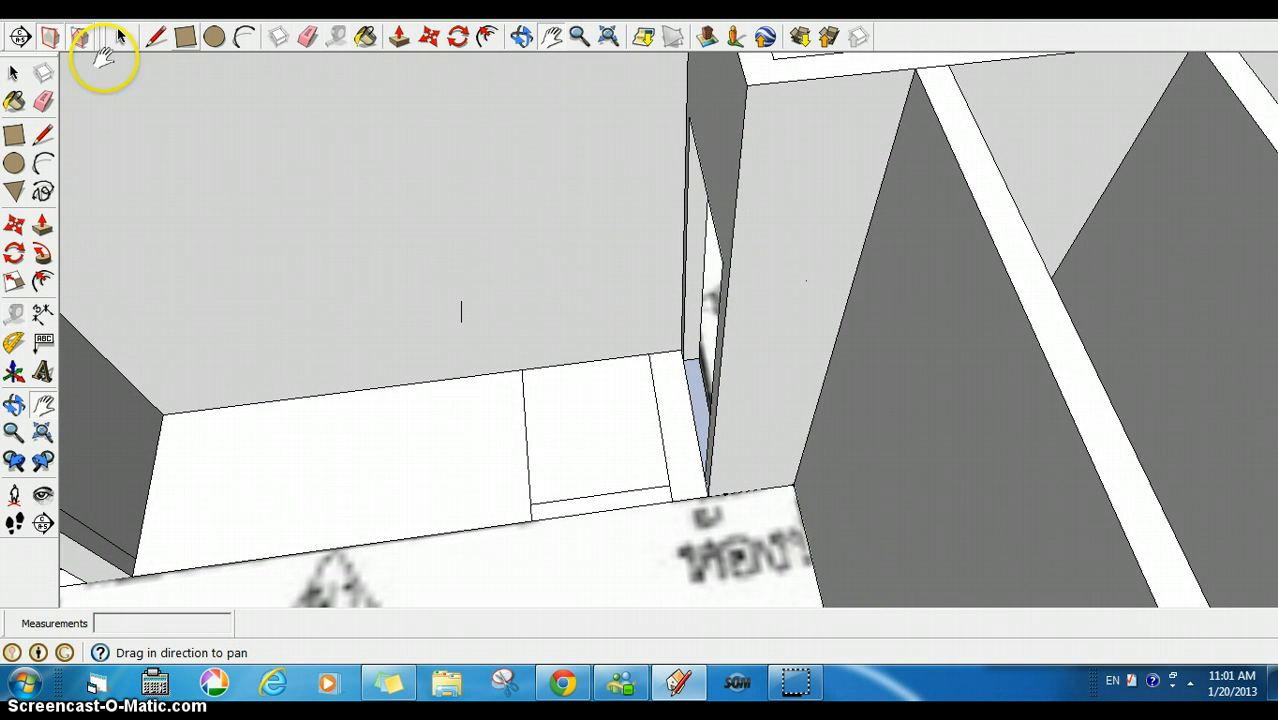
pyautogui.click(155, 36)
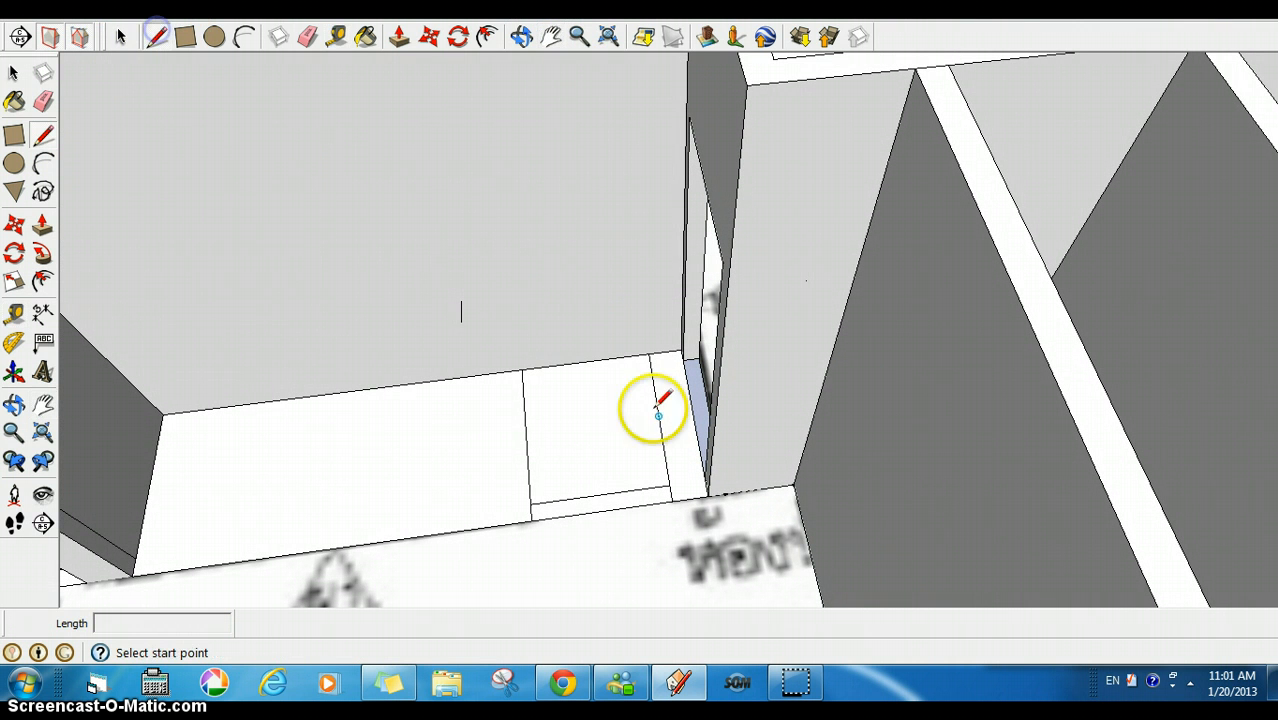
pyautogui.click(725, 492)
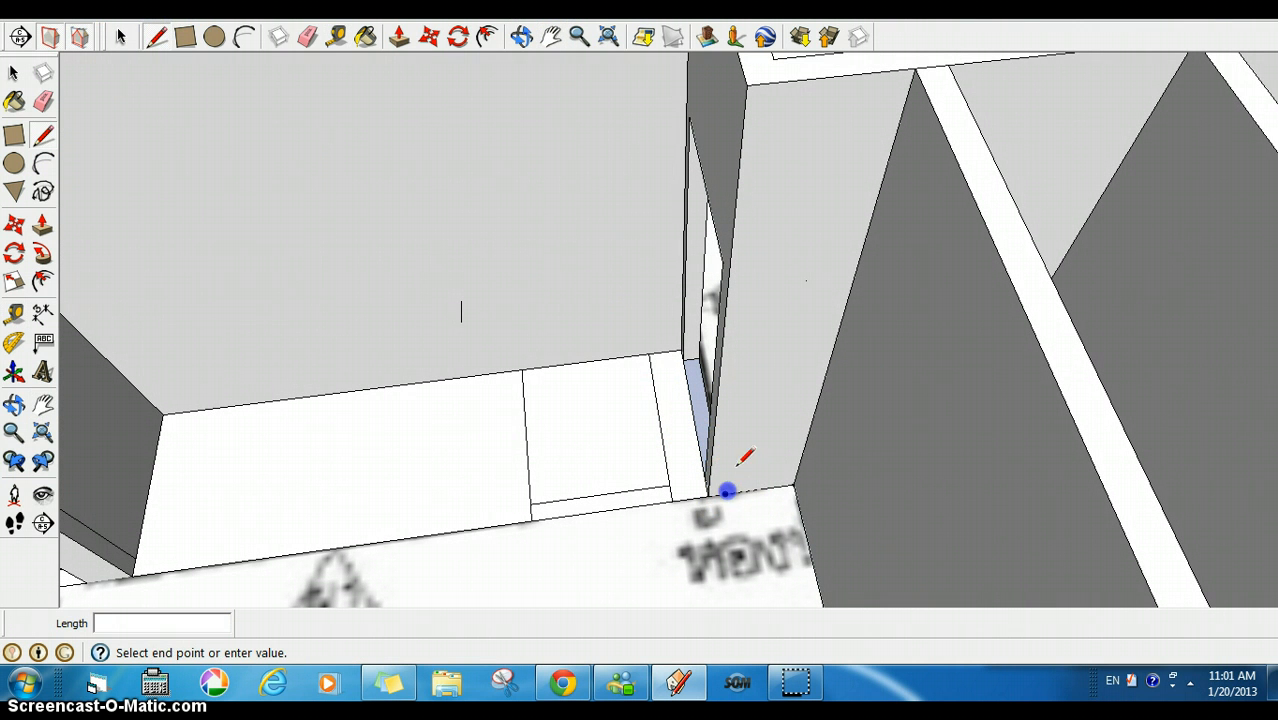
pyautogui.click(780, 80)
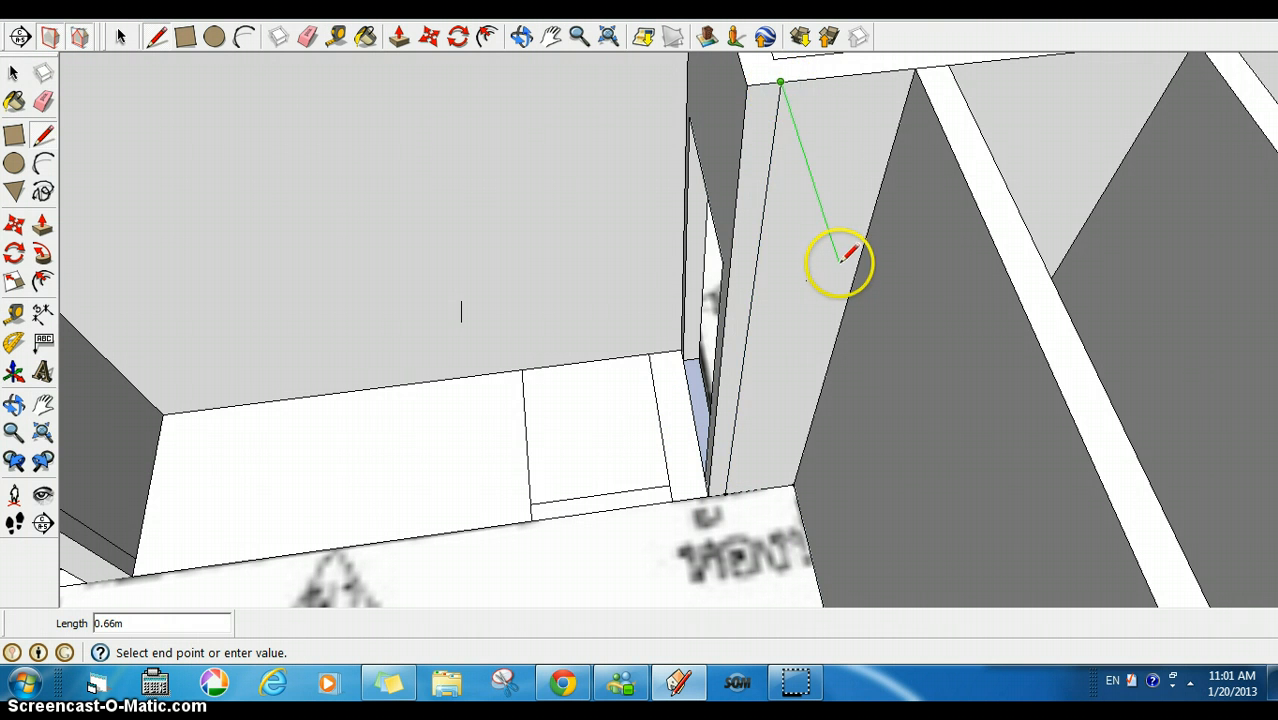
pyautogui.scroll(-3, 840, 258)
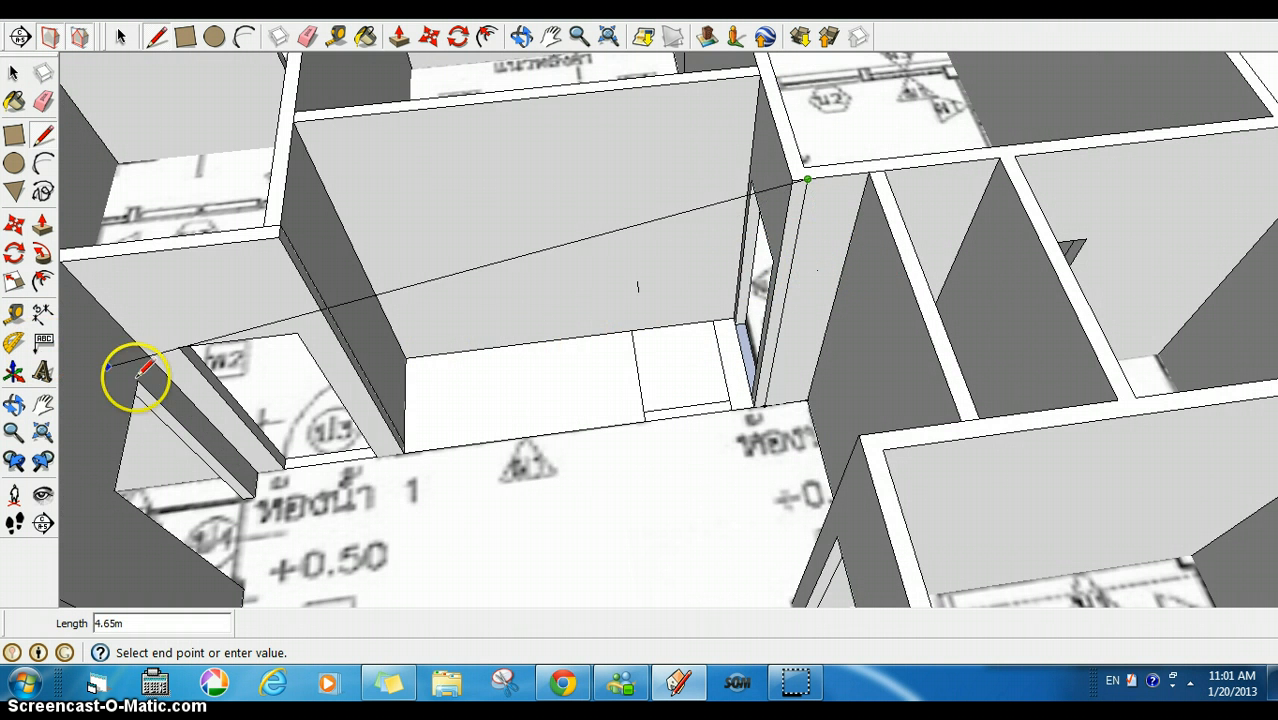
pyautogui.click(797, 497)
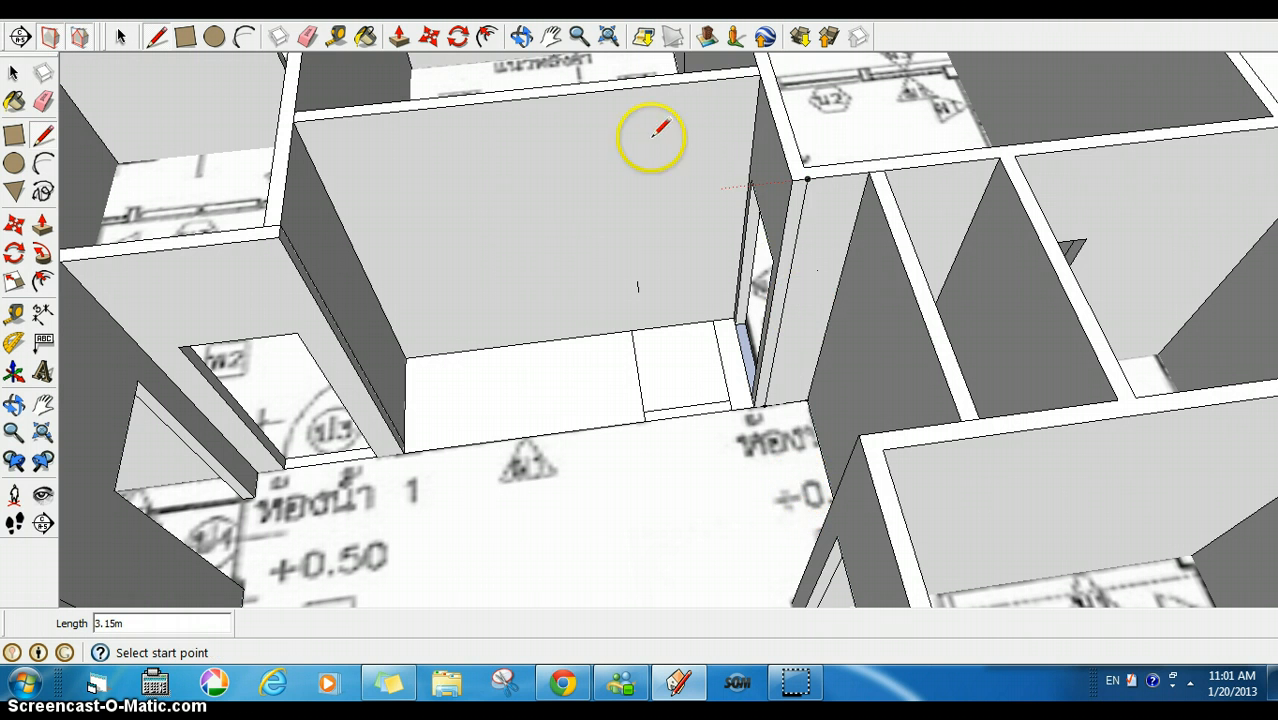
pyautogui.click(398, 36)
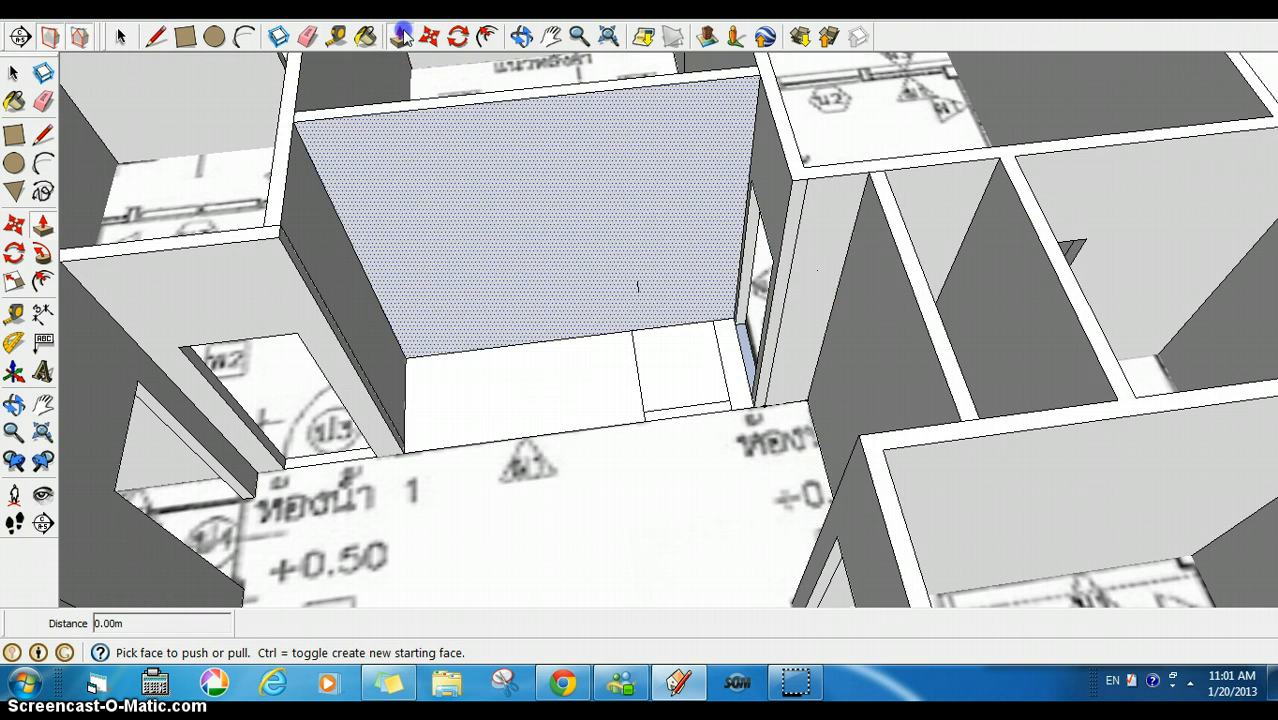
pyautogui.click(787, 264)
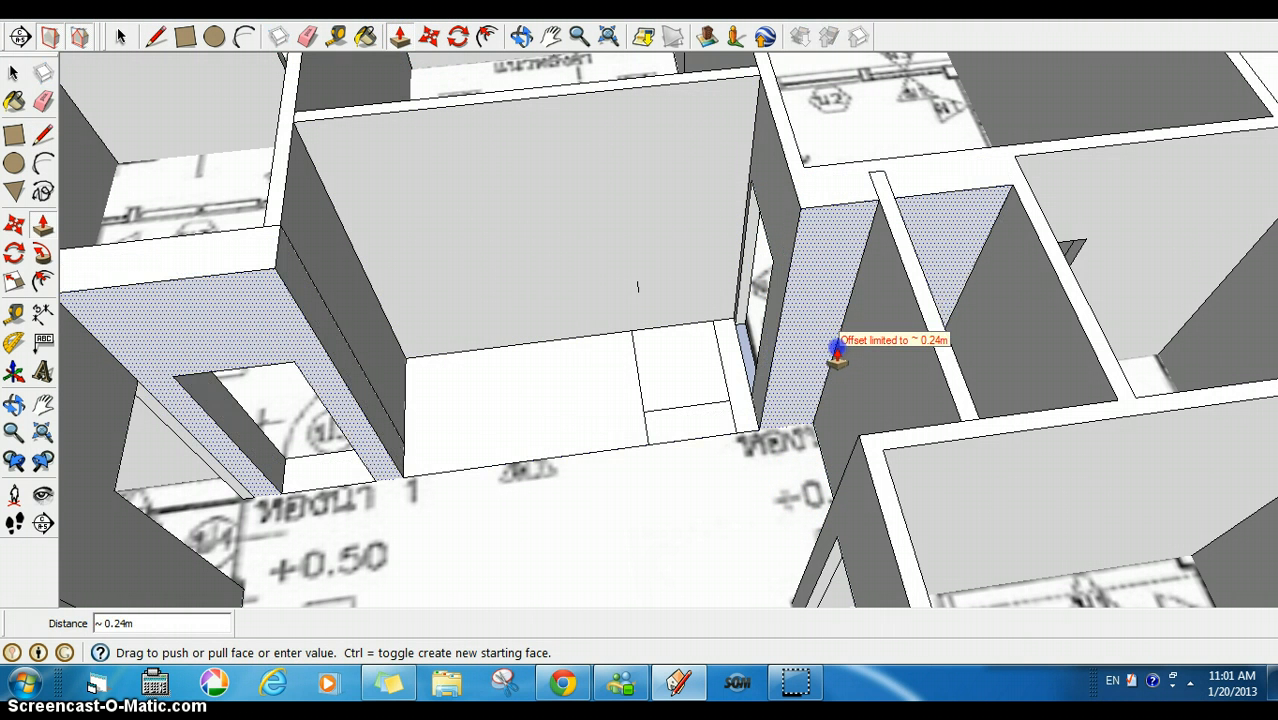
pyautogui.click(780, 335)
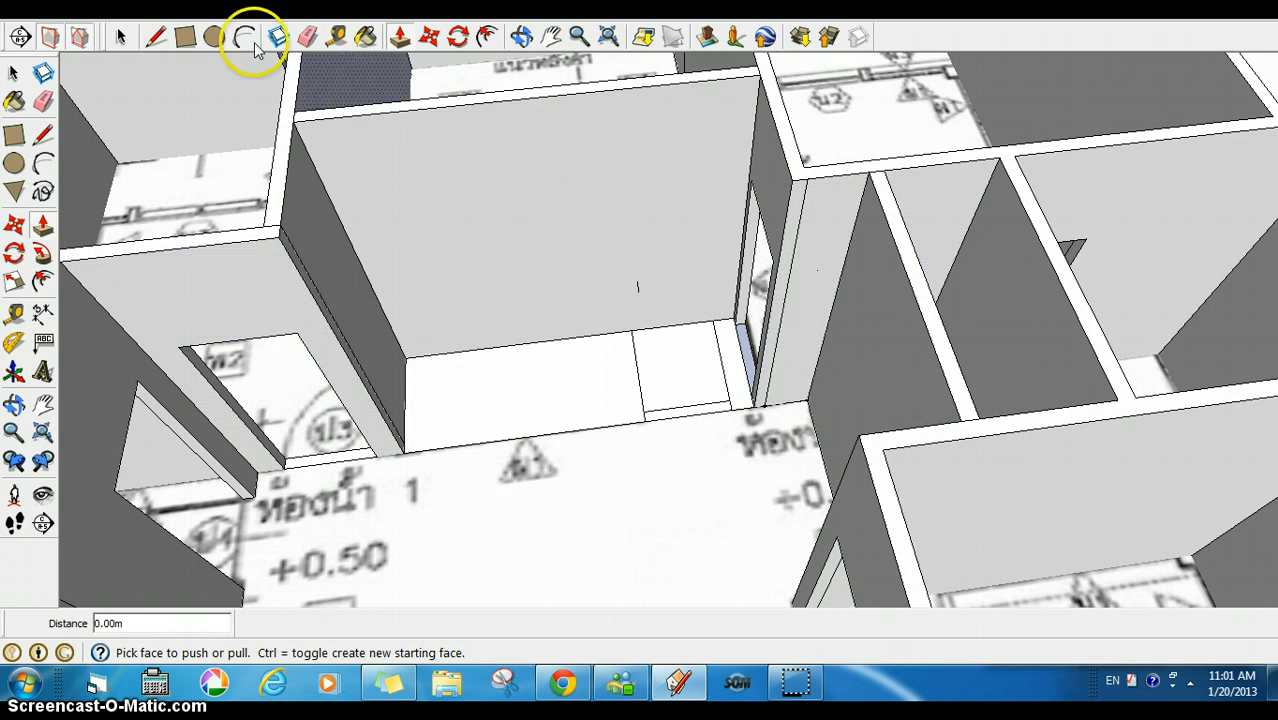
# Draw a 3.00 × 0.10 m rectangle over the narrow strip between the wall corner and the vertical line
pyautogui.click(184, 37)
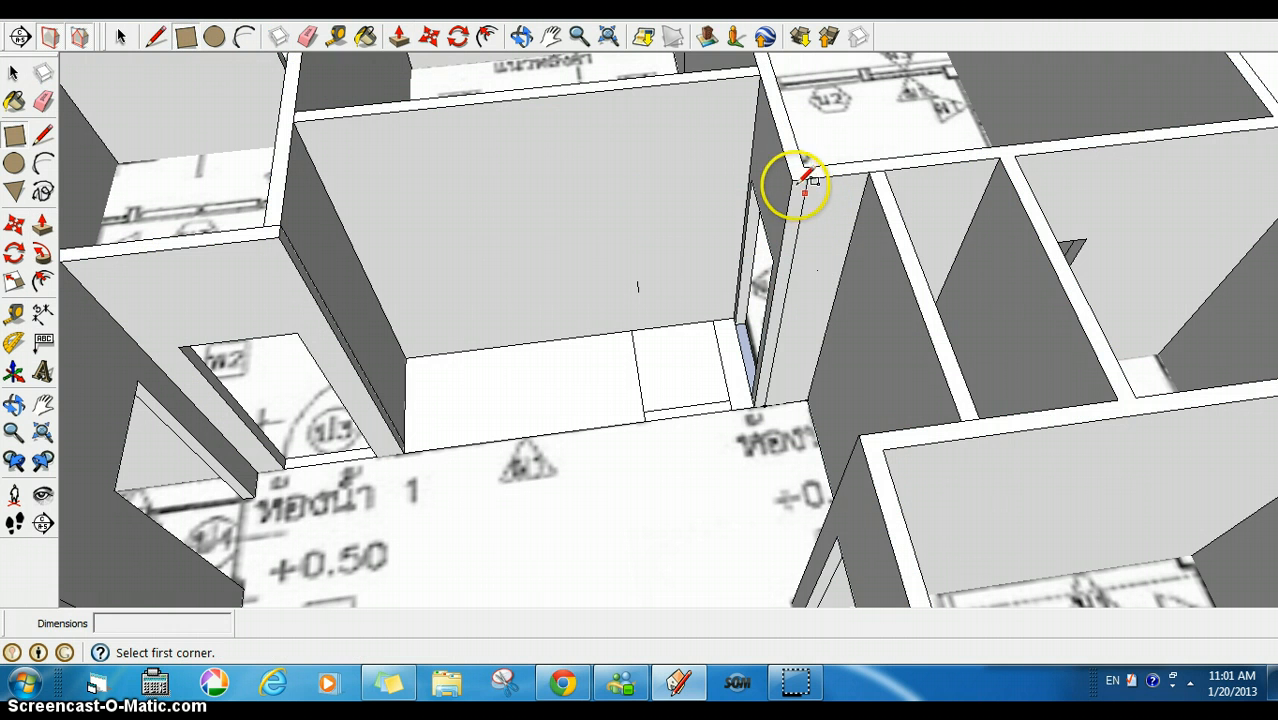
pyautogui.click(792, 180)
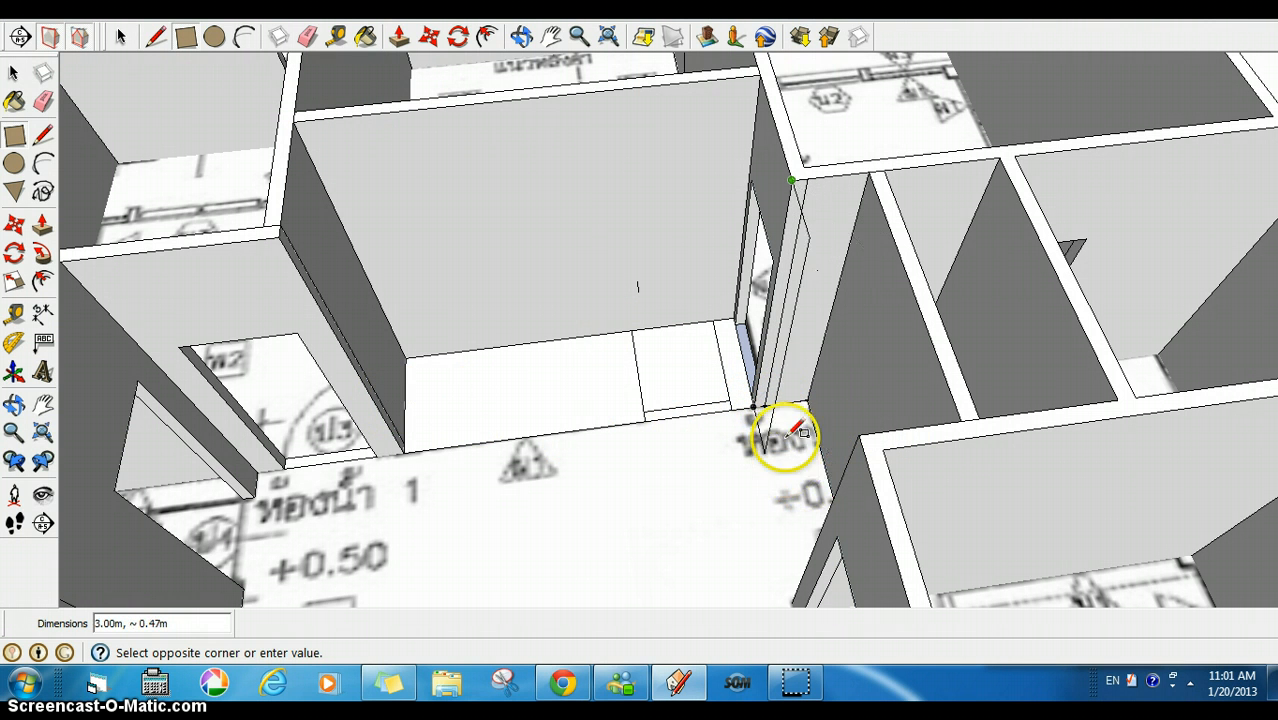
pyautogui.click(765, 403)
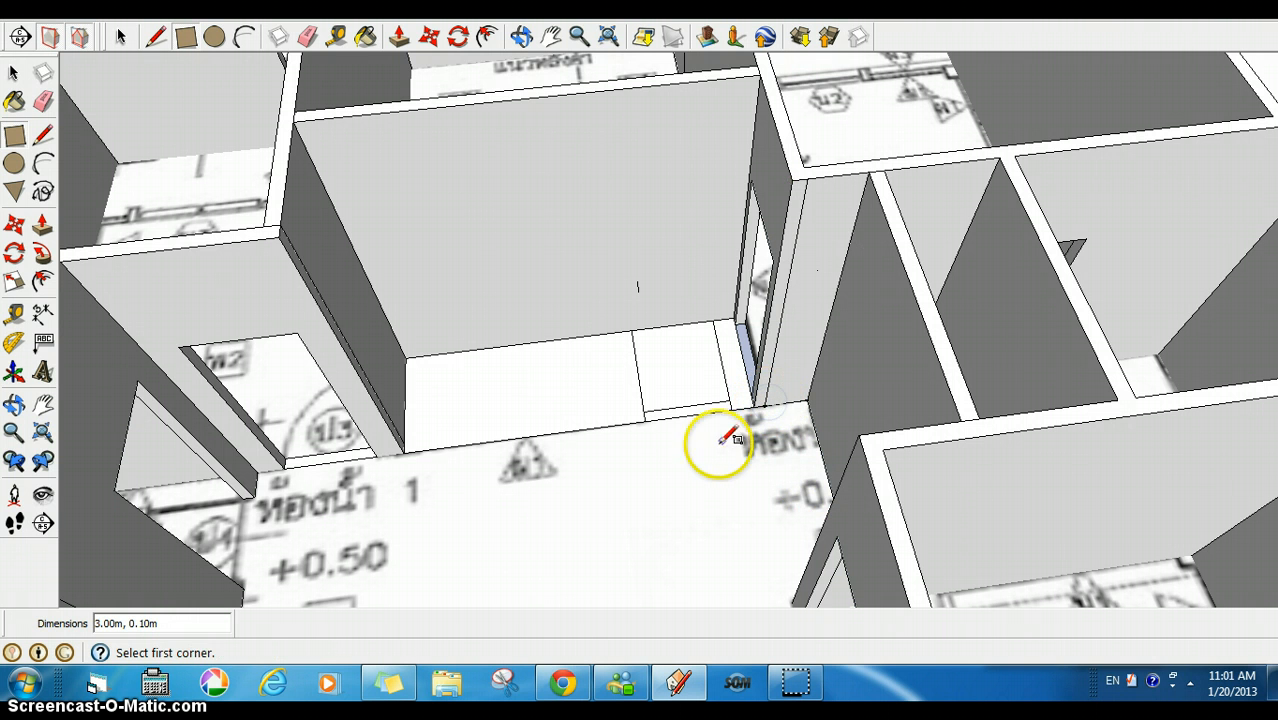
# Pull the narrow vertical strip out 1.80 m with Push/Pull to reach the bedroom 3 wall
pyautogui.click(398, 36)
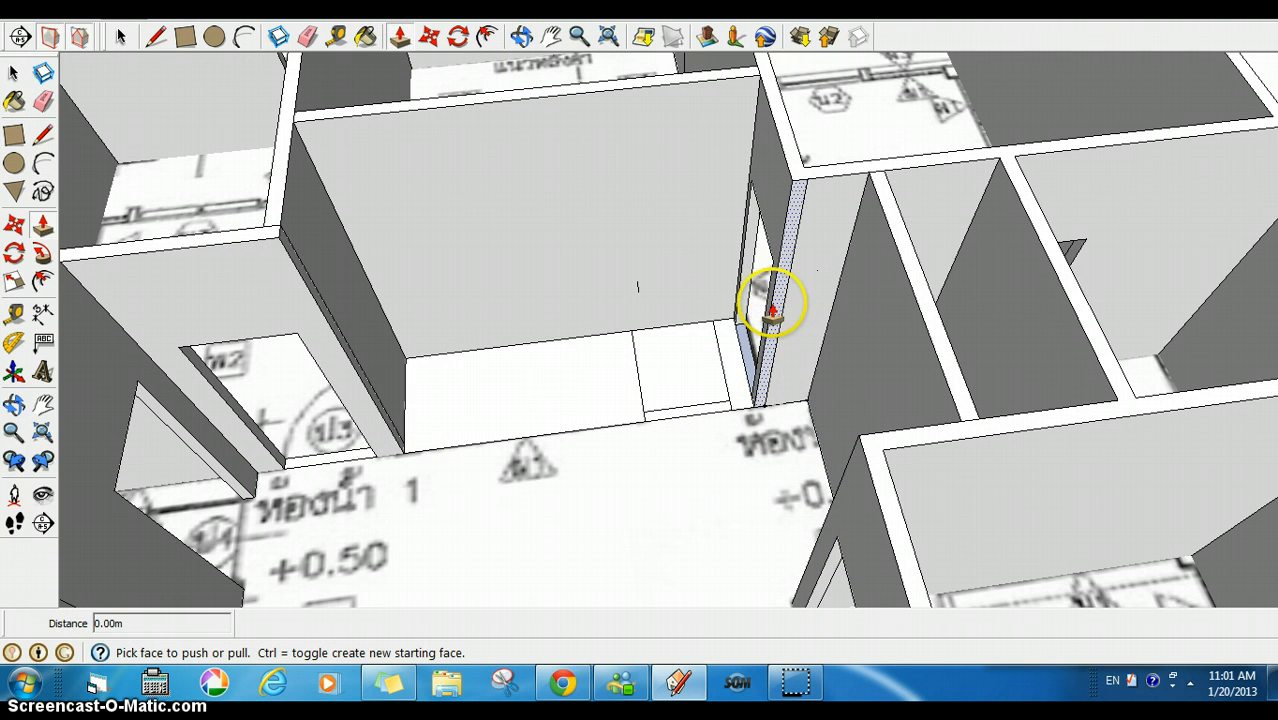
pyautogui.click(792, 202)
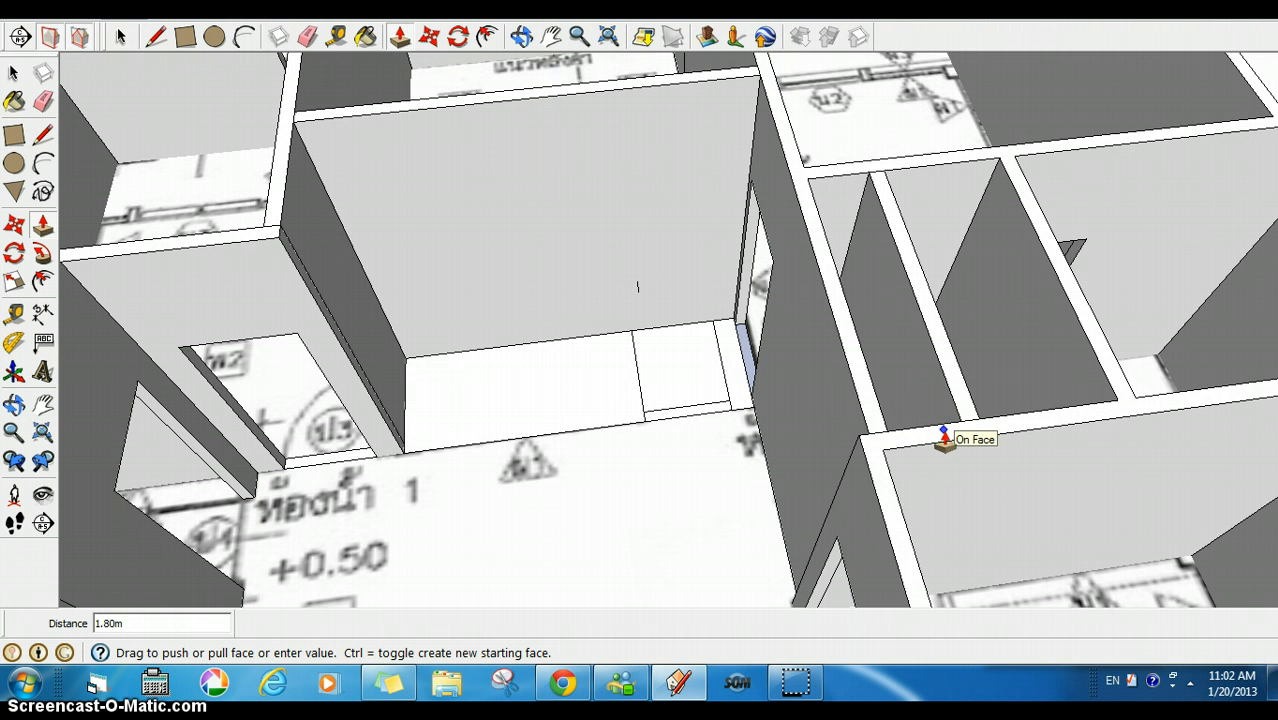
pyautogui.click(944, 438)
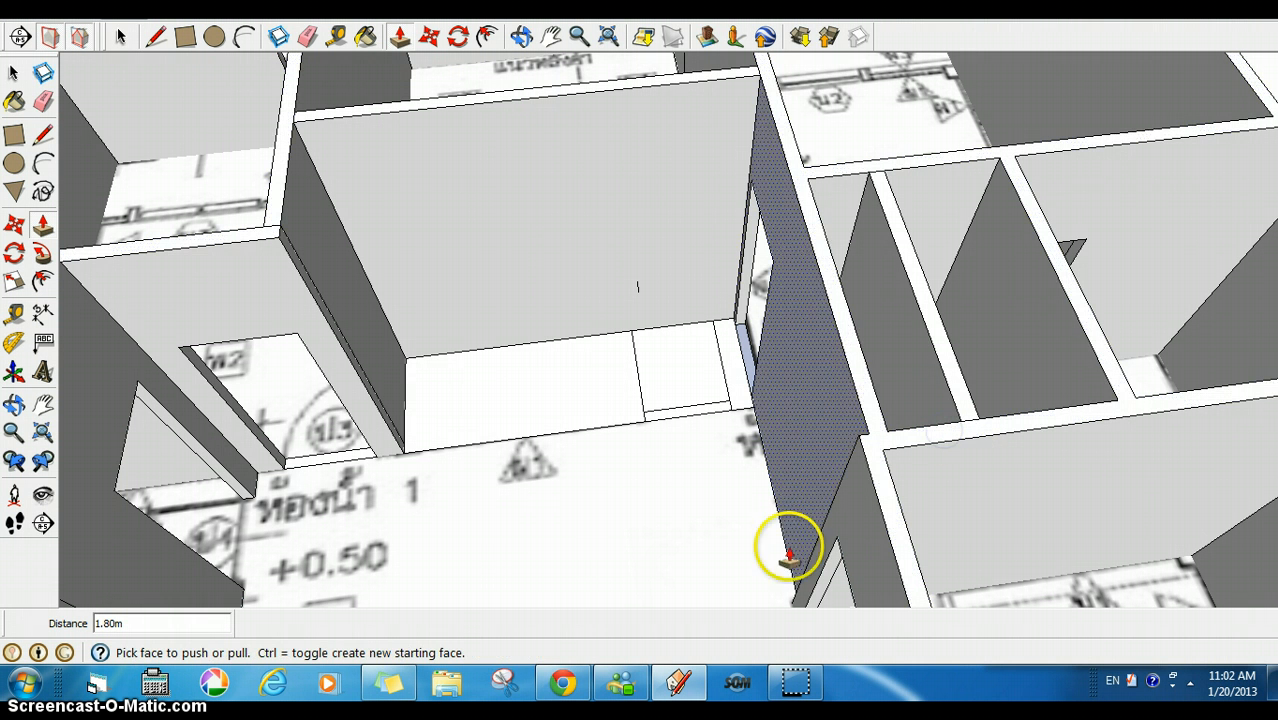
# Push the face of the bedroom 3 wall with the opening inward about 0.05 m, towards the new wall's face
pyautogui.click(521, 36)
pyautogui.moveTo(748, 451); pyautogui.dragTo(1030, 568)
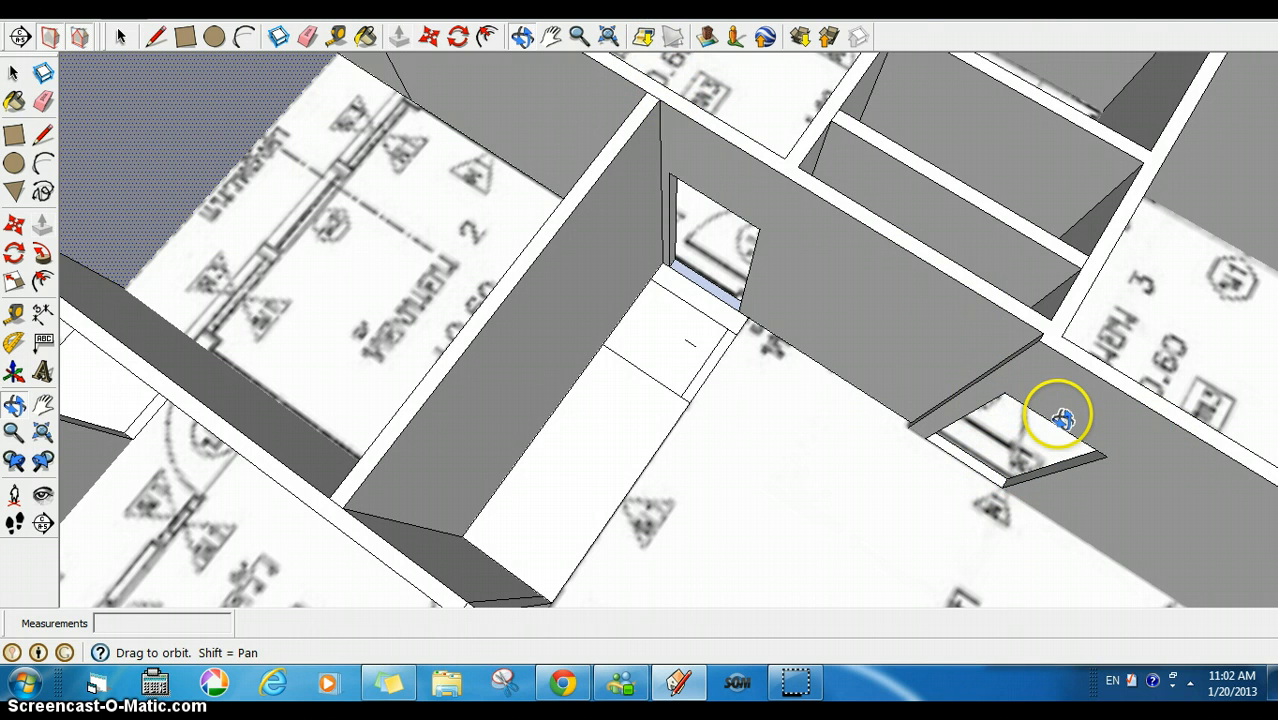
pyautogui.click(400, 36)
pyautogui.click(1036, 374)
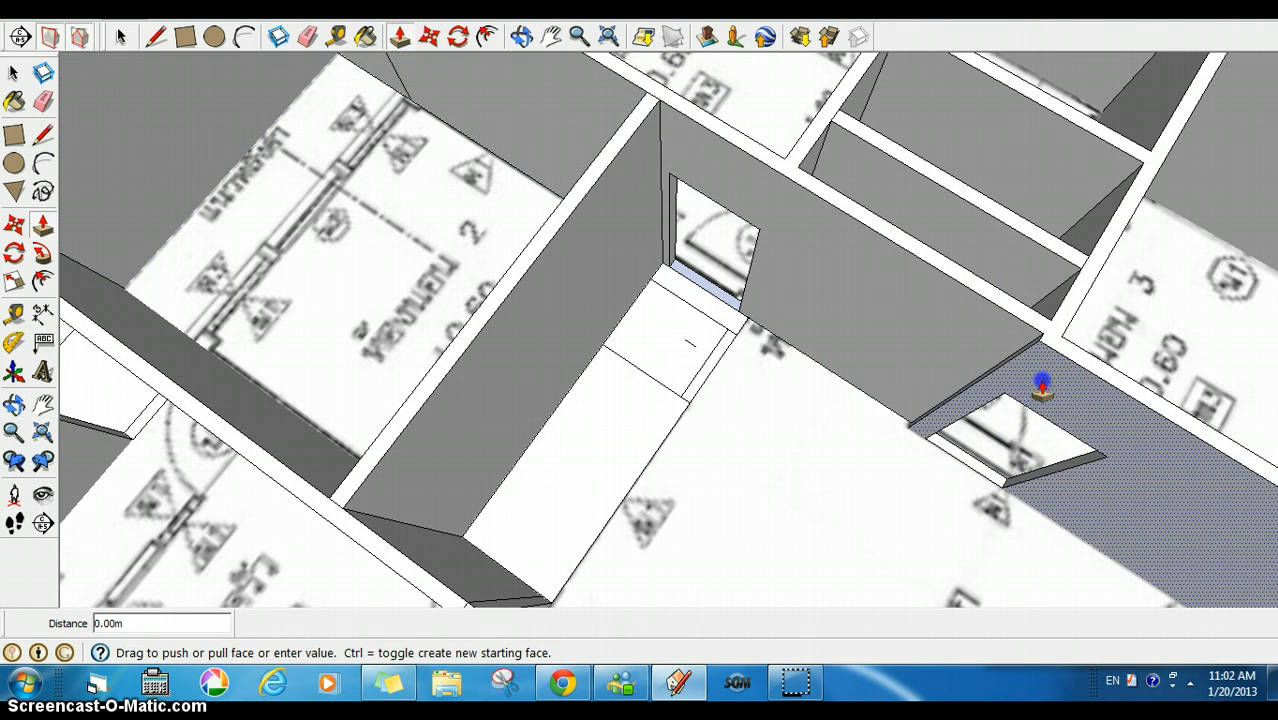
pyautogui.click(1010, 330)
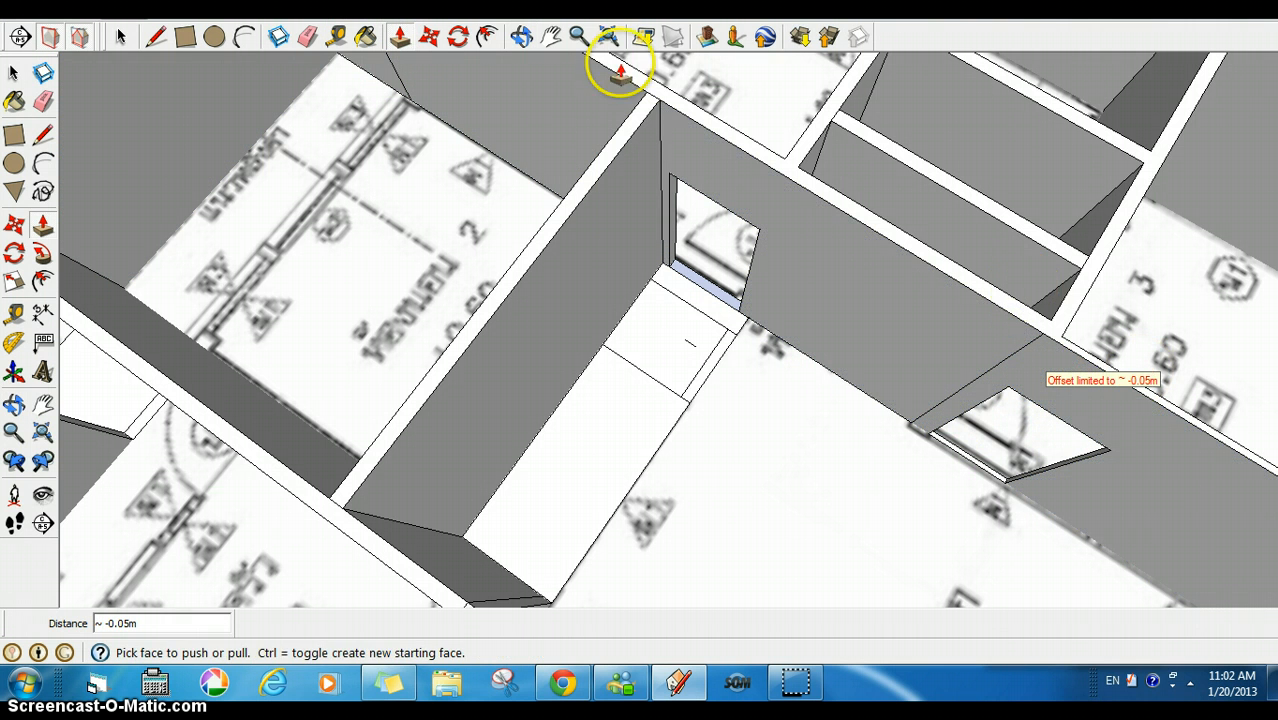
# Pull the room-side face of the bedroom 3 wall inward about 0.05 m with Push/Pull to restore the wall's thickness
pyautogui.click(521, 36)
pyautogui.moveTo(901, 359); pyautogui.dragTo(688, 245)
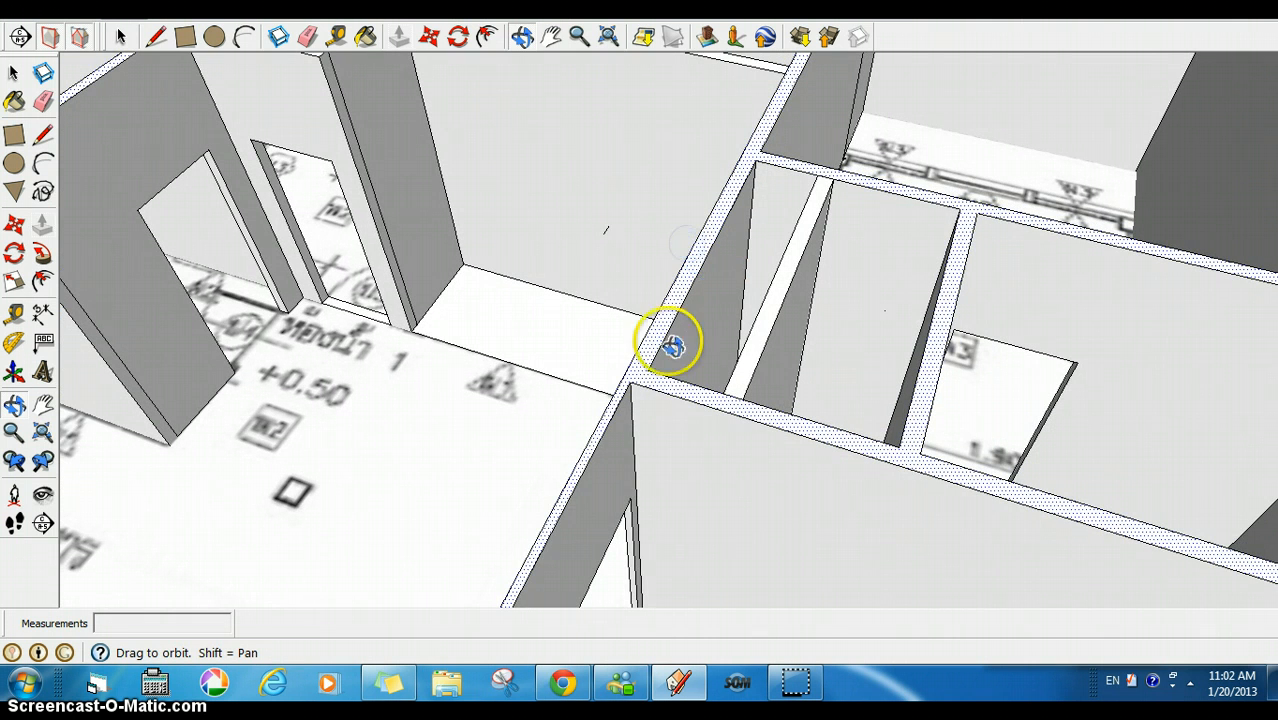
pyautogui.click(402, 37)
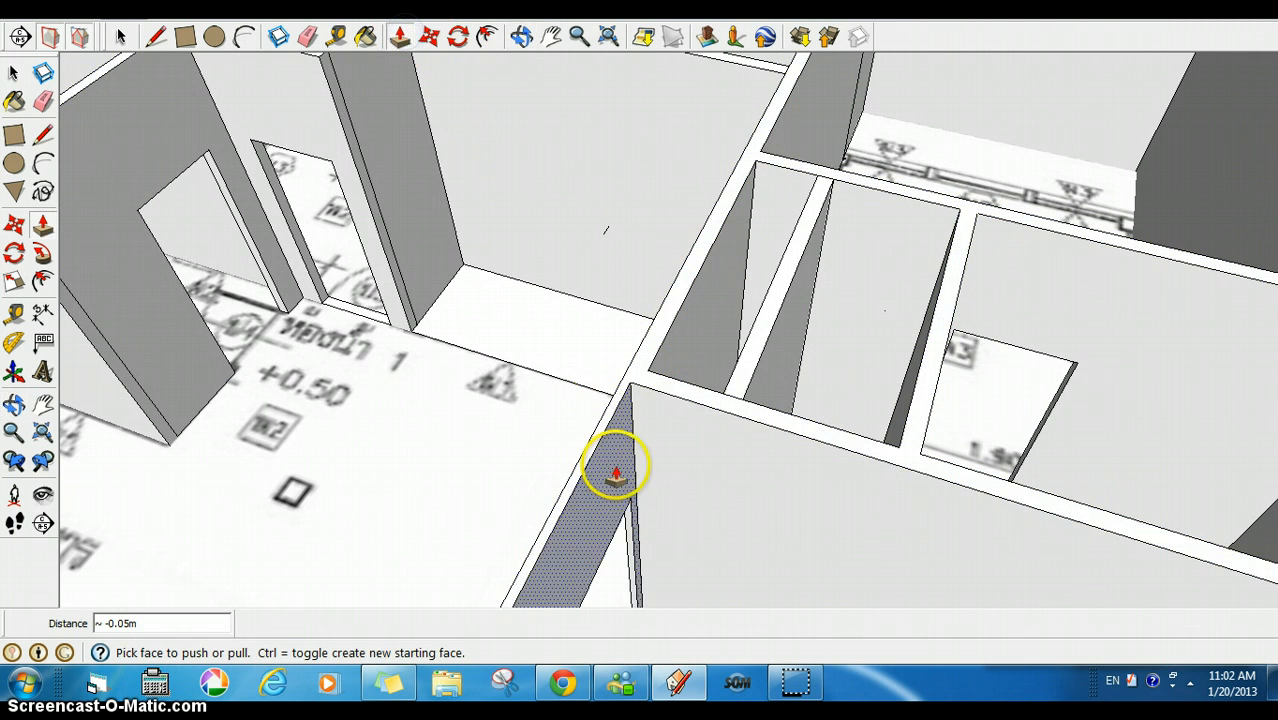
pyautogui.moveTo(608, 462); pyautogui.dragTo(658, 375)
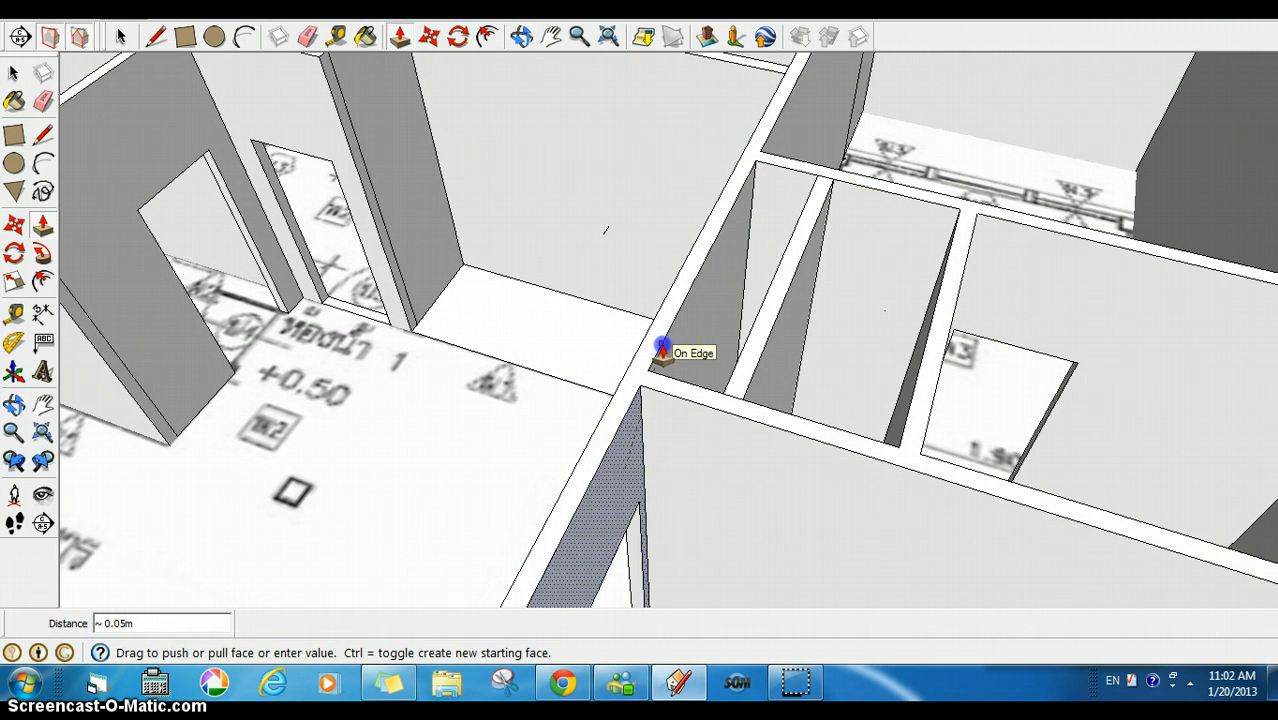
pyautogui.click(662, 352)
# Draw a rectangle about 1.35 × 2.01 m on the wall face between the two door openings, starting at its floor edge
pyautogui.moveTo(428, 534); pyautogui.dragTo(580, 383, button='middle')
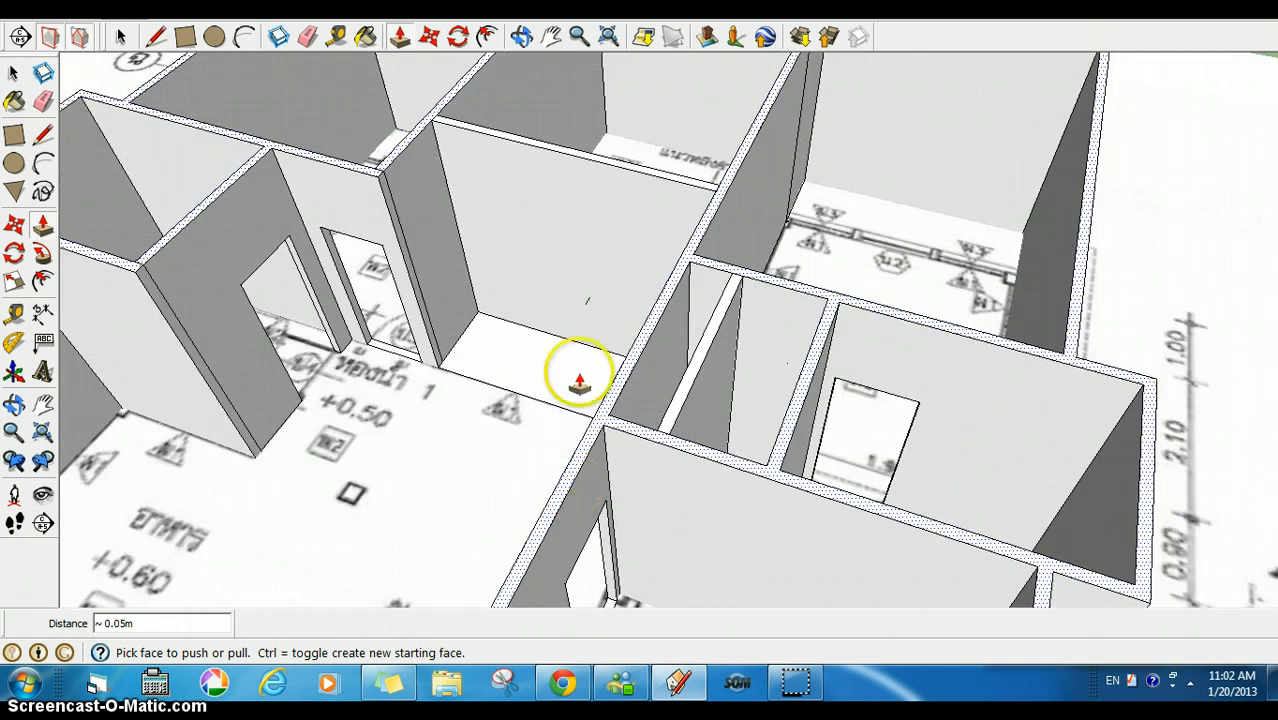
pyautogui.click(521, 37)
pyautogui.moveTo(530, 260); pyautogui.dragTo(1041, 323)
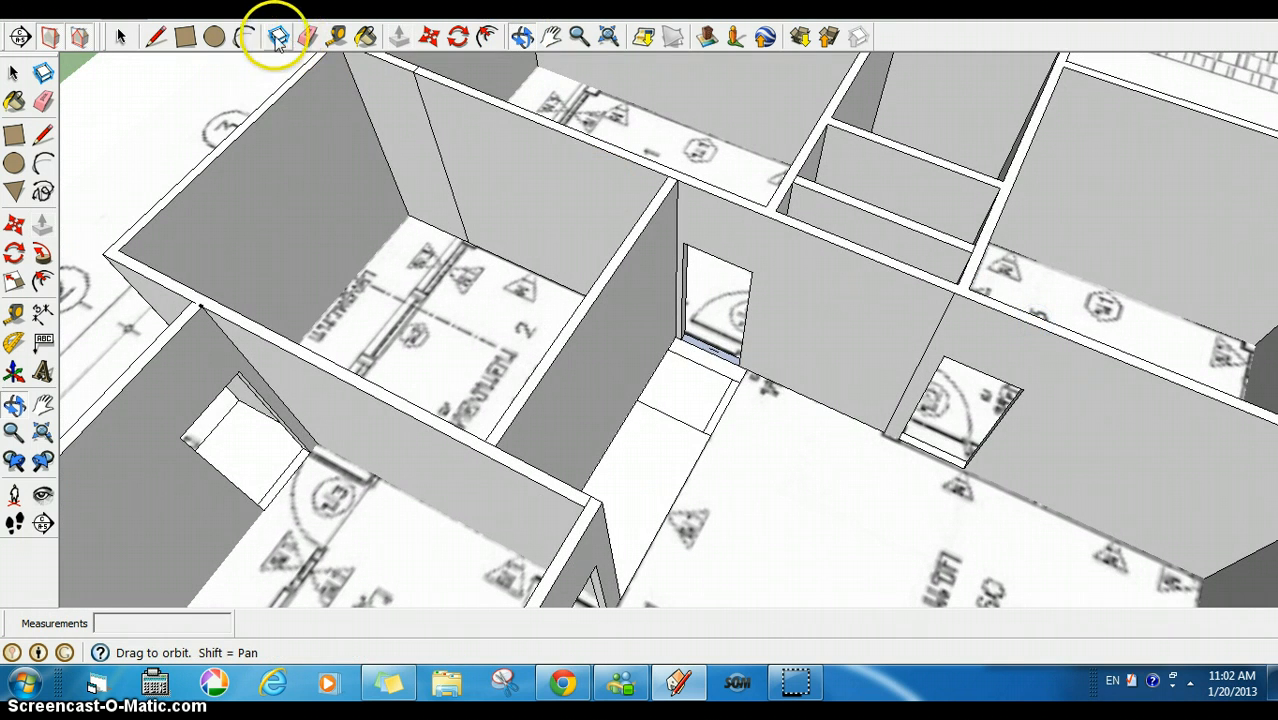
pyautogui.click(185, 37)
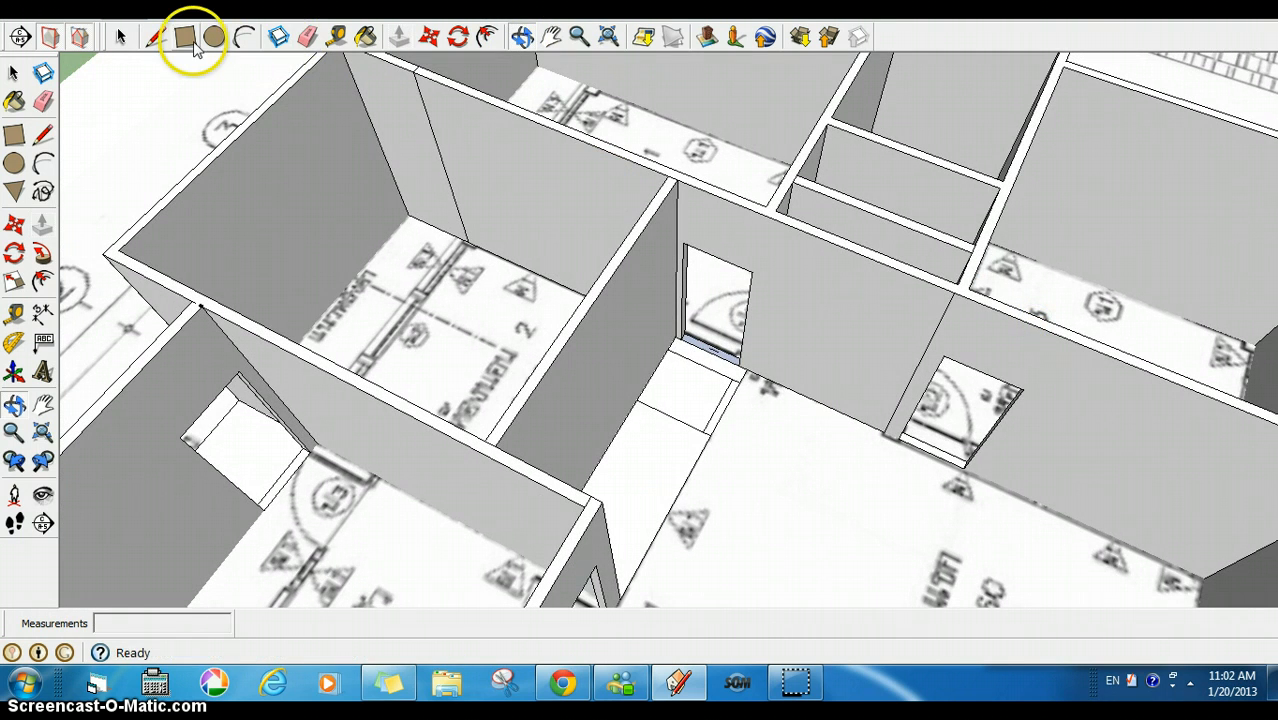
pyautogui.click(765, 376)
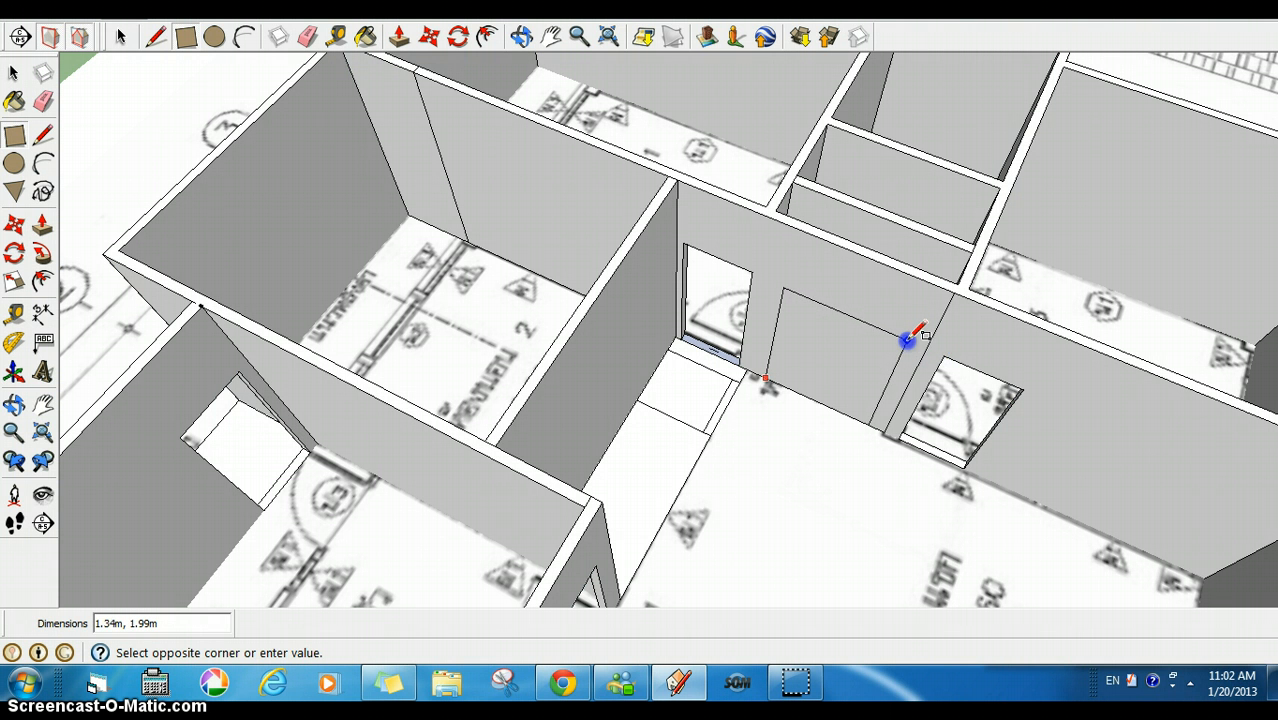
pyautogui.click(907, 340)
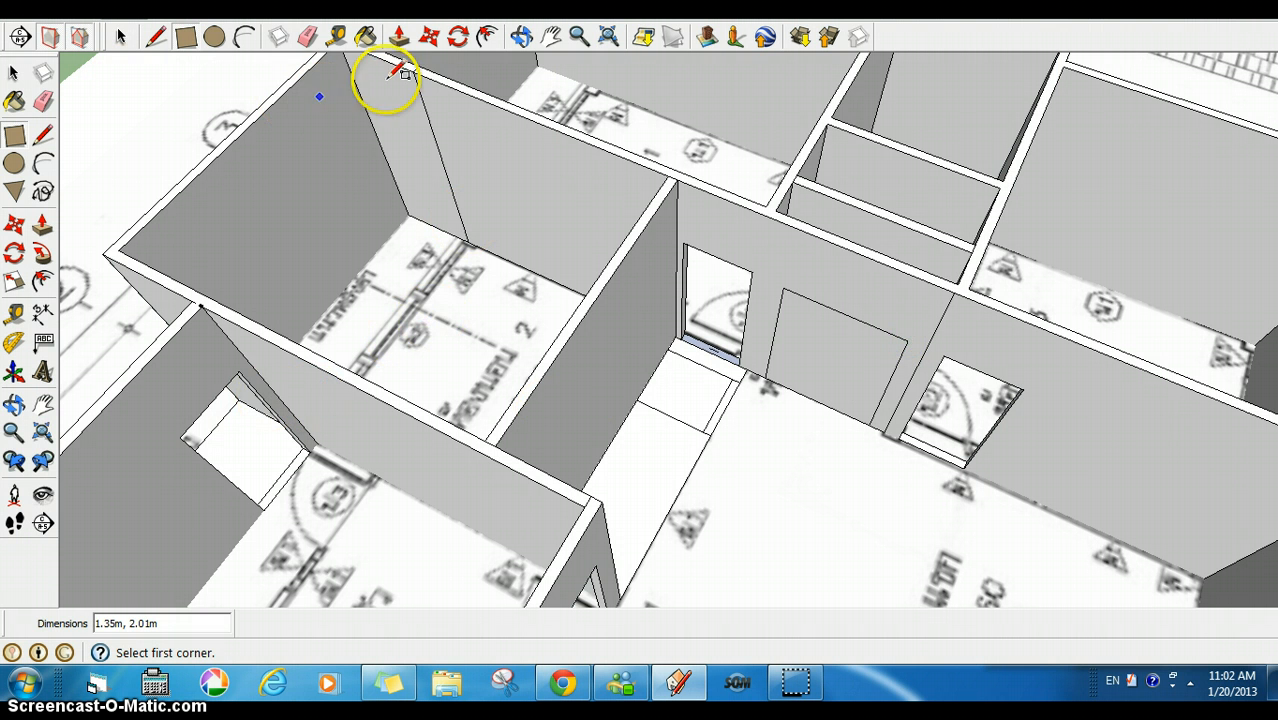
# Push the new rectangle 0.10 m through the wall to cut an opening
pyautogui.click(398, 36)
pyautogui.click(802, 368)
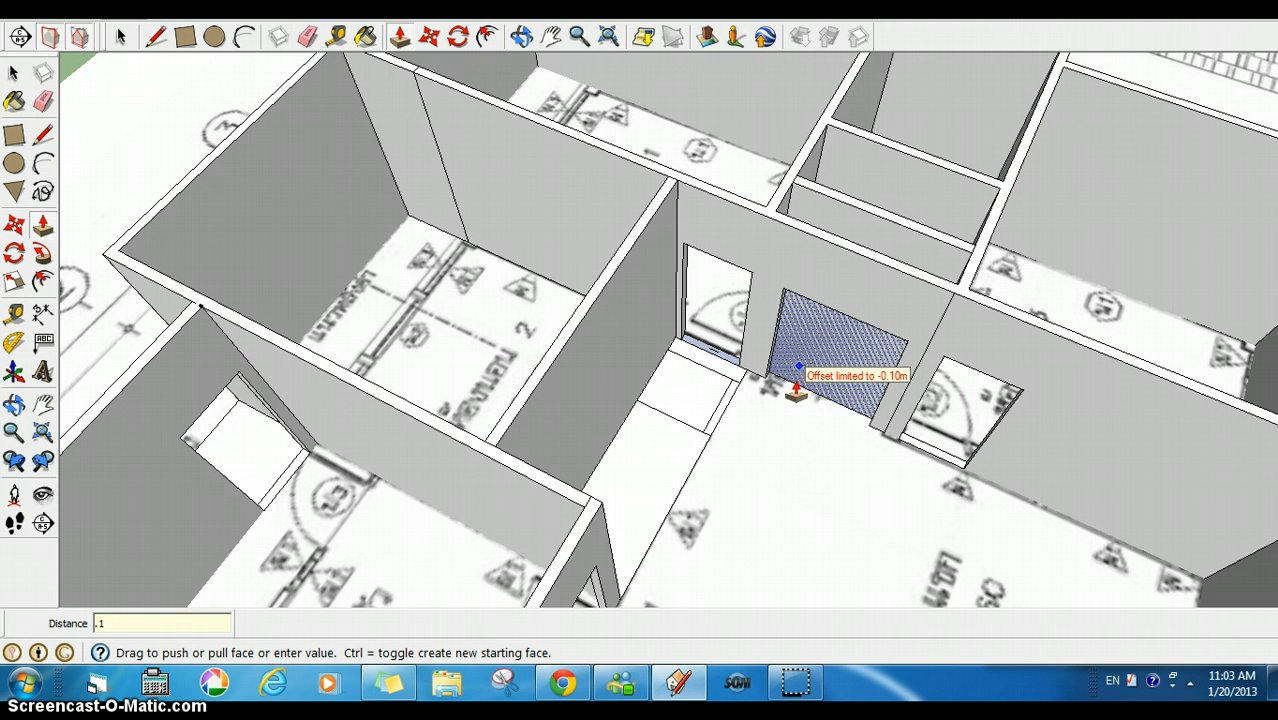
pyautogui.press('Return')
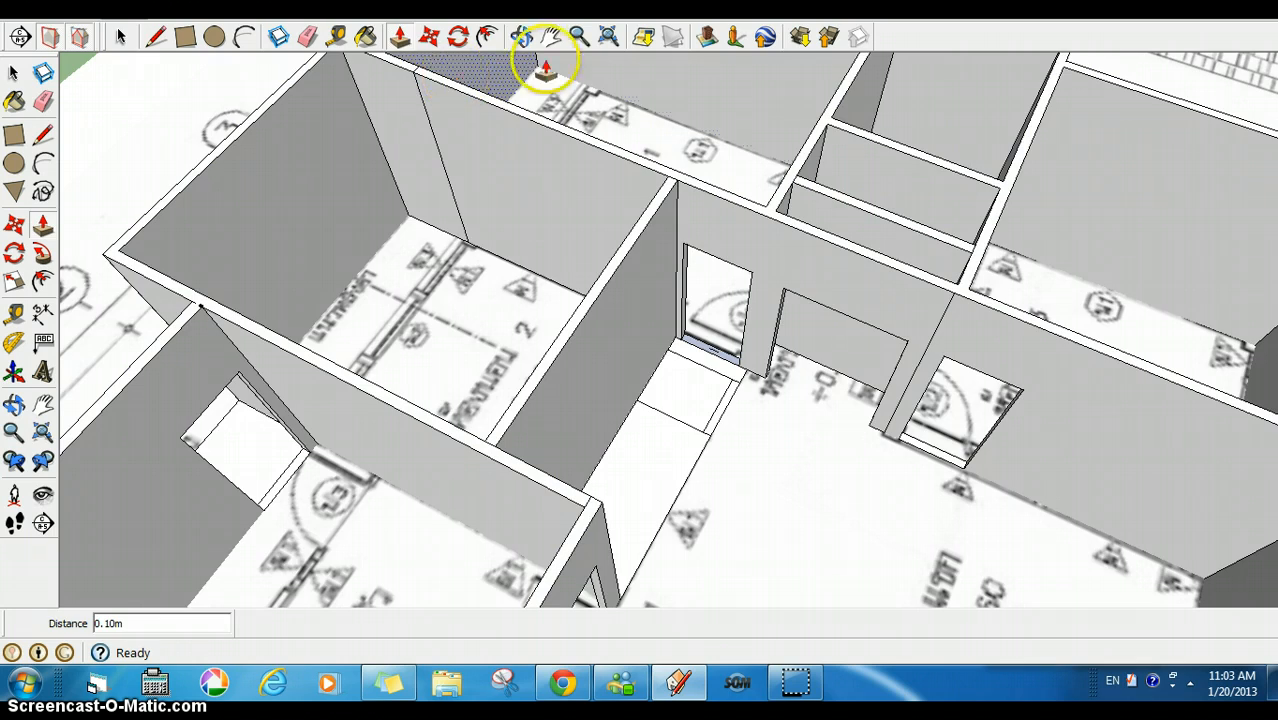
# Undo the new opening and the preceding bathroom 2 wall construction, back to the open gap without the floor strip
pyautogui.click(521, 36)
pyautogui.moveTo(807, 151); pyautogui.dragTo(901, 253)
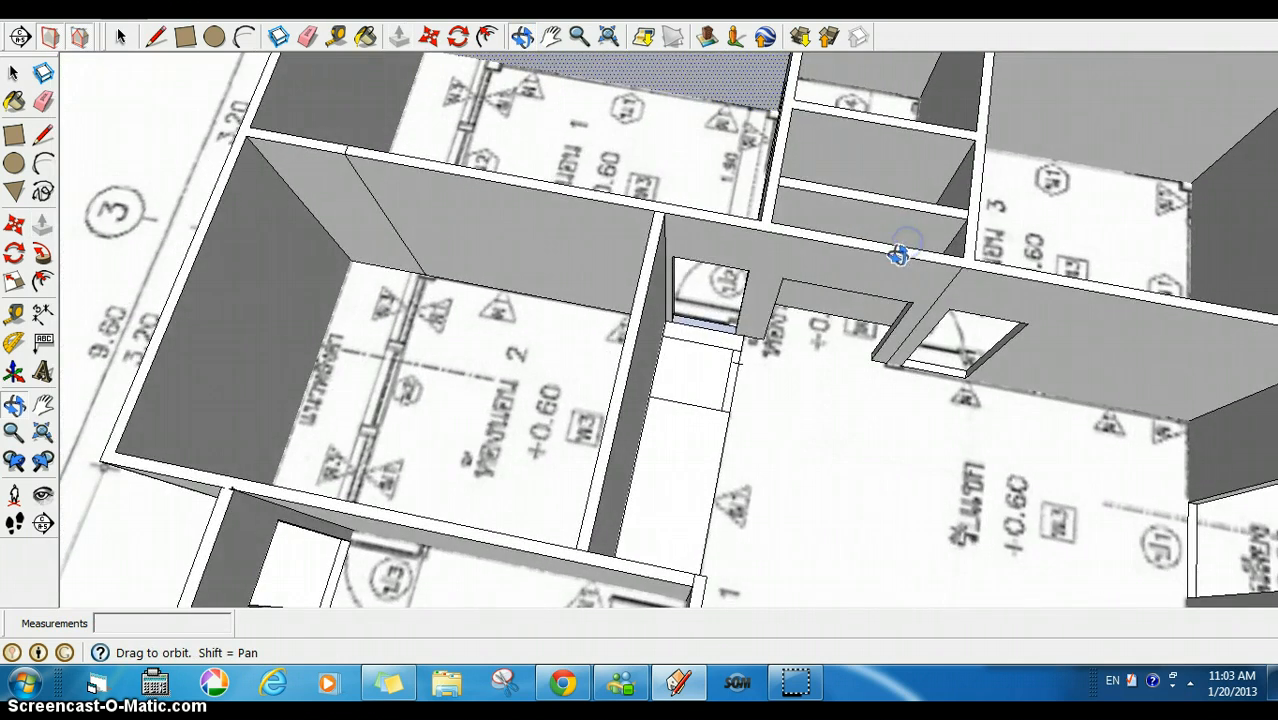
pyautogui.press('p')
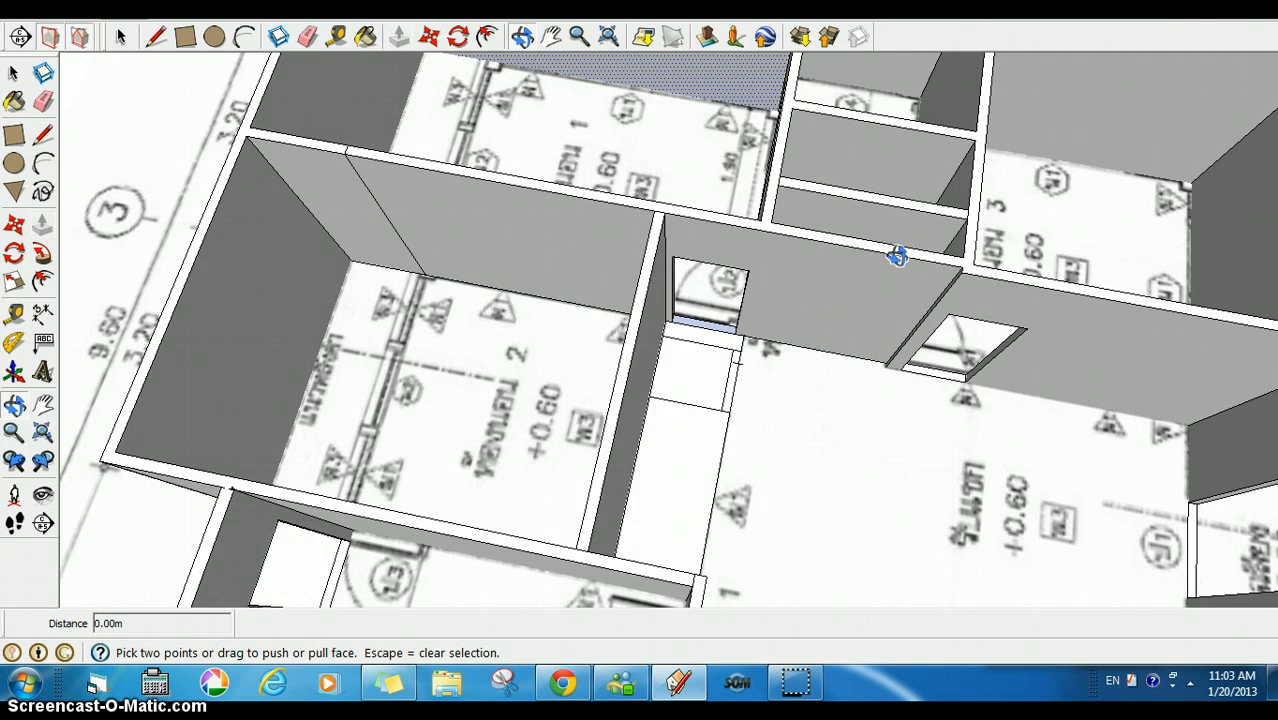
pyautogui.hotkey('ctrl', 'z')
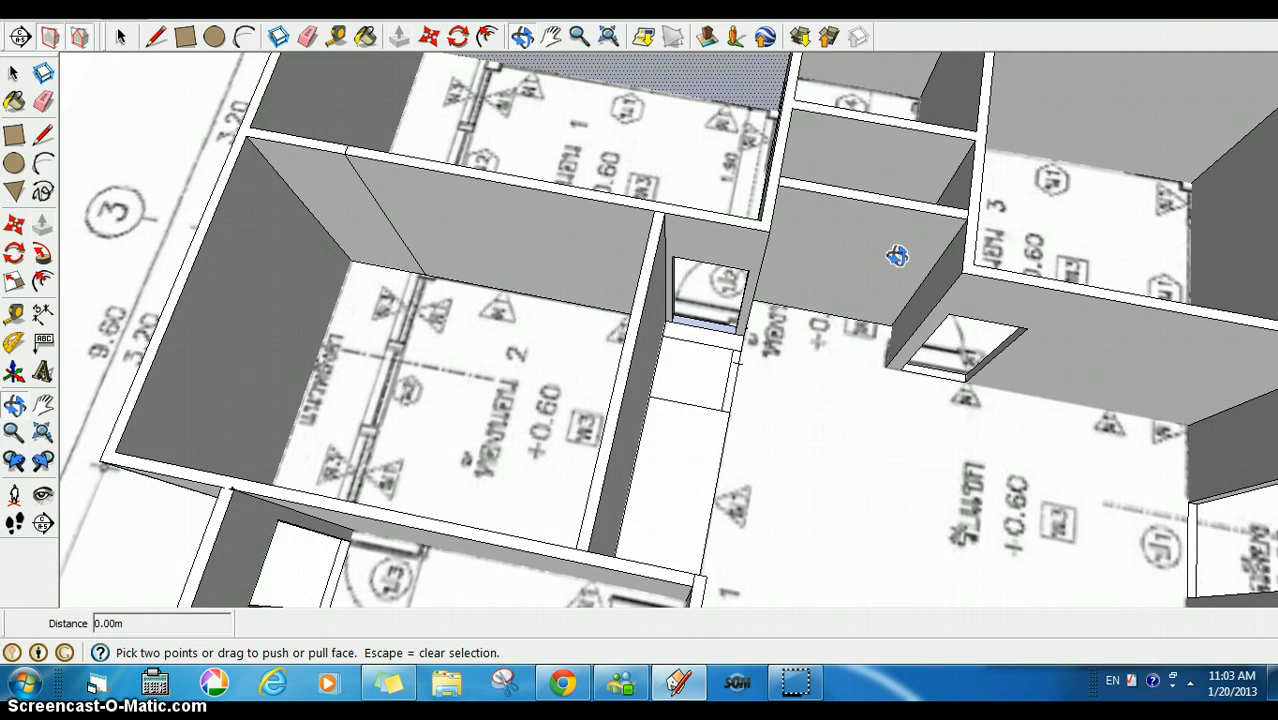
pyautogui.hotkey('ctrl', 'z')
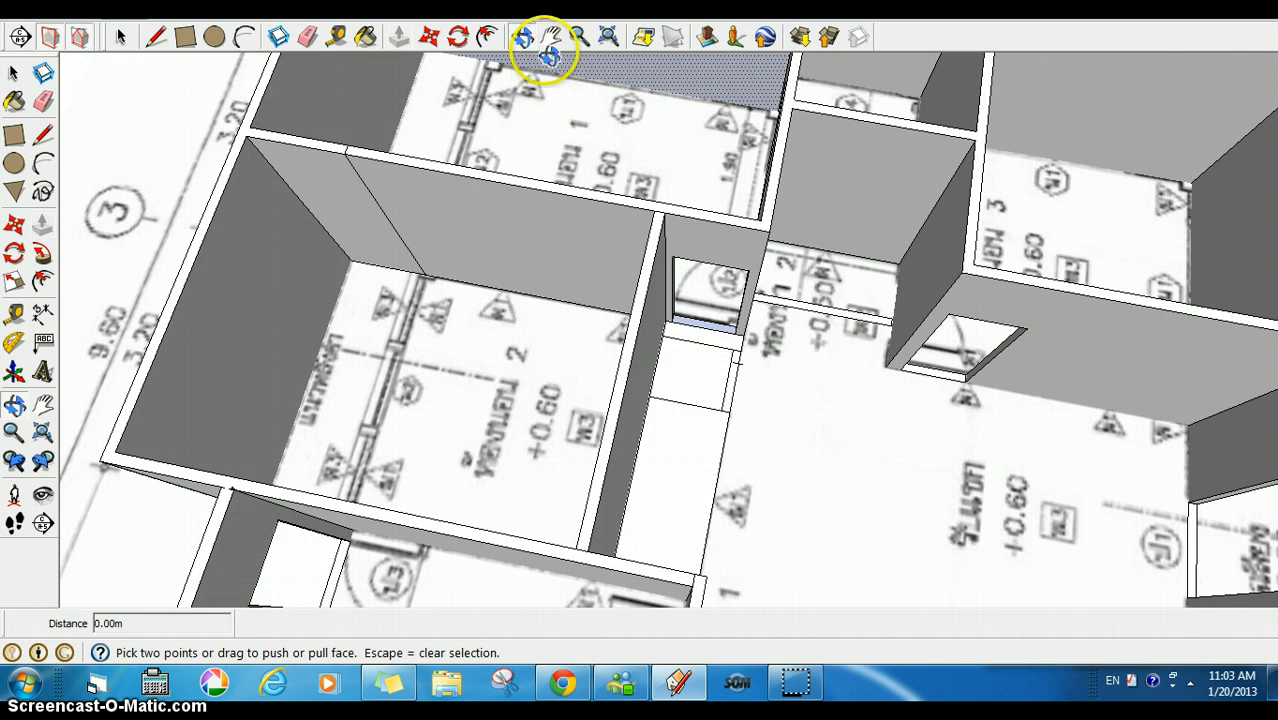
pyautogui.click(522, 36)
pyautogui.moveTo(827, 222); pyautogui.dragTo(712, 192)
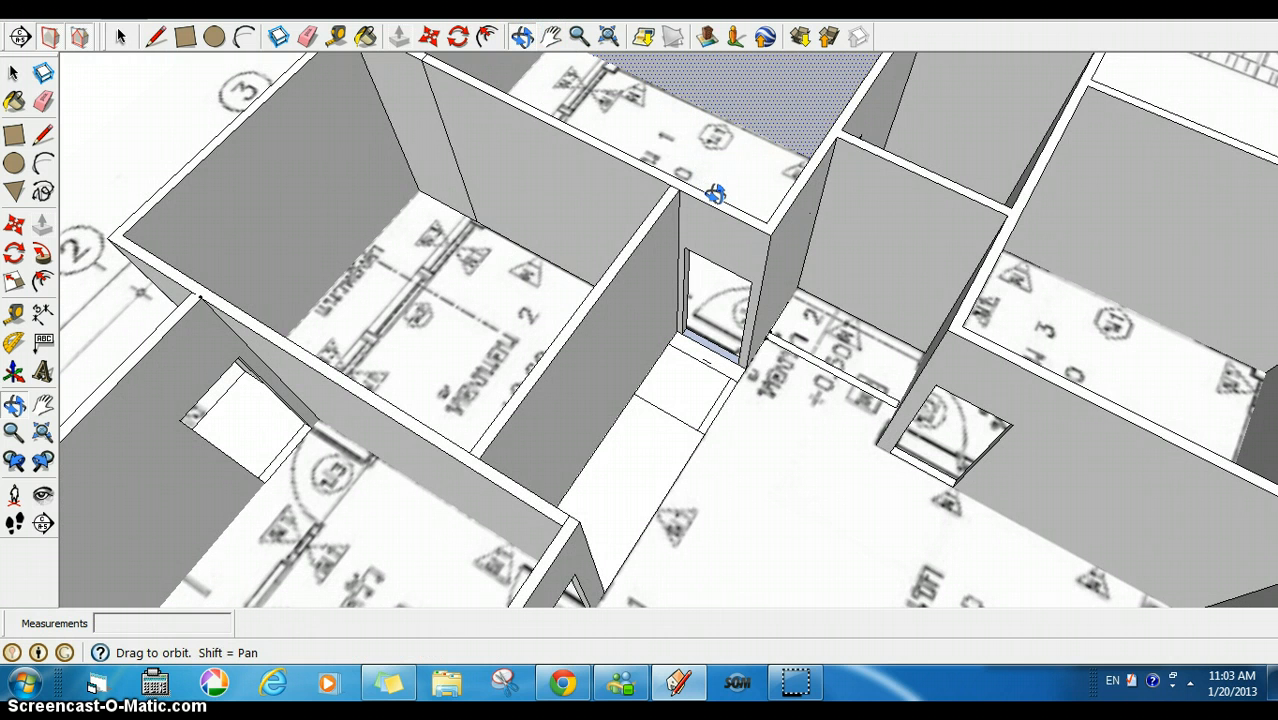
pyautogui.press('p')
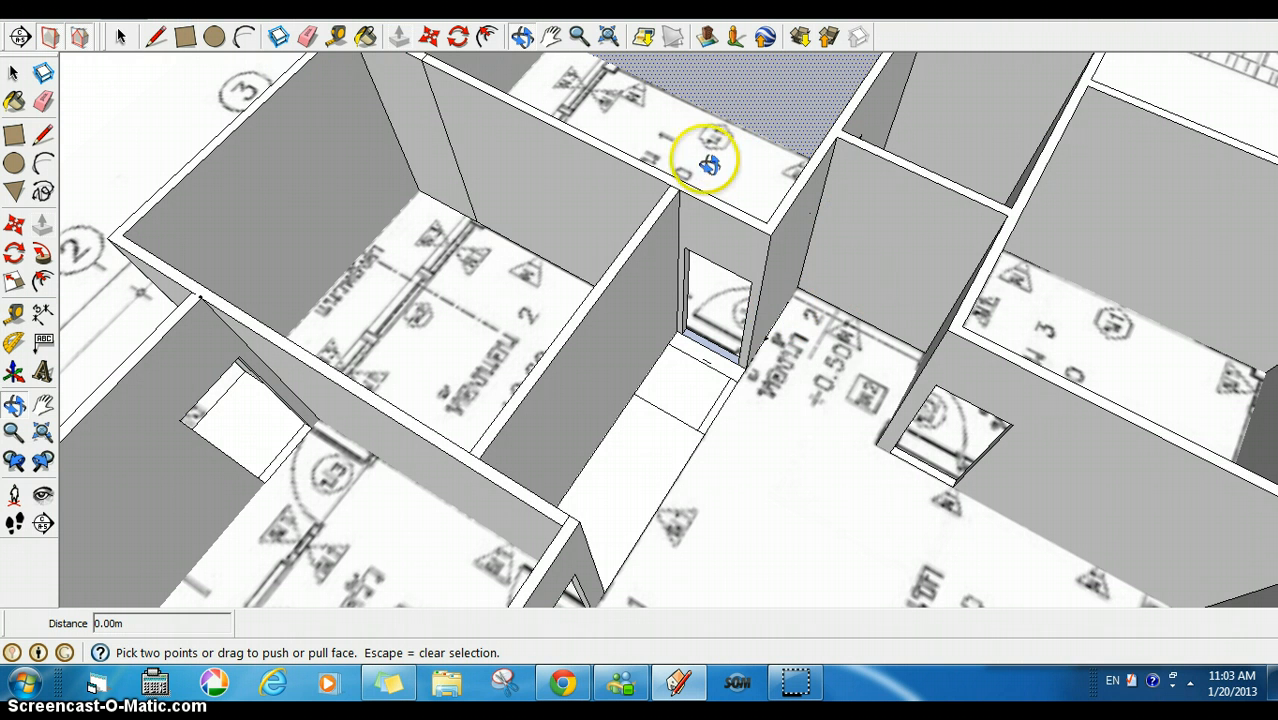
pyautogui.click(390, 40)
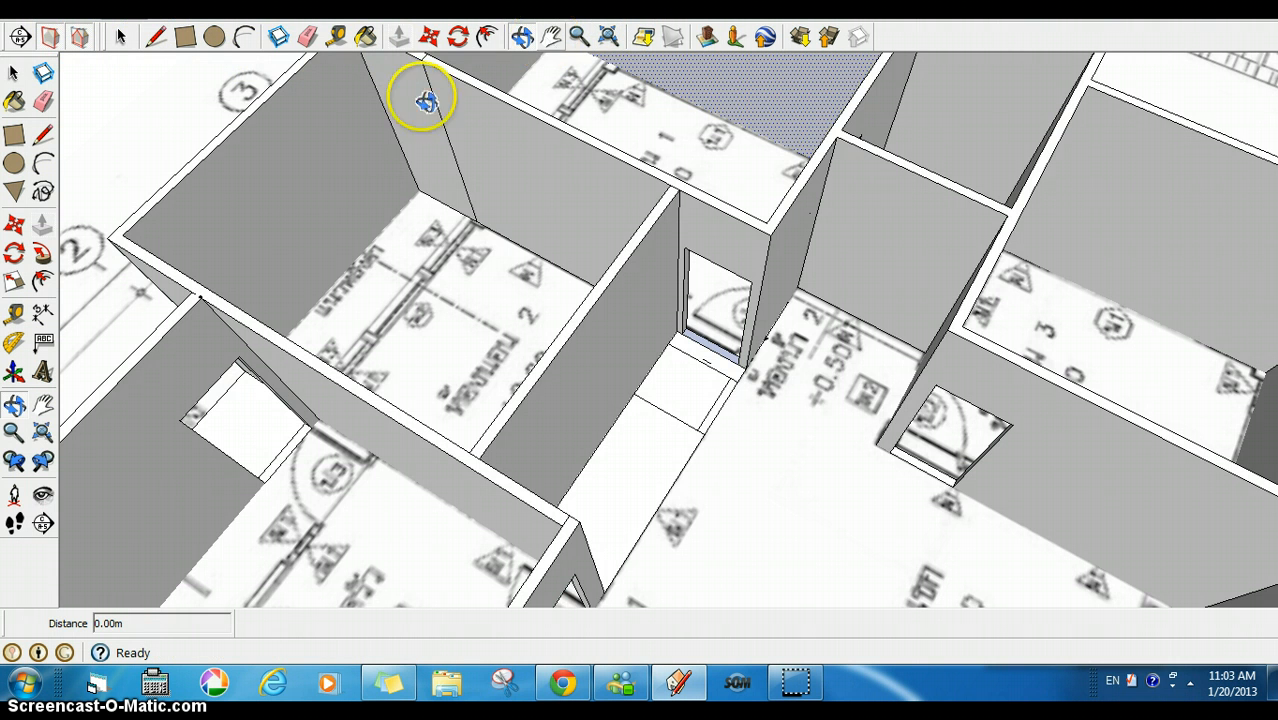
pyautogui.scroll(-3, 172, 86)
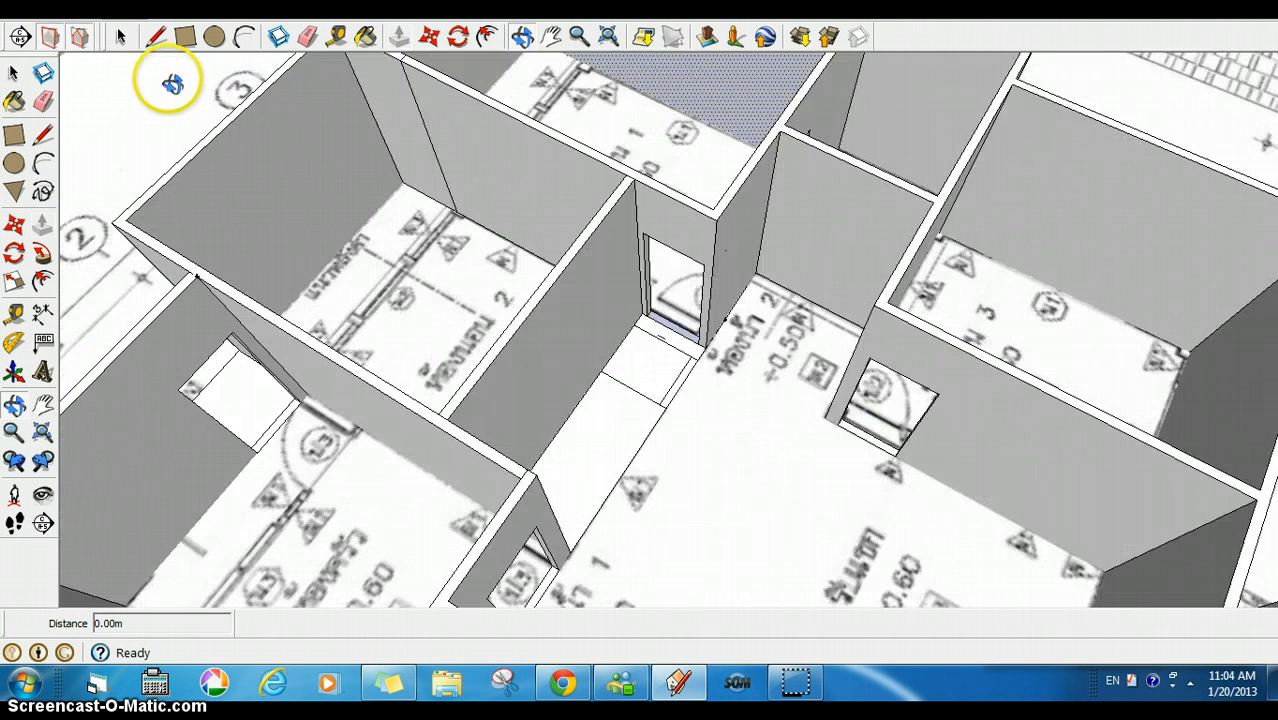
pyautogui.scroll(-3, 172, 86)
pyautogui.scroll(3, 174, 86)
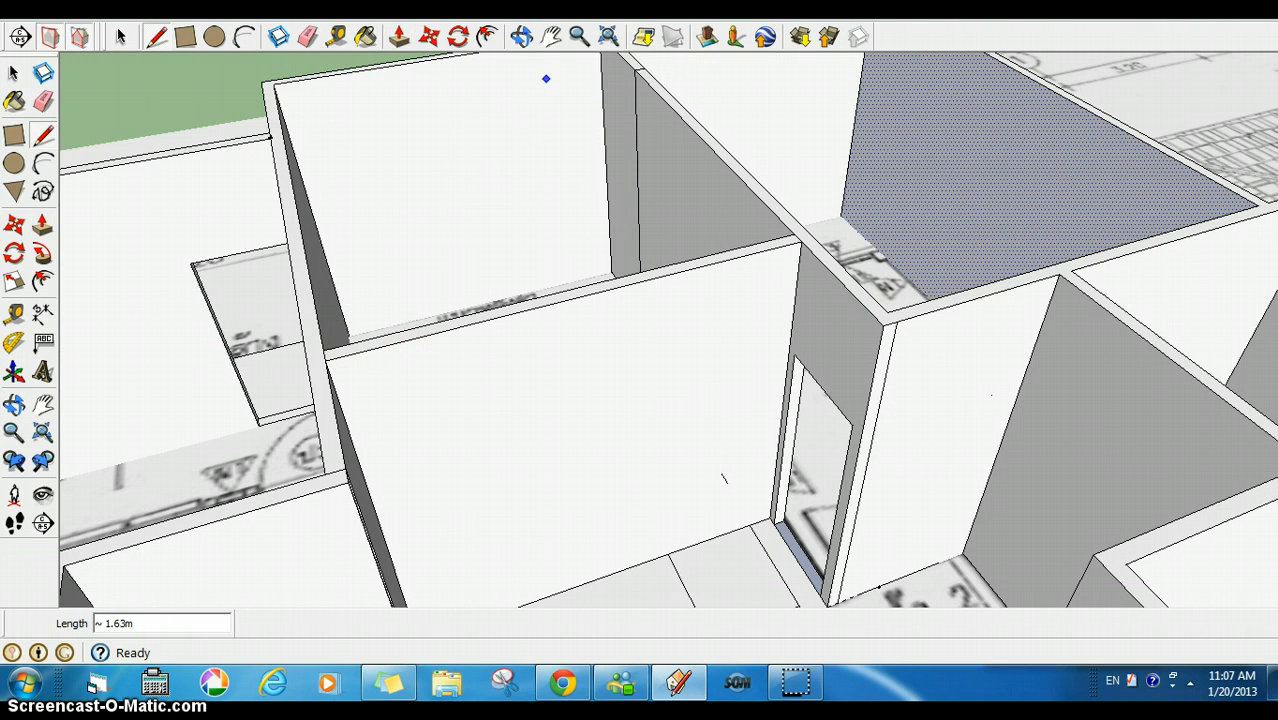
# Try to extend the narrow end of the wall beside the bathroom 2 gap with Push/Pull
pyautogui.click(521, 36)
pyautogui.moveTo(685, 391); pyautogui.dragTo(712, 262)
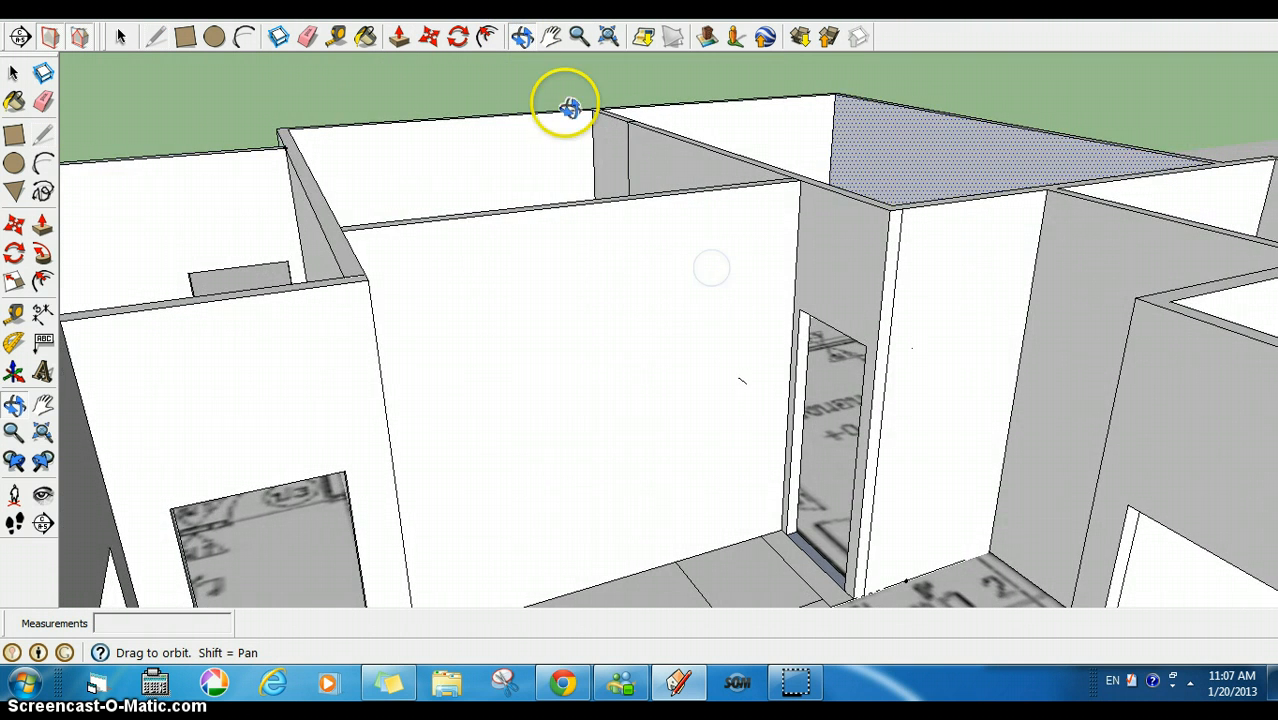
pyautogui.click(399, 36)
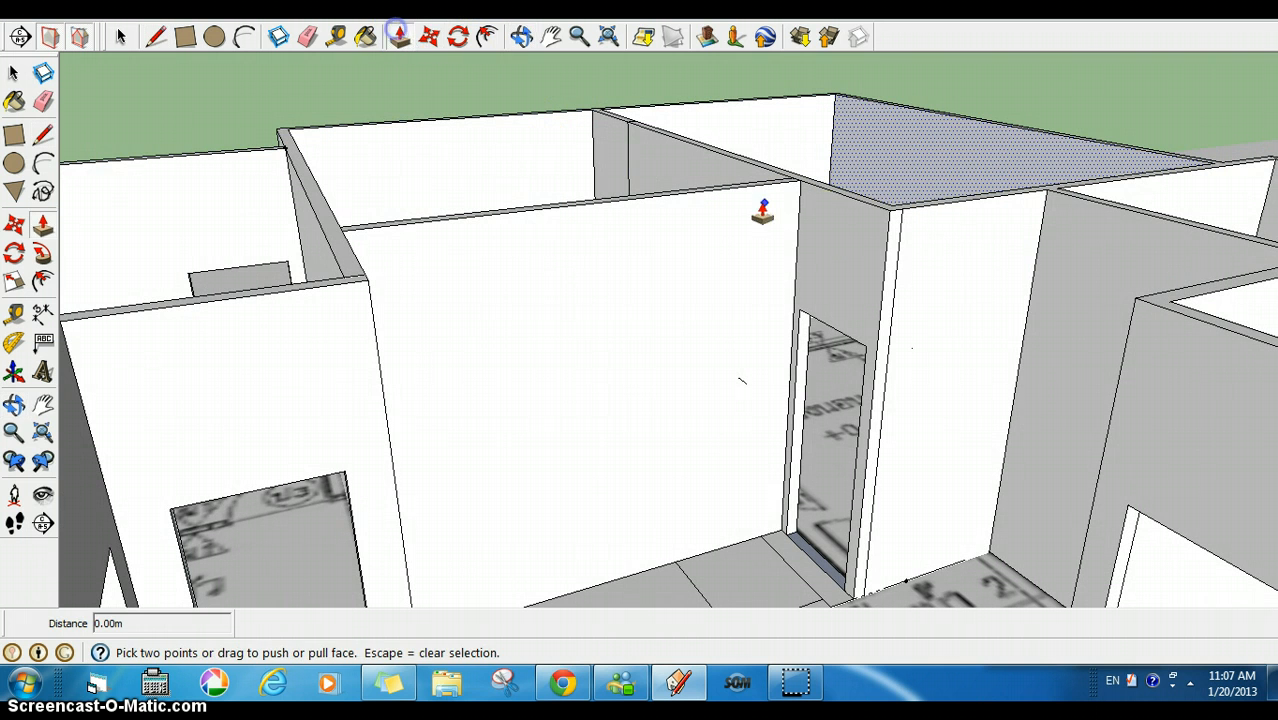
pyautogui.click(892, 273)
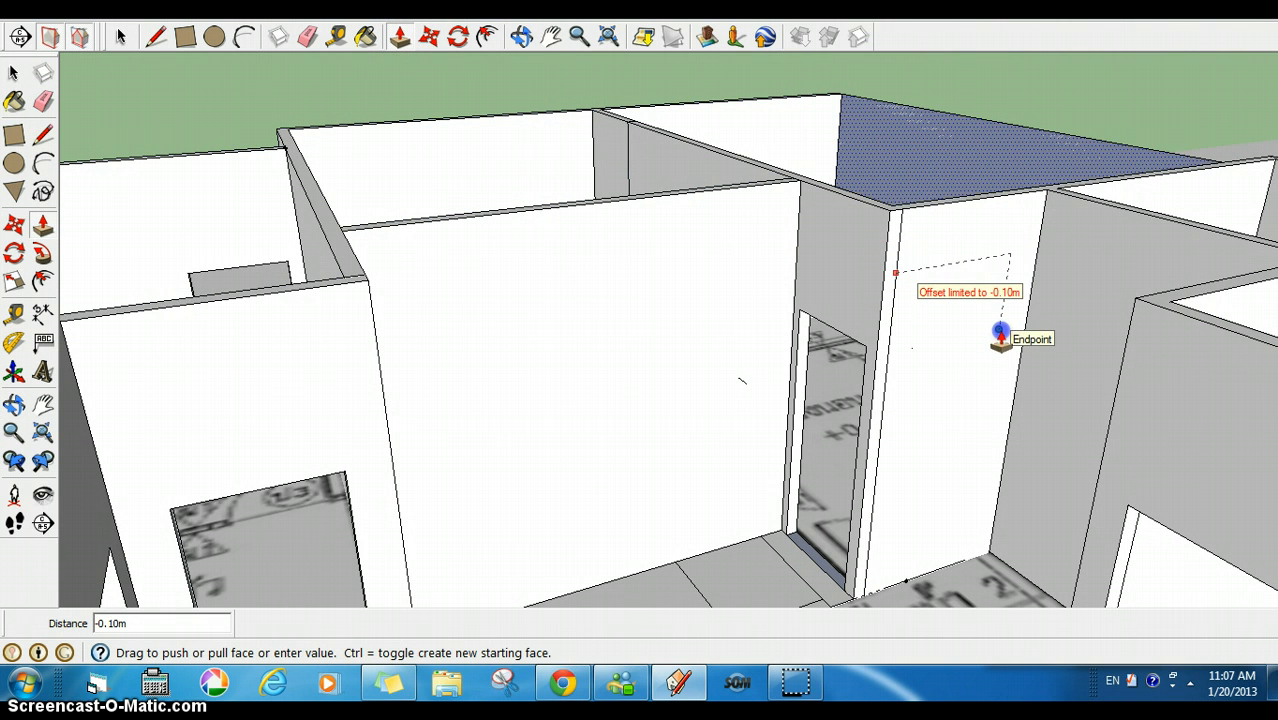
pyautogui.click(1000, 333)
pyautogui.click(890, 289)
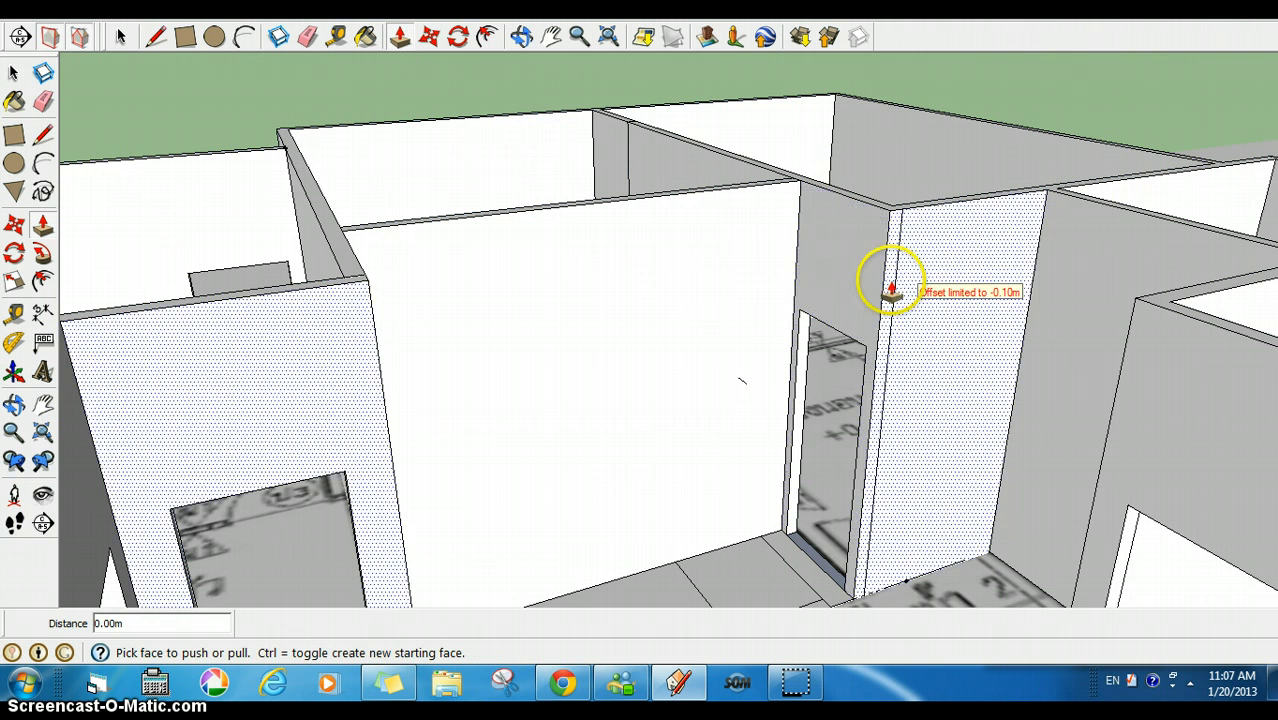
# Draw a 3.00 × 0.10 m rectangle over the narrow vertical strip at the wall end, from its top corner to the floor
pyautogui.click(183, 42)
pyautogui.click(890, 212)
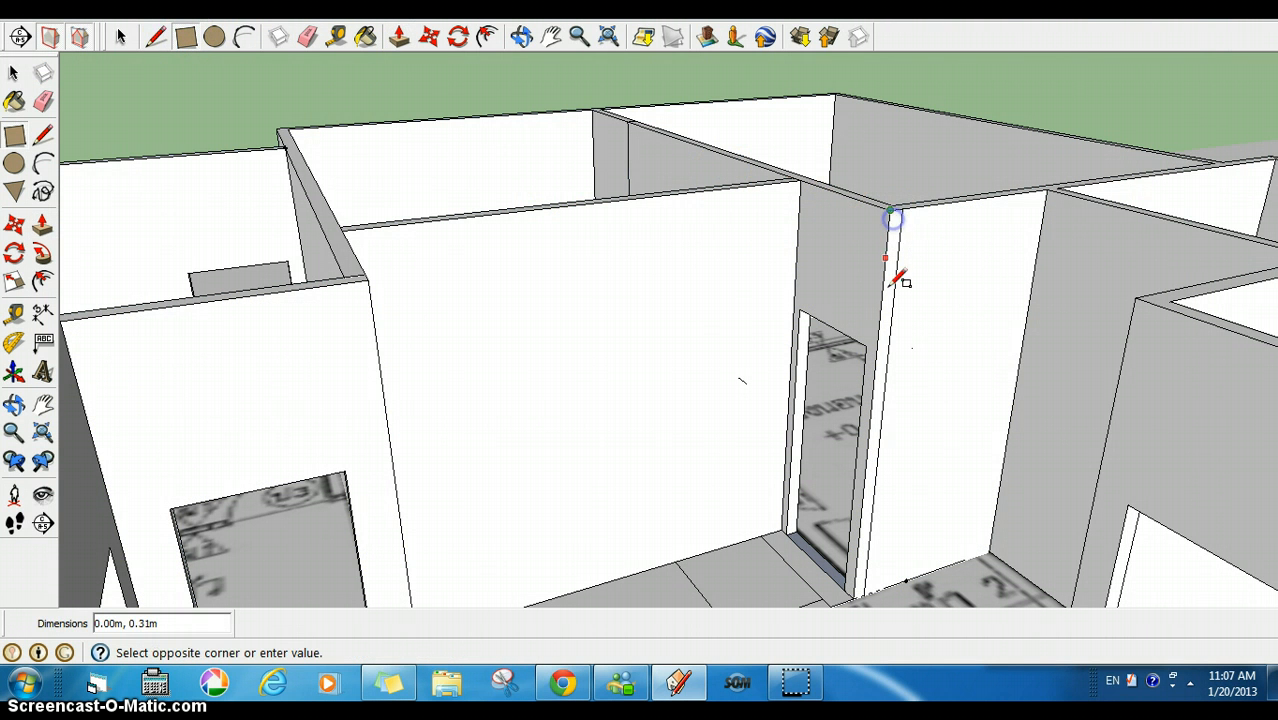
pyautogui.click(864, 590)
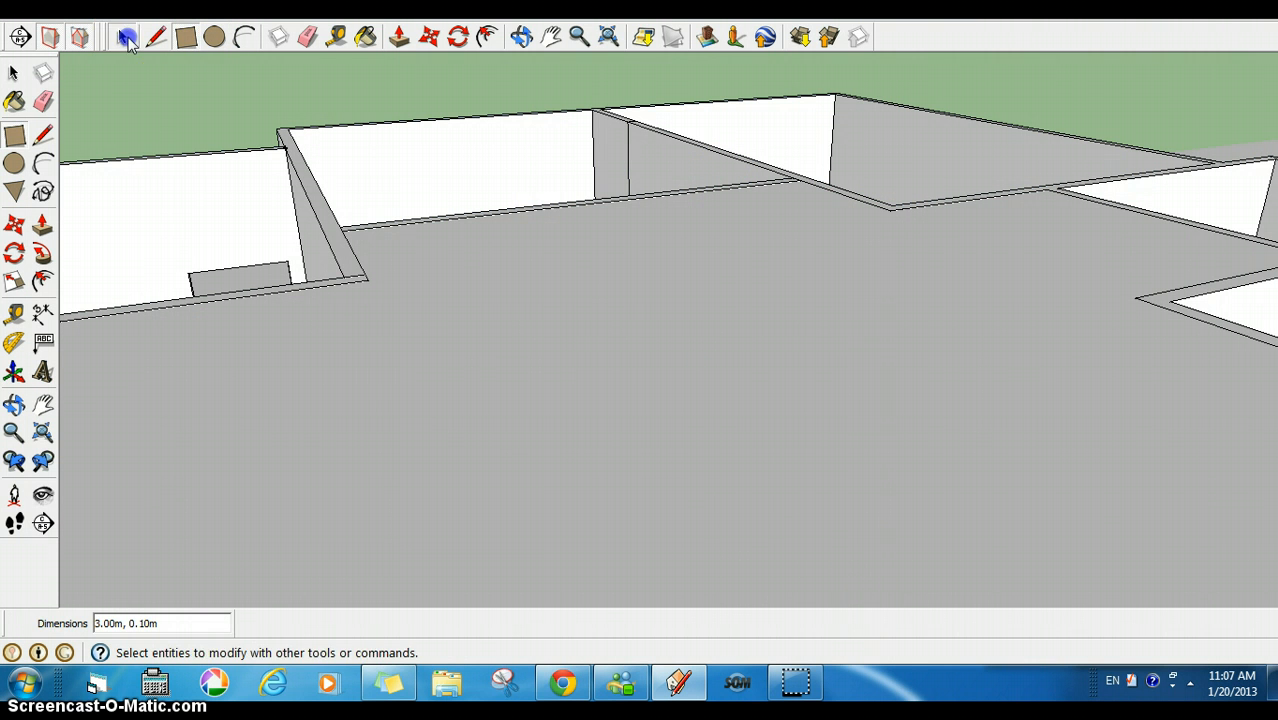
# Erase the large unwanted face covering the floor area between the walls
pyautogui.click(120, 37)
pyautogui.click(482, 333)
pyautogui.rightClick(483, 340)
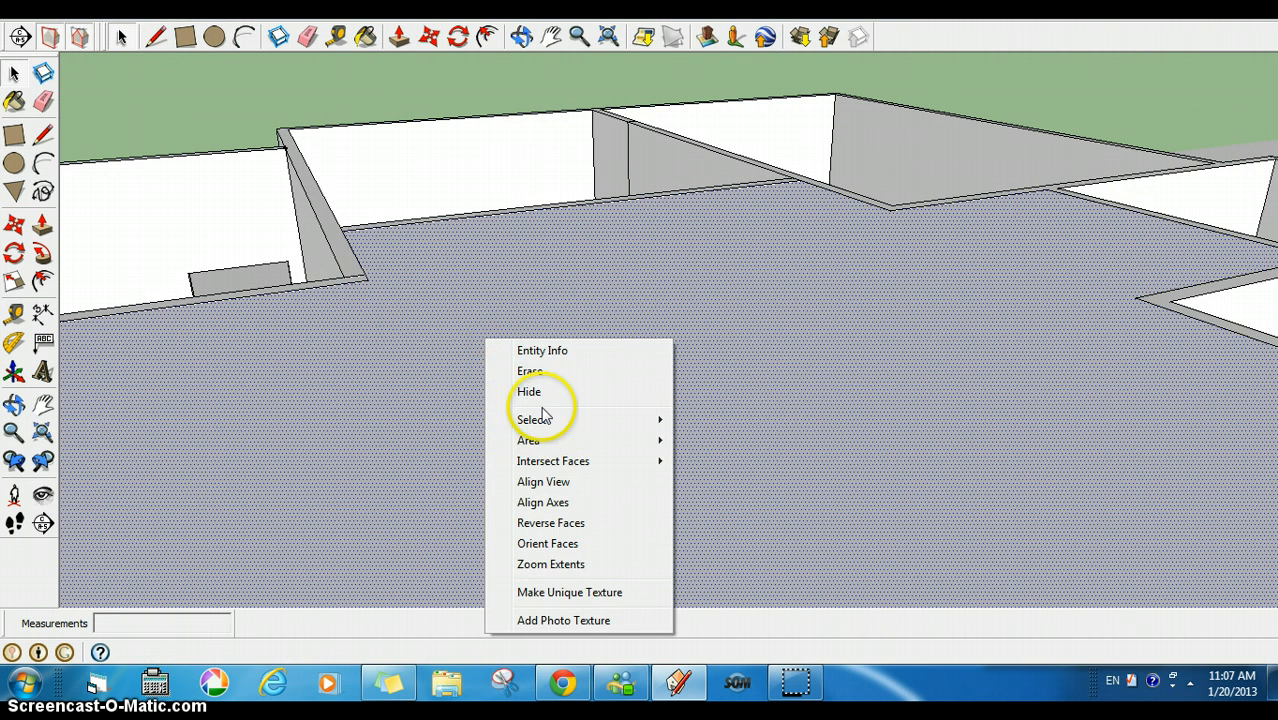
pyautogui.click(539, 371)
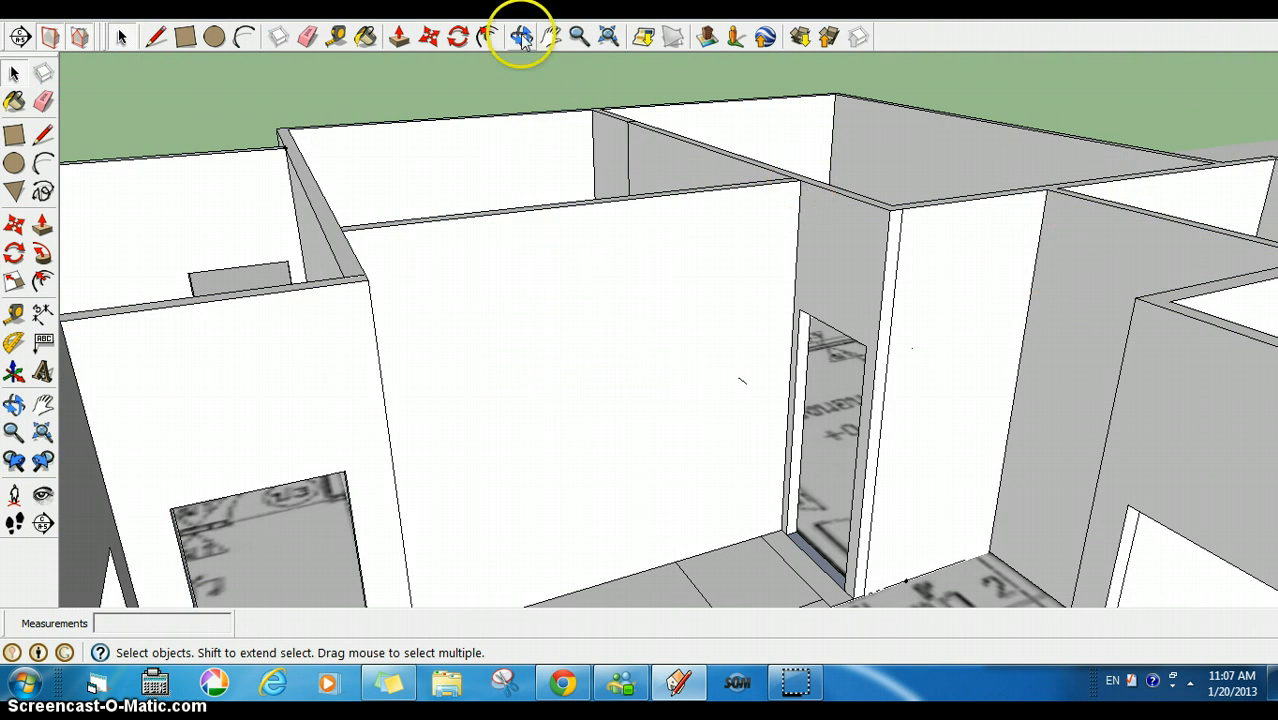
# Pull the narrow vertical strip out 1.80 m with Push/Pull to close the gap to the bedroom 3 wall
pyautogui.click(398, 37)
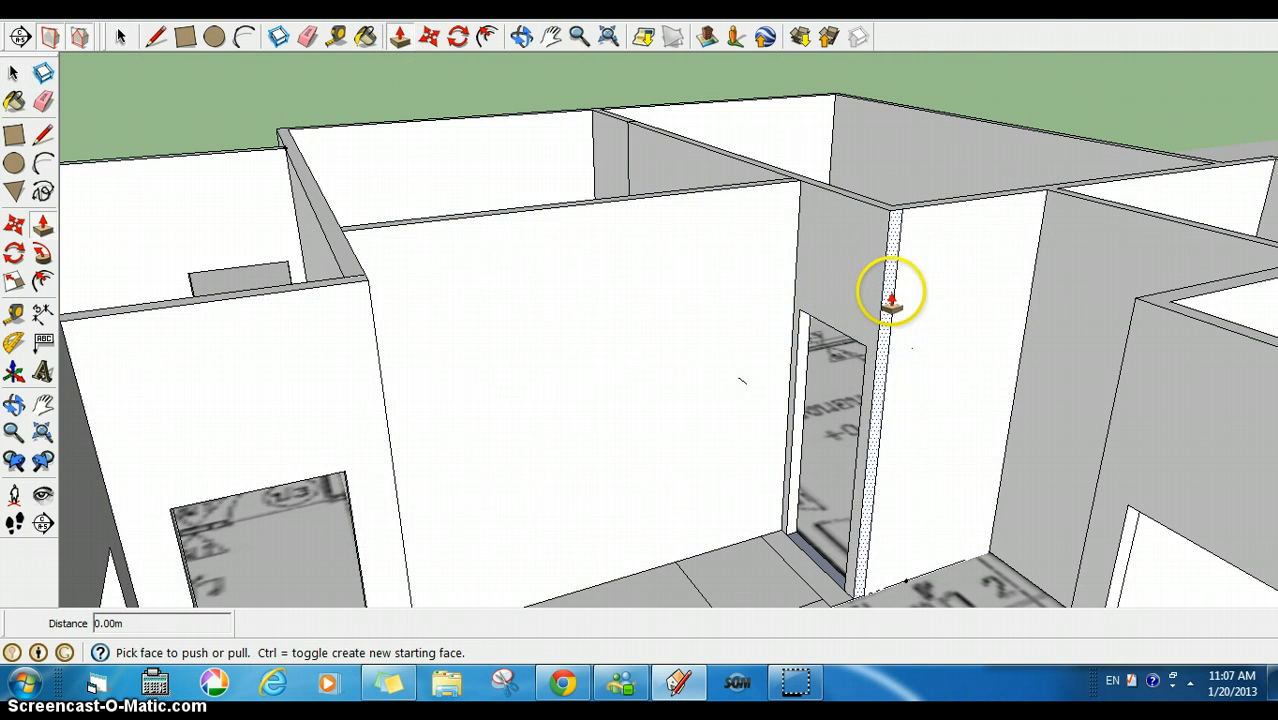
pyautogui.moveTo(901, 296); pyautogui.dragTo(1144, 332)
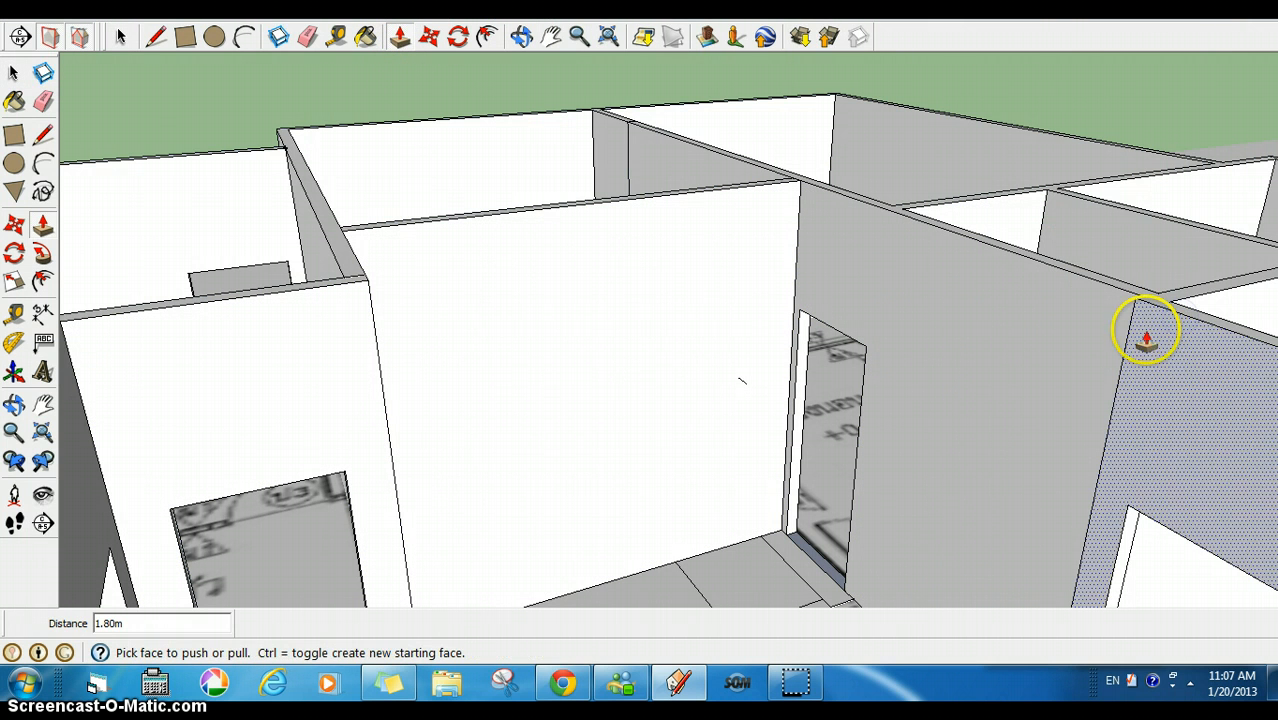
# Push the outer face of the bedroom 3 wall in about 0.05 m so it lines up with the new wall's face
pyautogui.click(522, 36)
pyautogui.moveTo(799, 248); pyautogui.dragTo(697, 295)
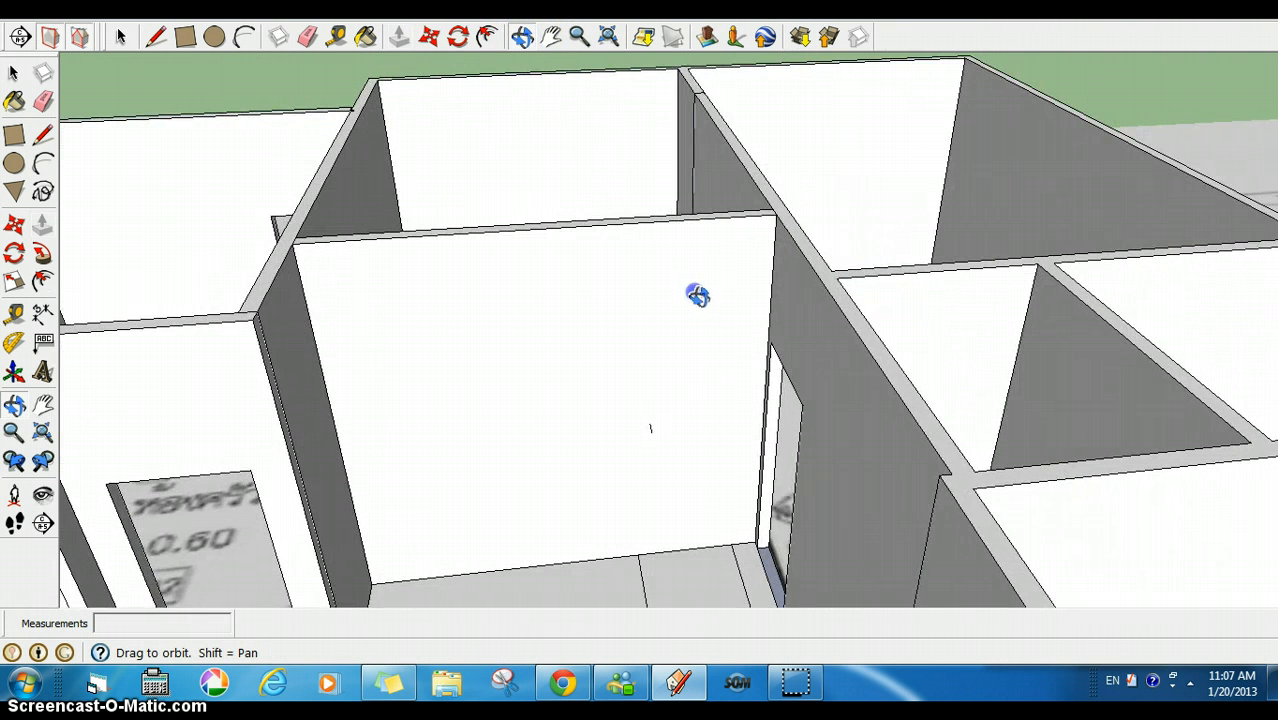
pyautogui.click(709, 329)
pyautogui.click(365, 37)
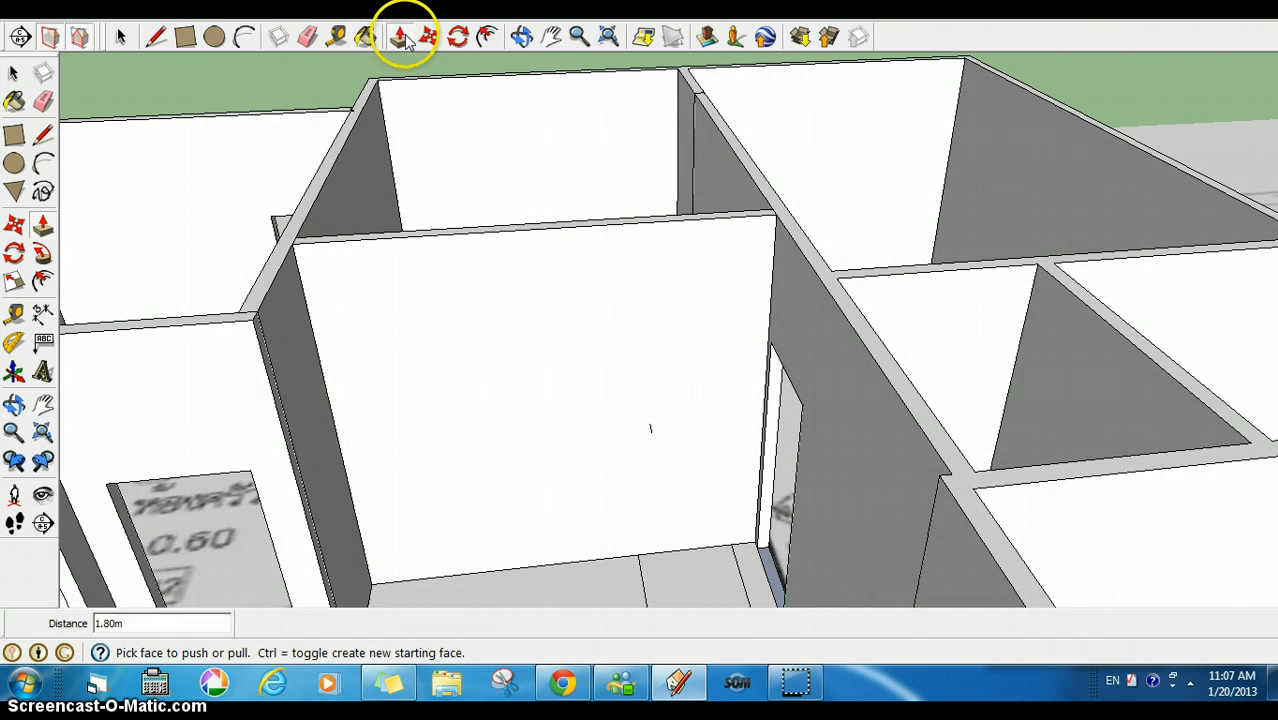
pyautogui.moveTo(962, 508); pyautogui.dragTo(941, 485)
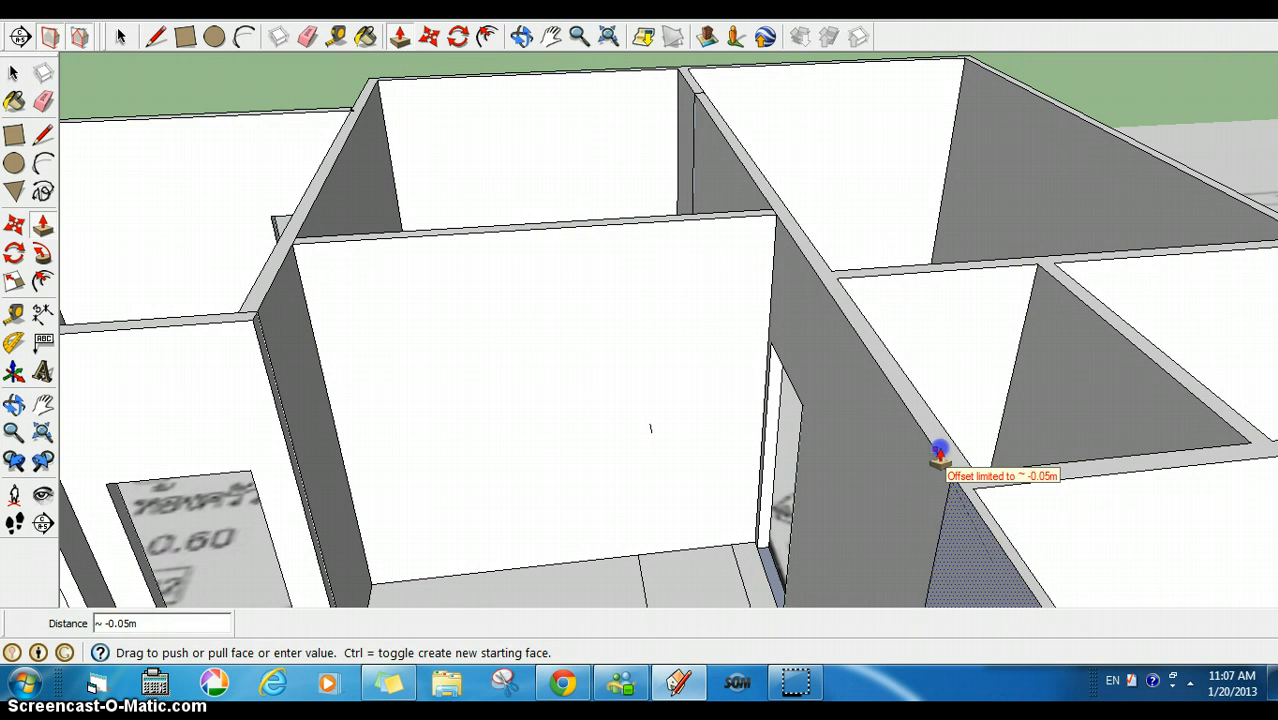
pyautogui.click(936, 450)
# Pull the opposite, room-side face of the bedroom 3 wall out about 0.05 m into the room
pyautogui.click(521, 37)
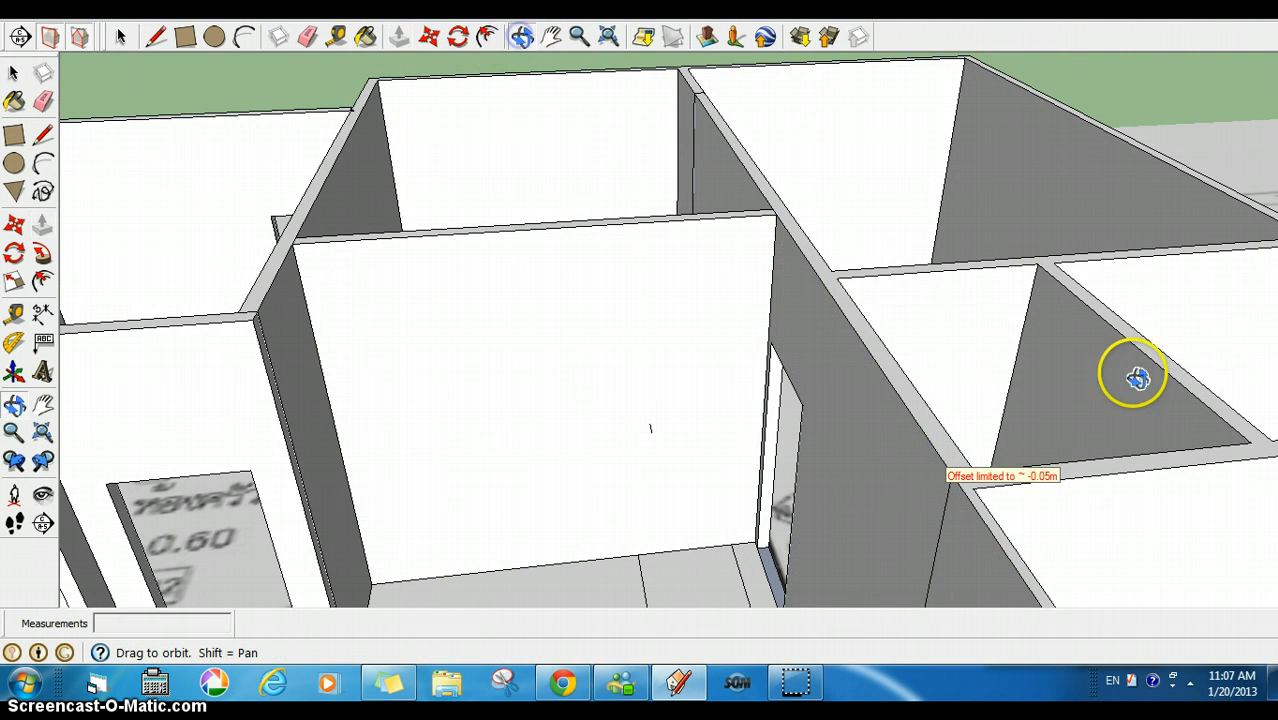
pyautogui.moveTo(1135, 374); pyautogui.dragTo(879, 334)
pyautogui.click(398, 37)
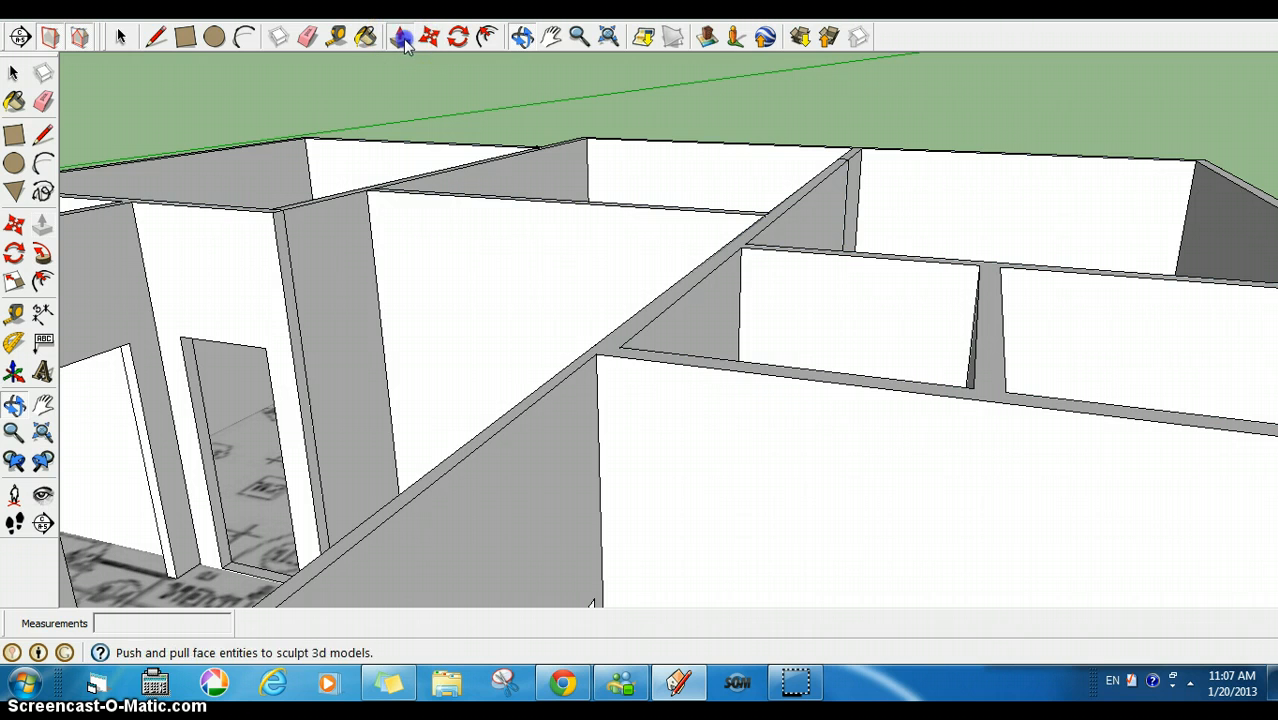
pyautogui.moveTo(530, 433); pyautogui.dragTo(628, 344)
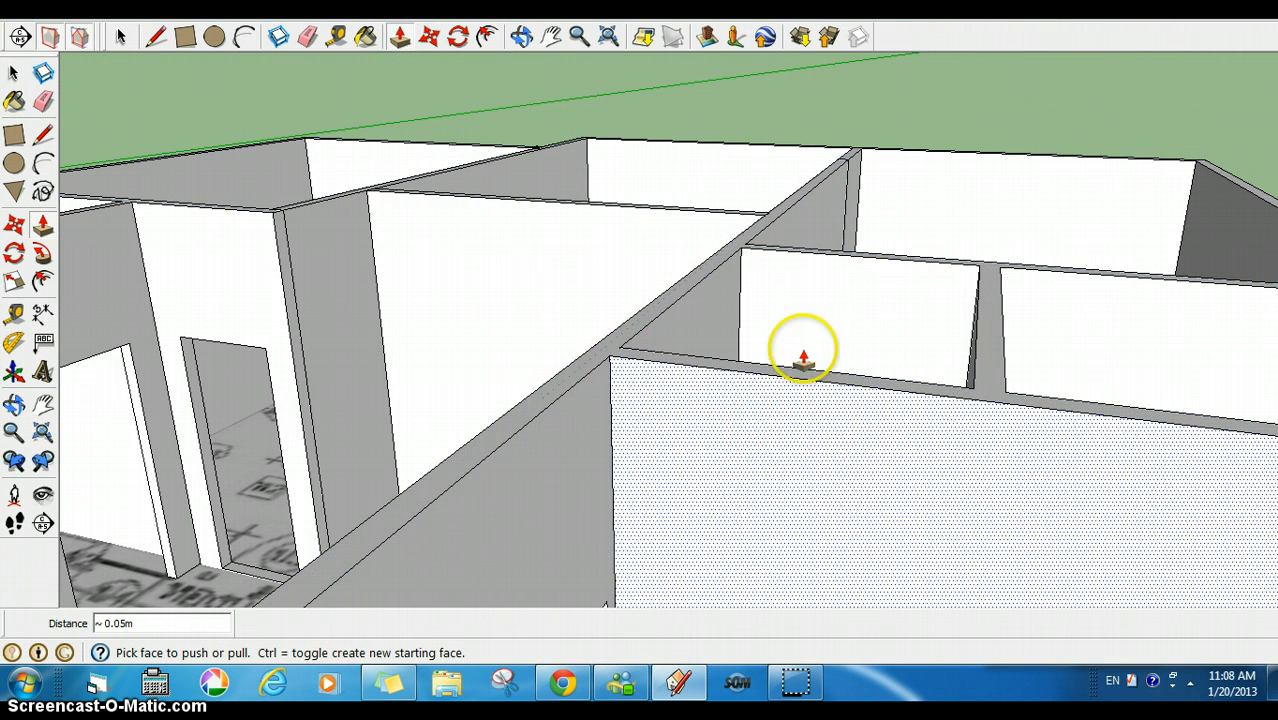
# Place a guide point 0.5 m from the corner along the top edge of the wall between bedroom 1 and bathroom 2
pyautogui.click(336, 37)
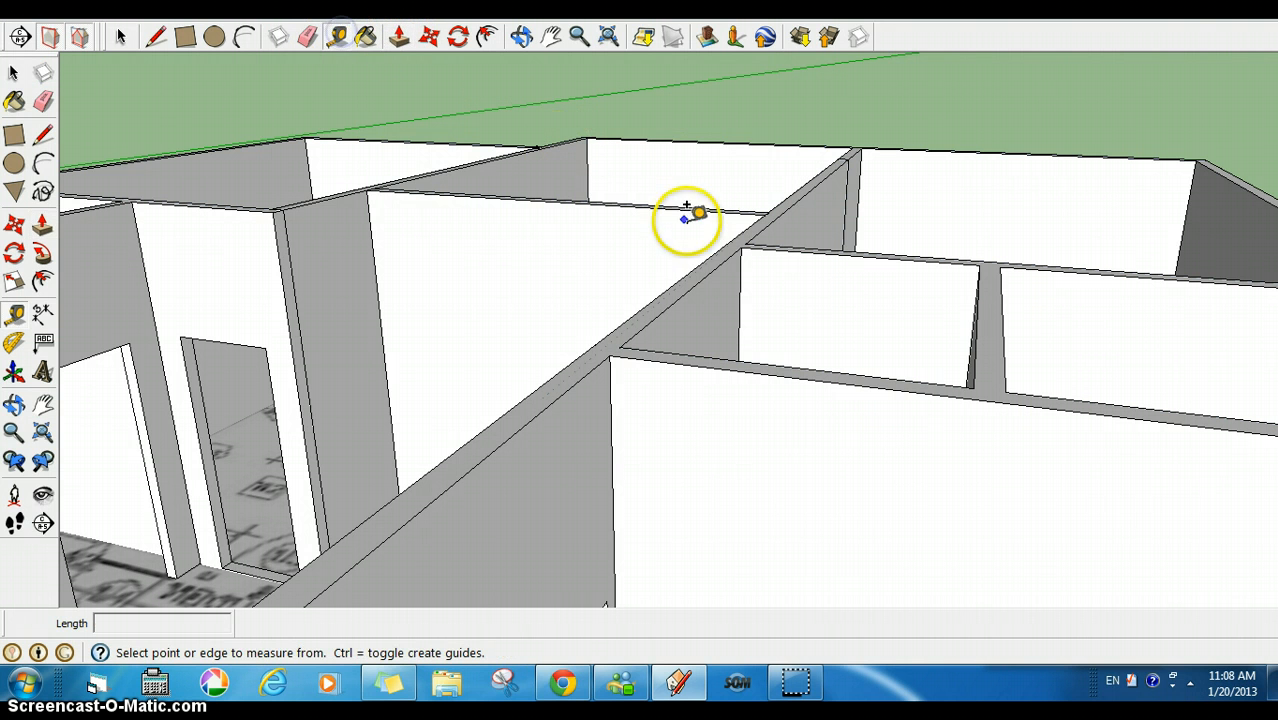
pyautogui.click(746, 248)
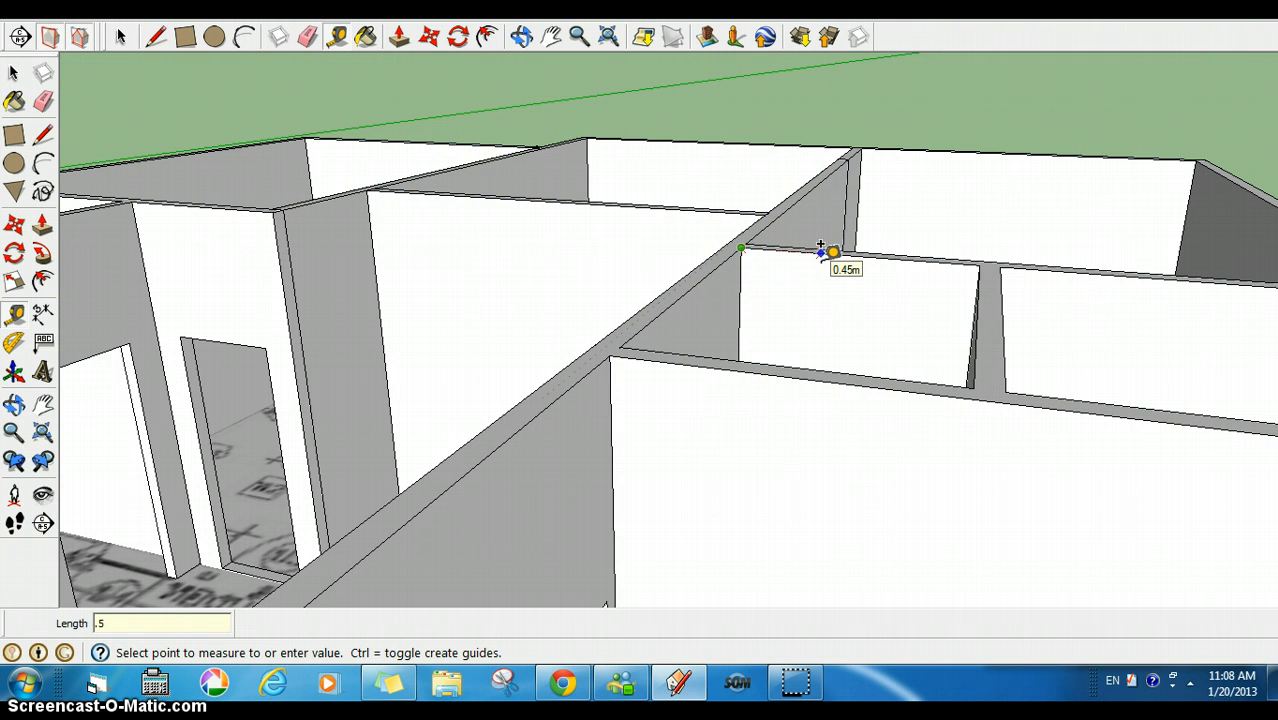
pyautogui.press('Return')
pyautogui.click(966, 154)
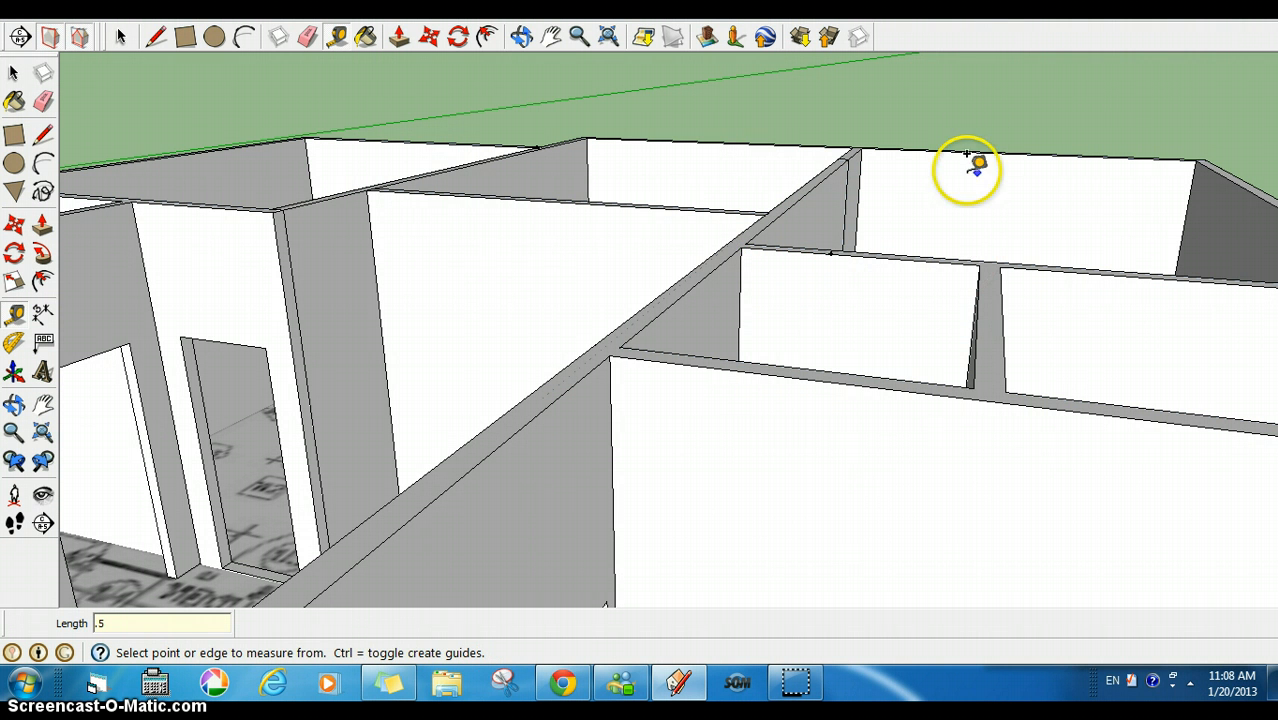
# Extend the bathroom partition's corridor-side face about 0.77 m with Push/Pull, up to the guide point
pyautogui.click(522, 43)
pyautogui.moveTo(698, 176); pyautogui.dragTo(795, 270)
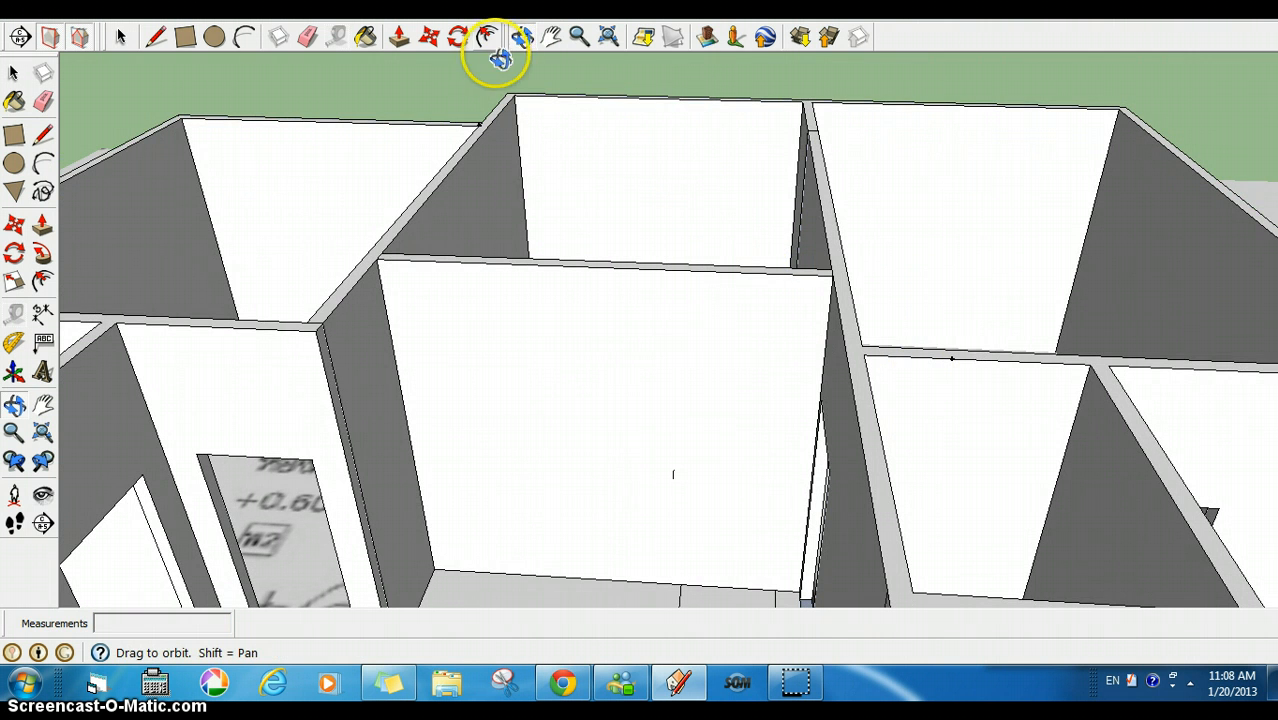
pyautogui.click(400, 38)
pyautogui.moveTo(1110, 477); pyautogui.dragTo(952, 360)
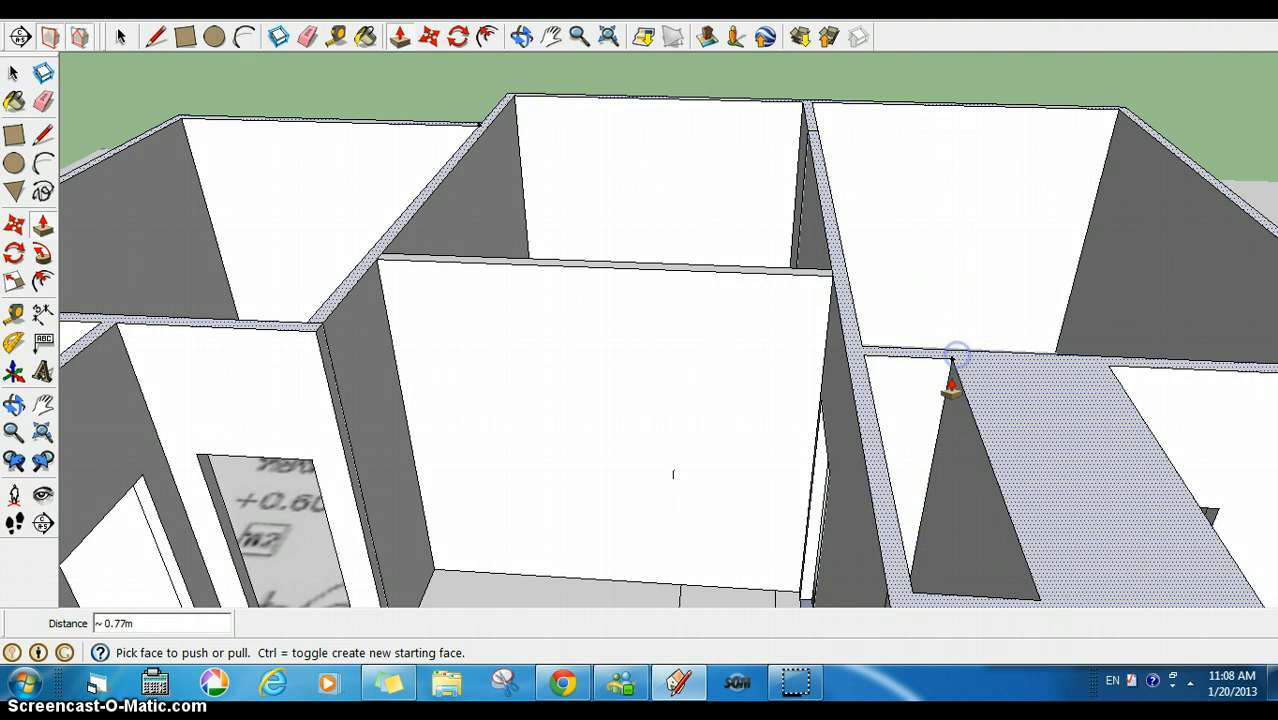
# Place a second guide point 0.1 m beyond the first, marking the partition's thickness along the wall's top edge
pyautogui.click(337, 37)
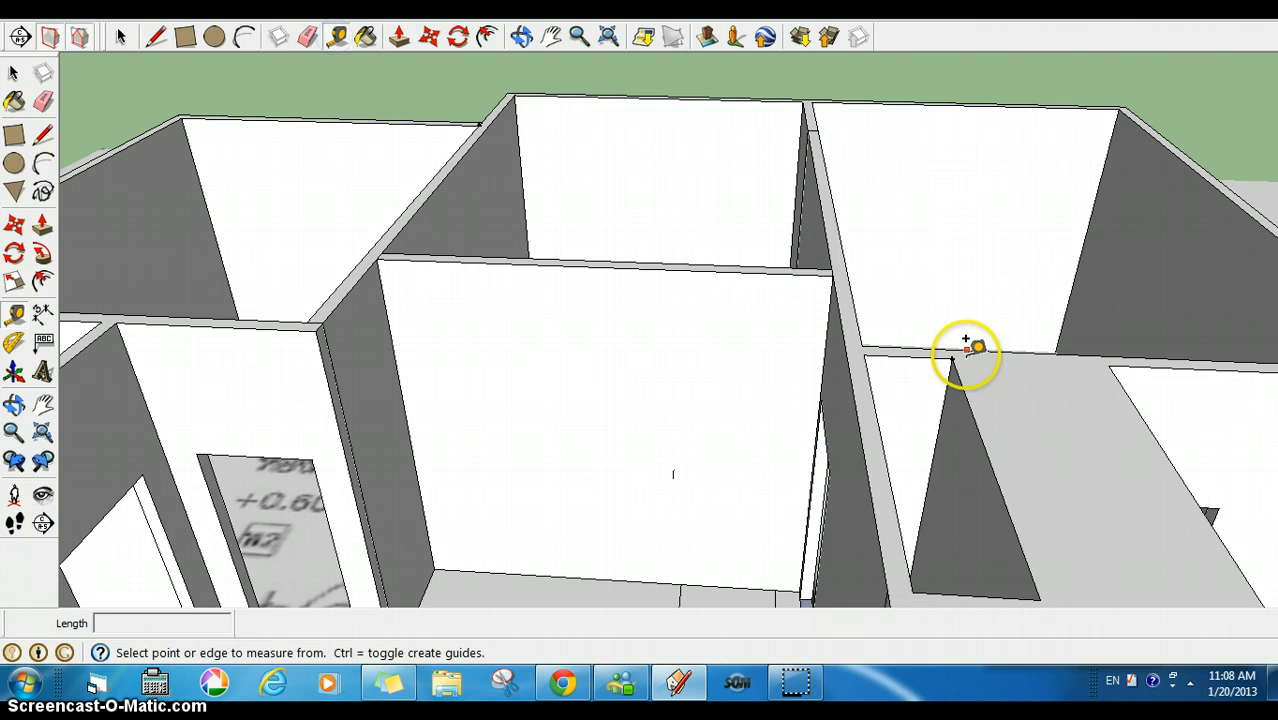
pyautogui.click(957, 346)
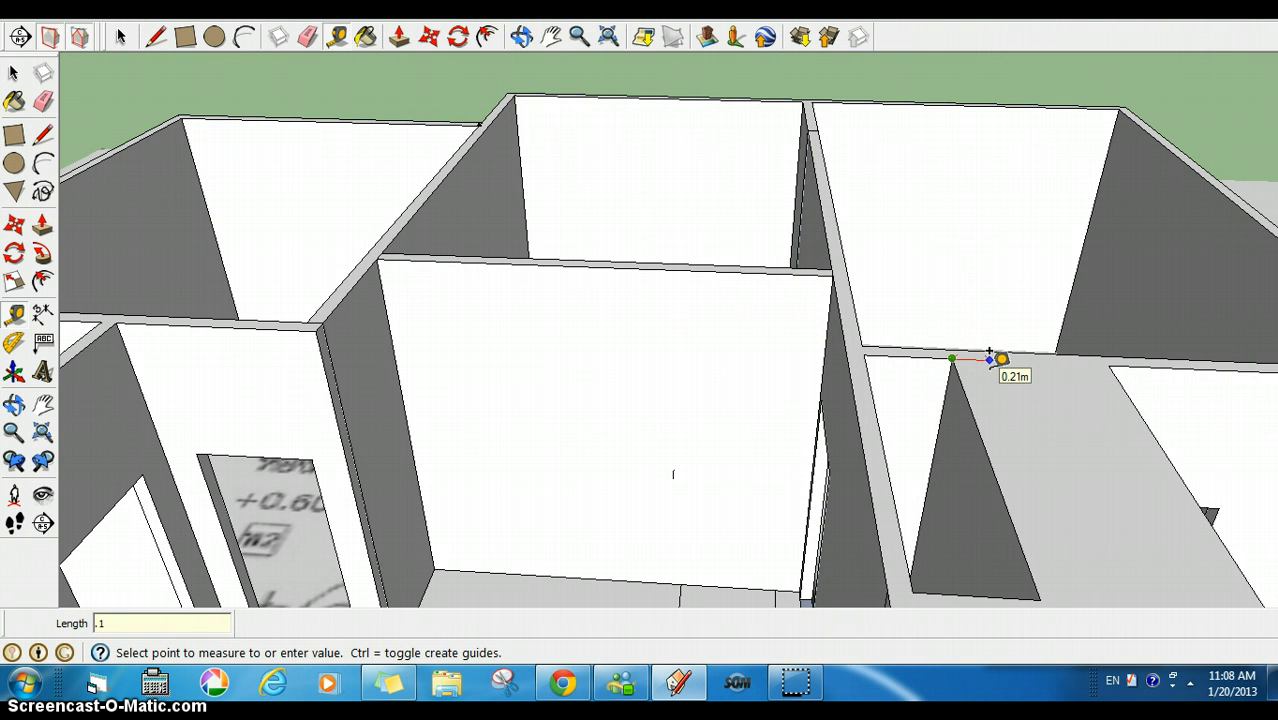
pyautogui.write('.1')
pyautogui.press('Return')
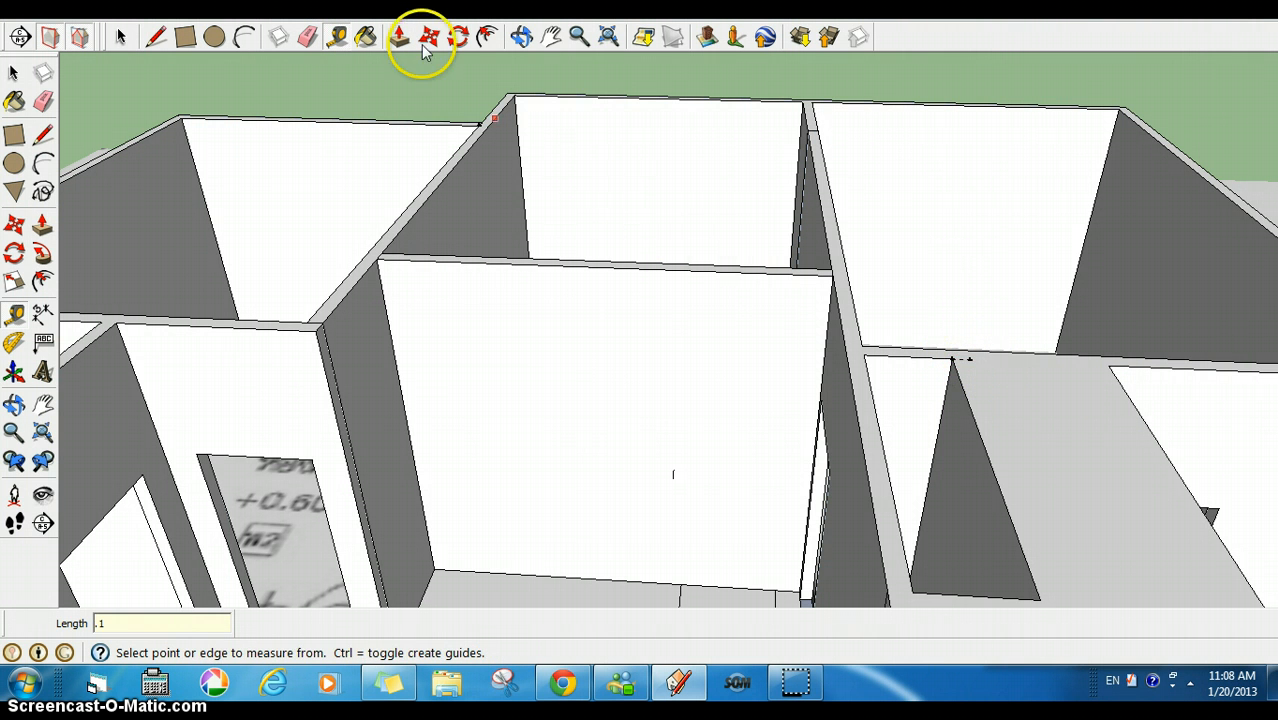
# Push the partition's bathroom-side face in about 0.77 m to the second guide point, thinning the partition to 0.1 m
pyautogui.click(521, 37)
pyautogui.moveTo(1002, 254); pyautogui.dragTo(822, 237)
pyautogui.click(398, 37)
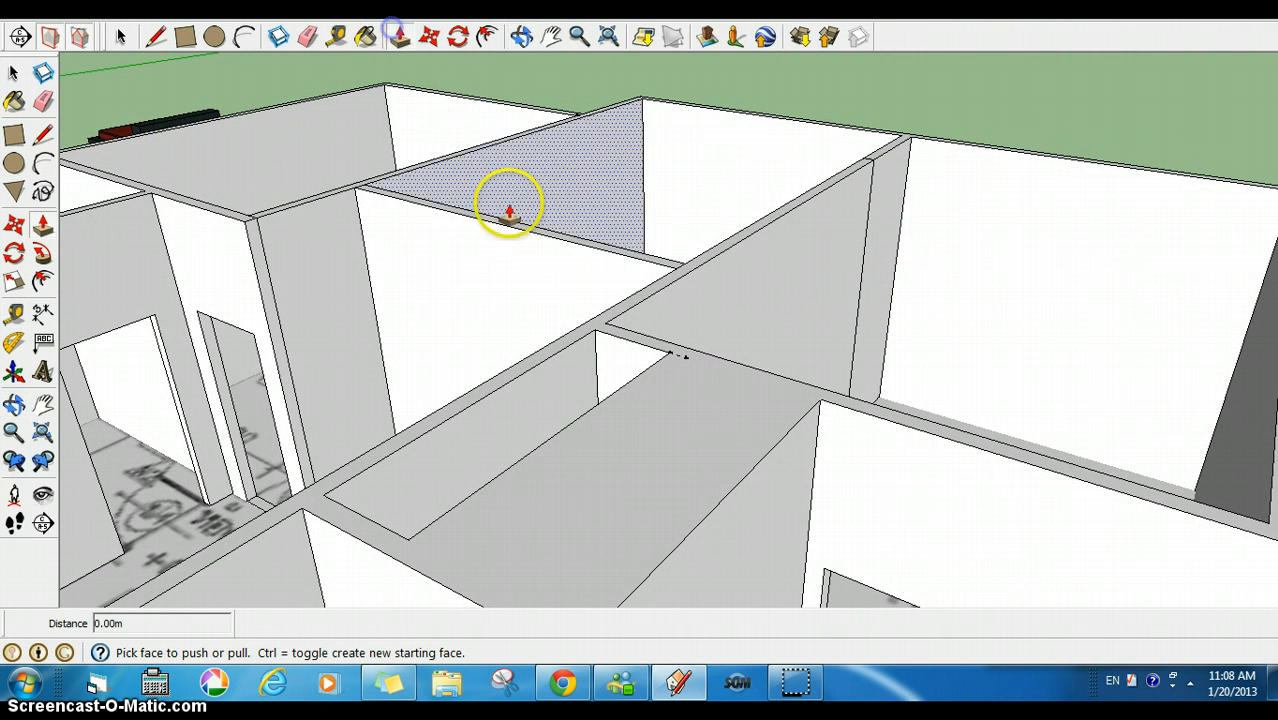
pyautogui.click(765, 508)
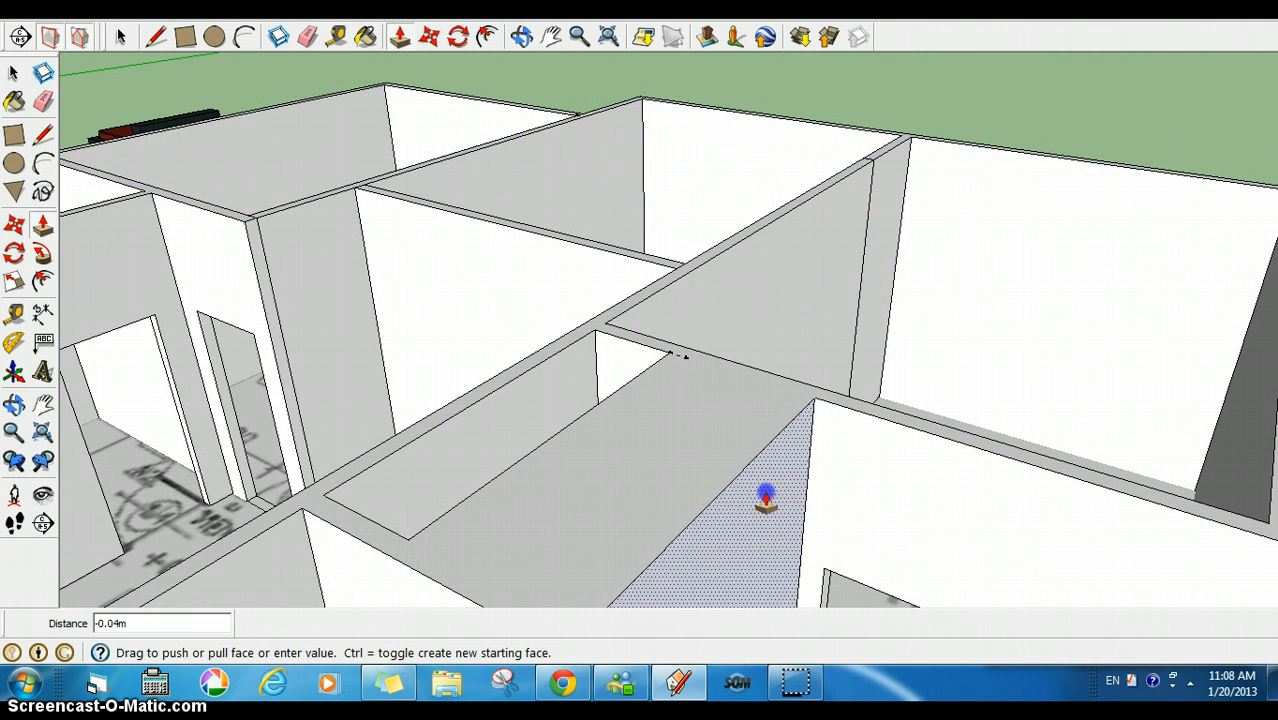
pyautogui.click(685, 365)
pyautogui.scroll(-5, 835, 500)
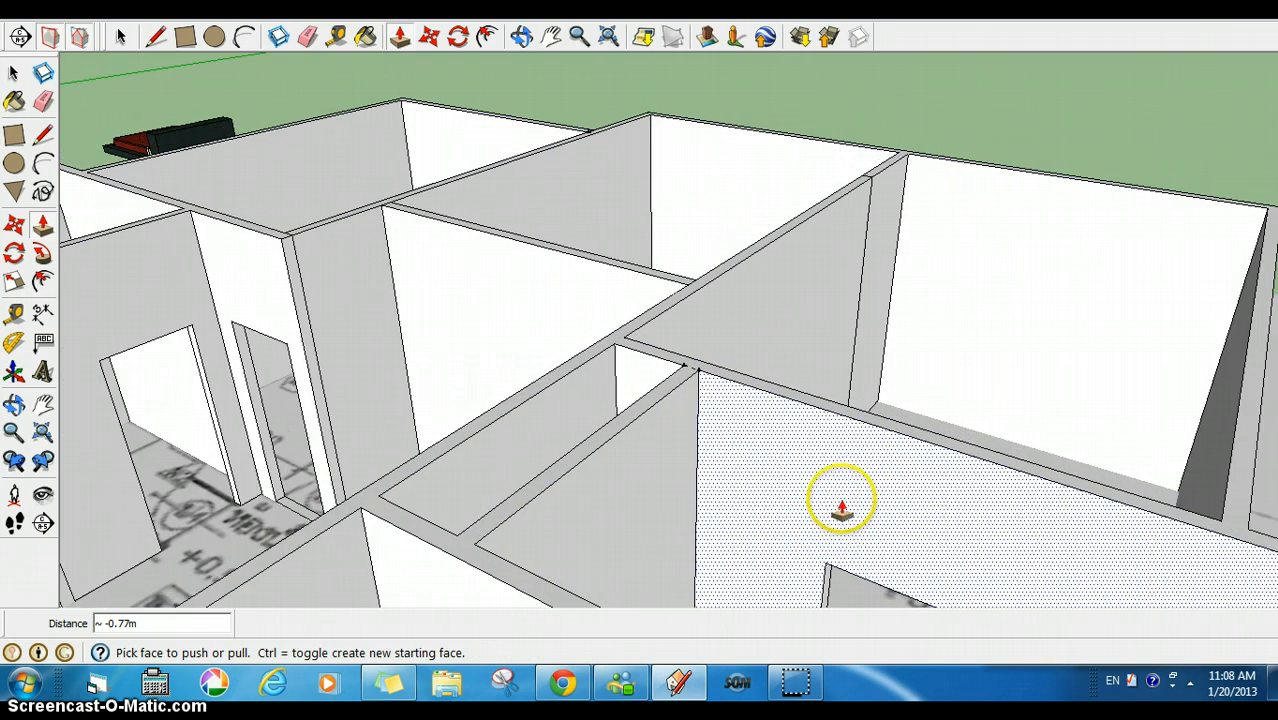
# Measure from the base of the moved partition to the partition line drawn on the bathroom 2 floor plan
pyautogui.click(521, 36)
pyautogui.moveTo(750, 177); pyautogui.dragTo(964, 485)
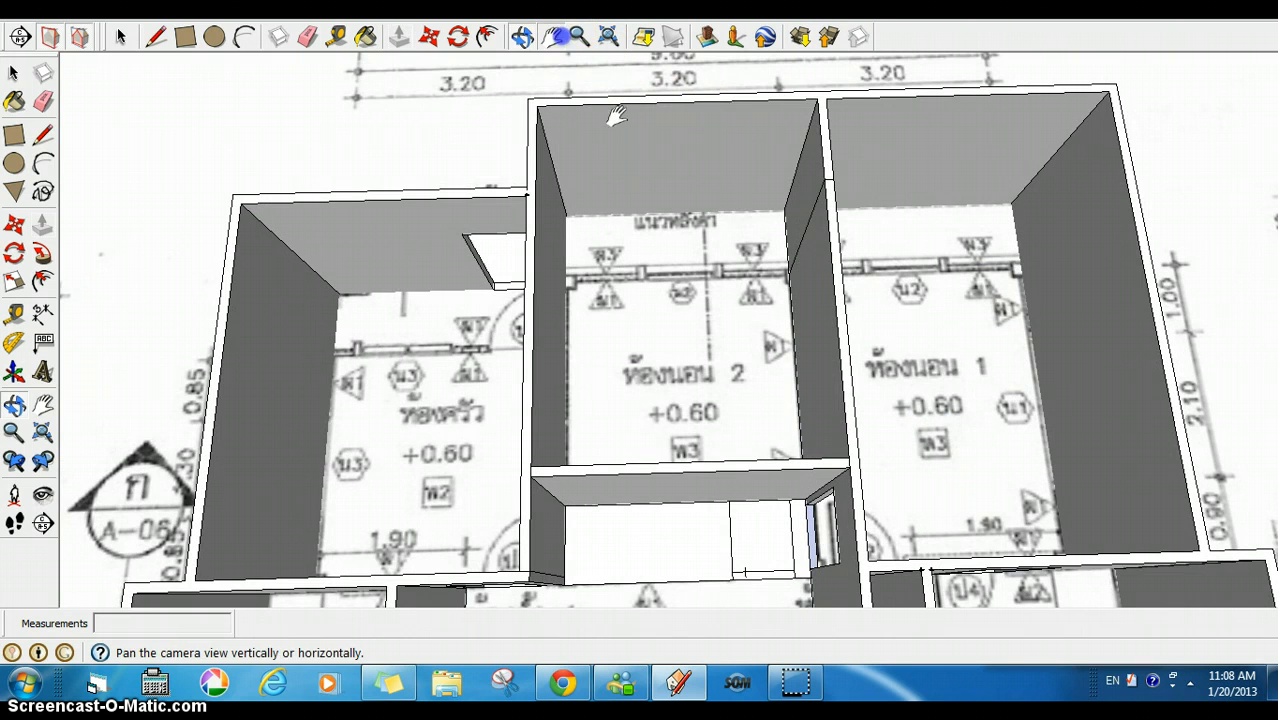
pyautogui.click(552, 36)
pyautogui.moveTo(731, 392)
pyautogui.mouseDown()
pyautogui.moveTo(756, 353)
pyautogui.moveTo(571, 239)
pyautogui.moveTo(541, 152)
pyautogui.moveTo(525, 216)
pyautogui.mouseUp()
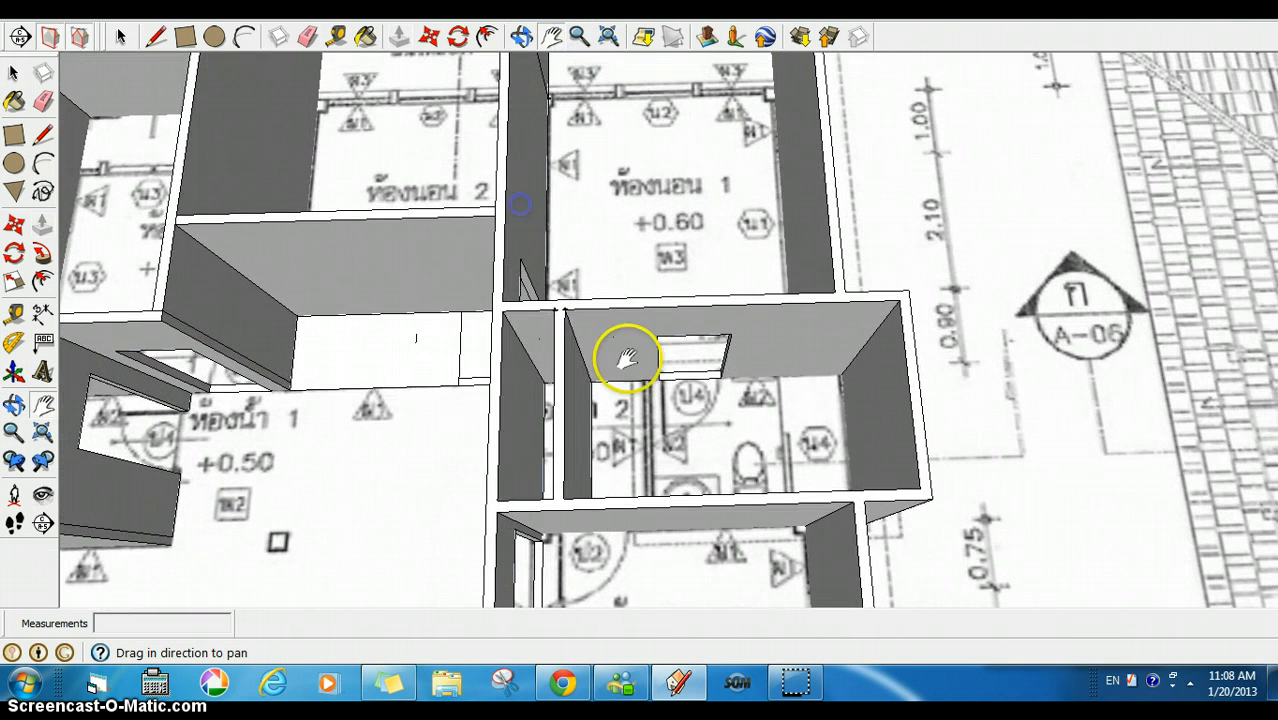
pyautogui.click(337, 37)
pyautogui.click(596, 367)
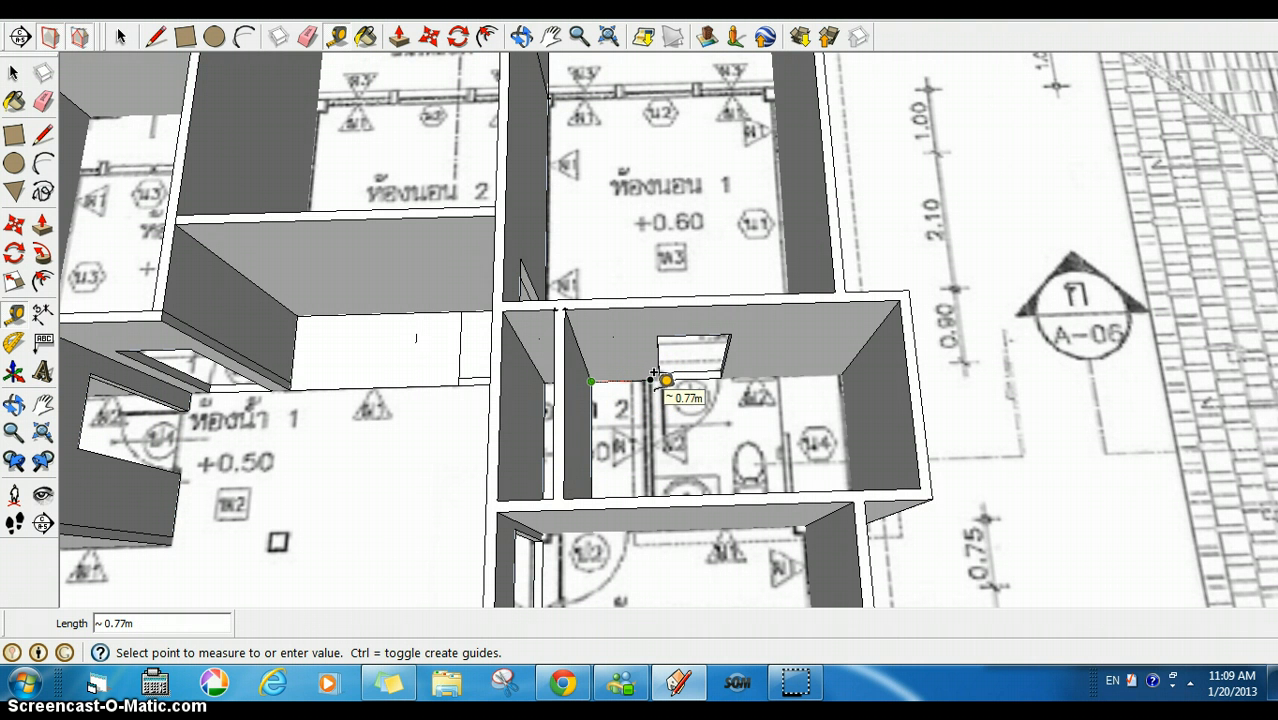
pyautogui.click(812, 447)
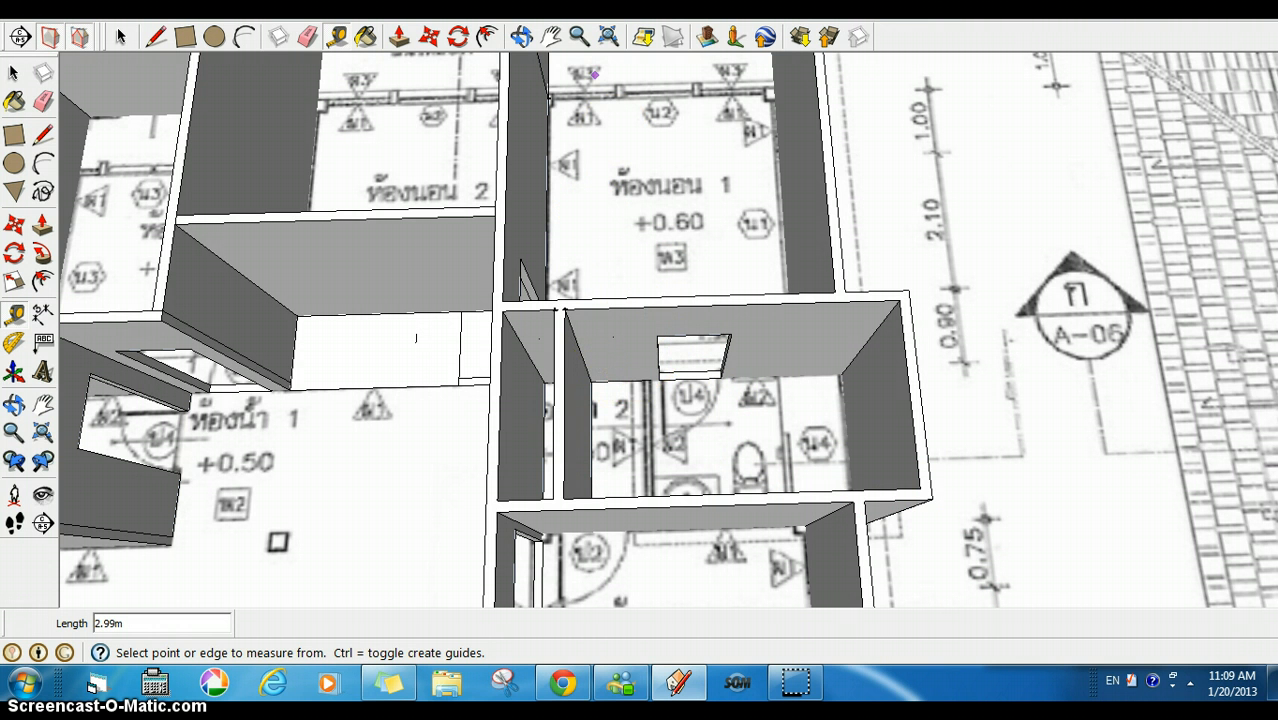
# Push the partition-side jamb of the bathroom 2 door opening back 0.5 m toward the moved partition
pyautogui.click(524, 36)
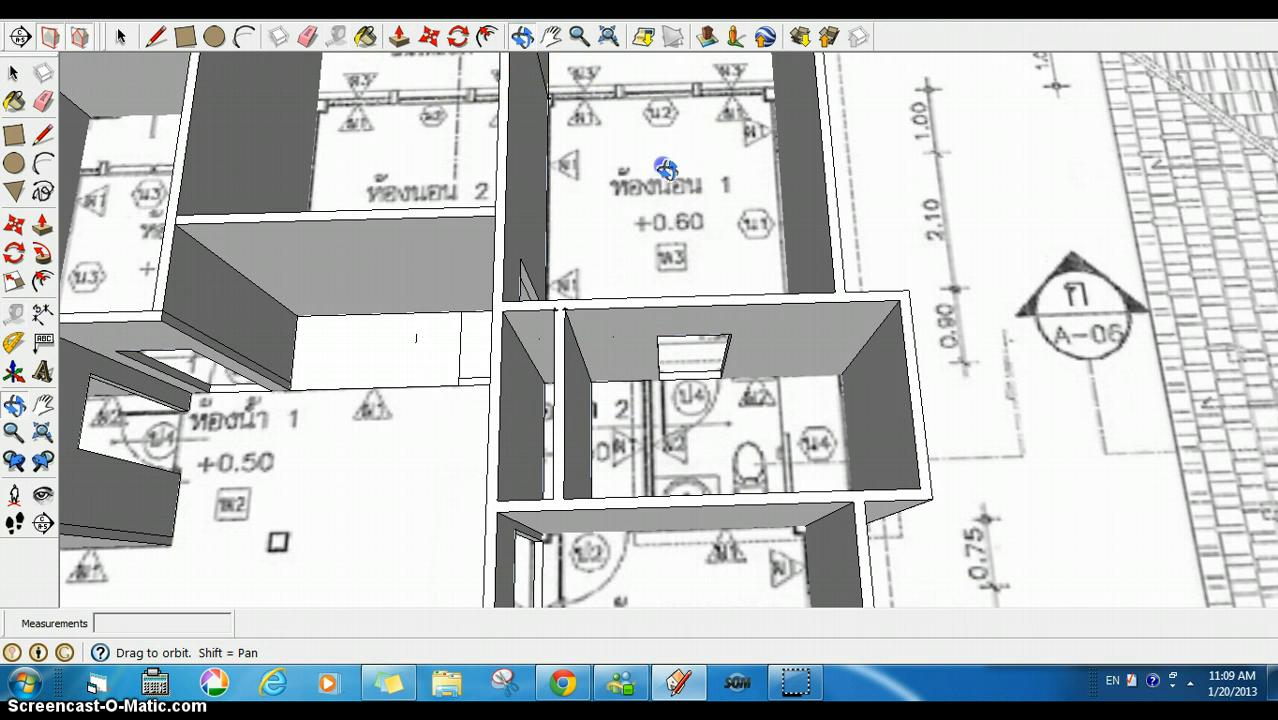
pyautogui.moveTo(665, 170); pyautogui.dragTo(487, 94)
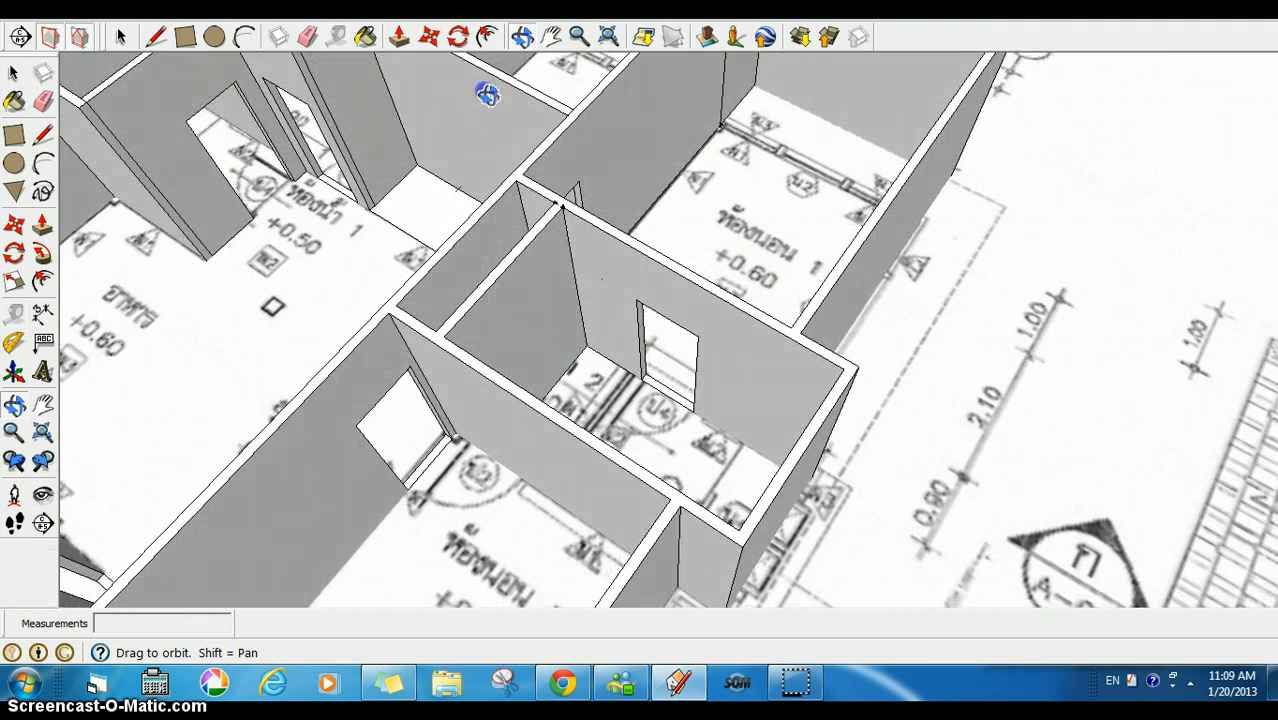
pyautogui.click(400, 38)
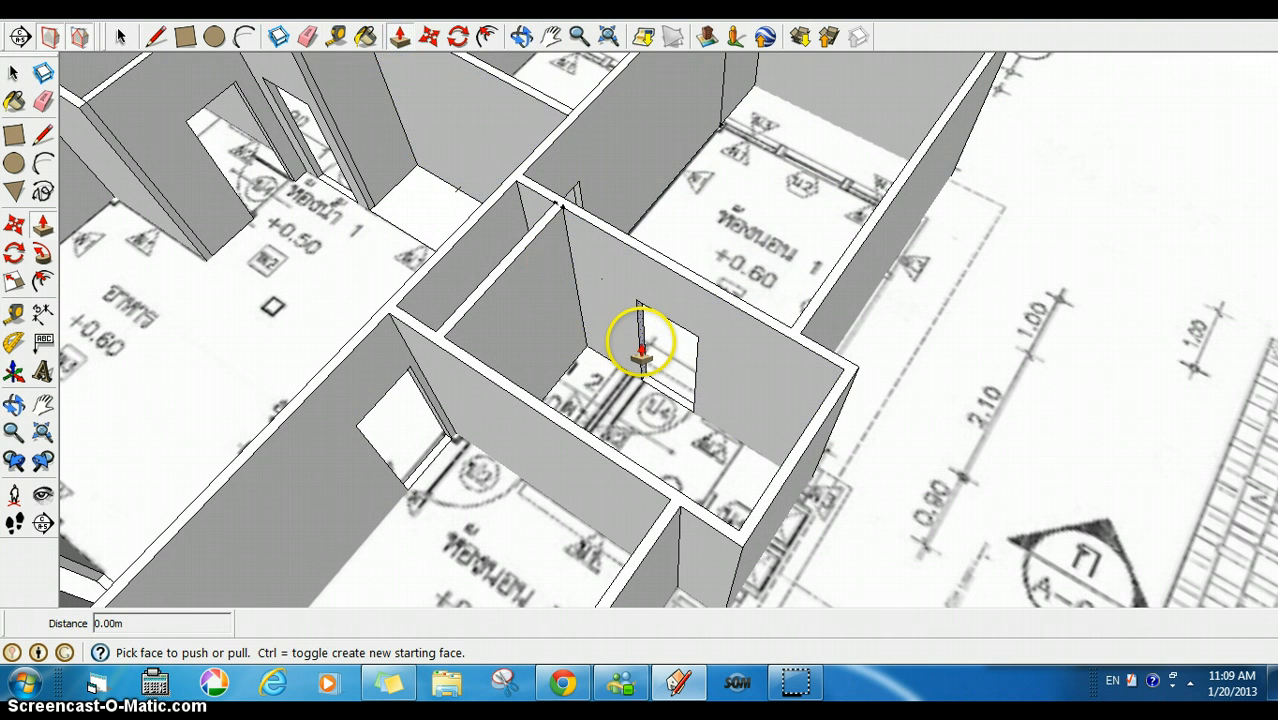
pyautogui.click(641, 348)
pyautogui.click(629, 343)
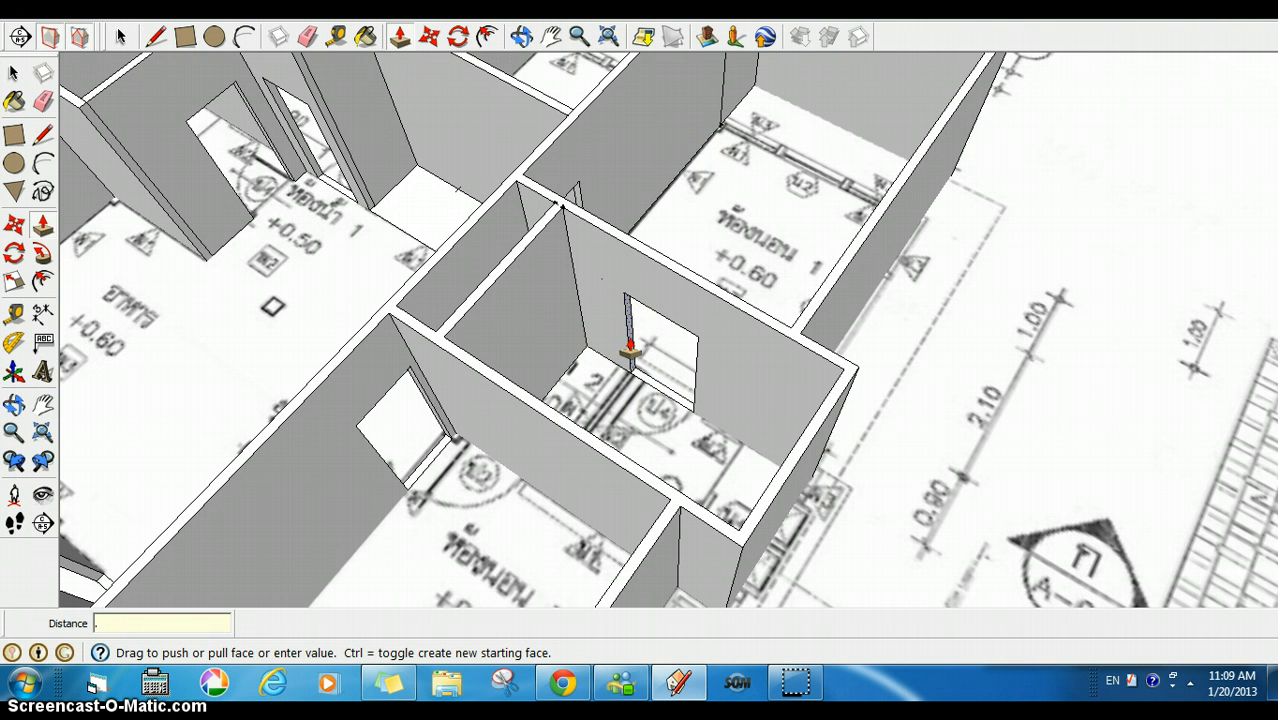
pyautogui.write('.5')
pyautogui.press('Return')
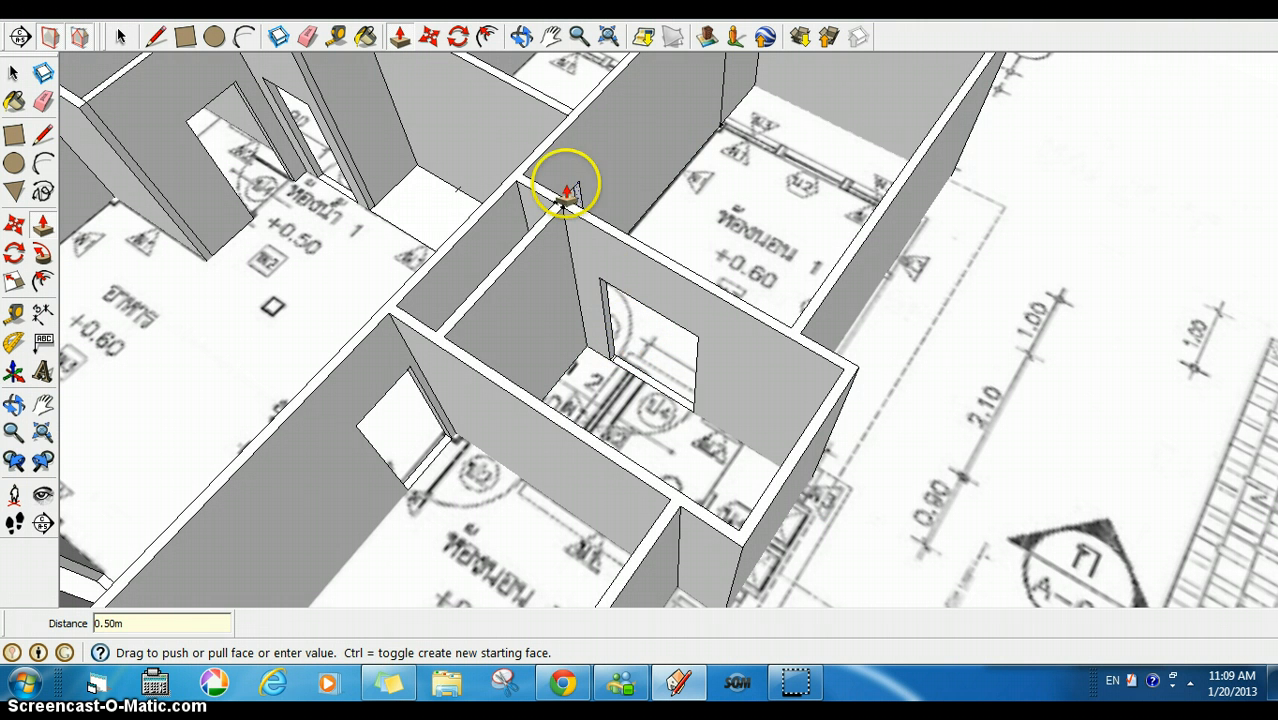
# Pull the opposite jamb of the bathroom 2 door opening 0.5 m inward toward the partition
pyautogui.click(521, 36)
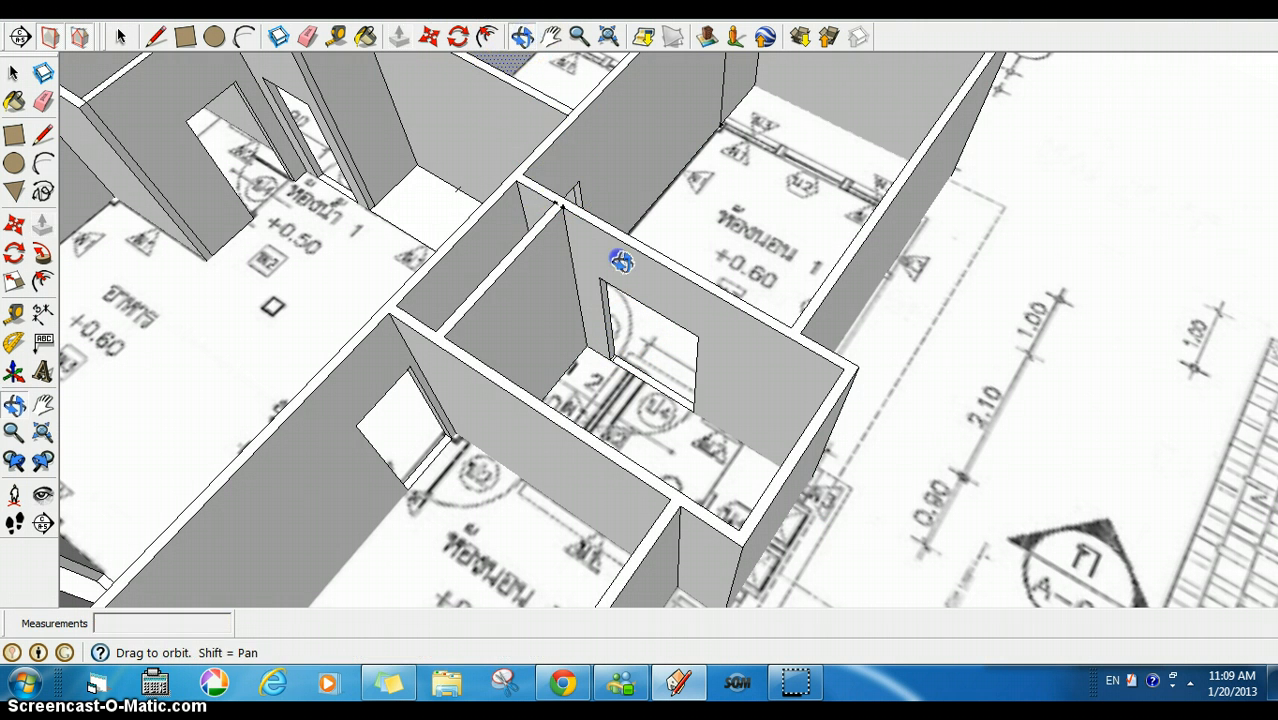
pyautogui.moveTo(621, 261); pyautogui.dragTo(907, 245)
pyautogui.moveTo(830, 297); pyautogui.dragTo(843, 244)
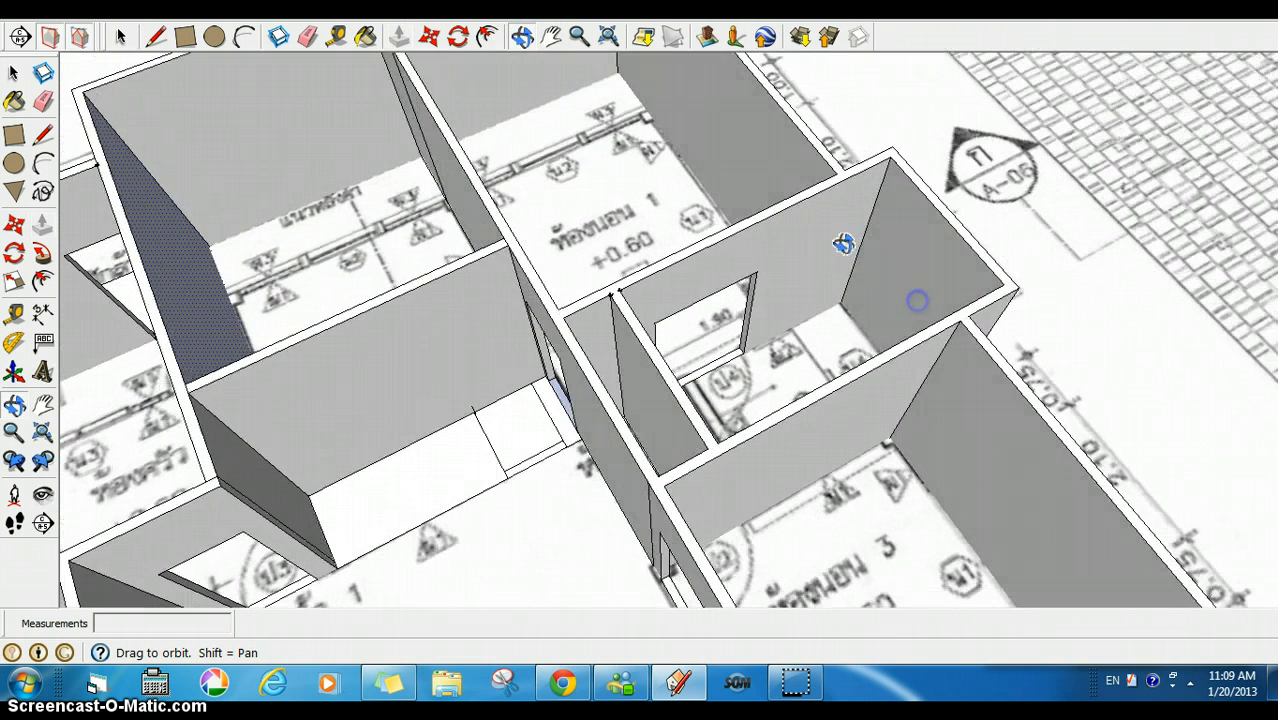
pyautogui.click(398, 36)
pyautogui.doubleClick(740, 302)
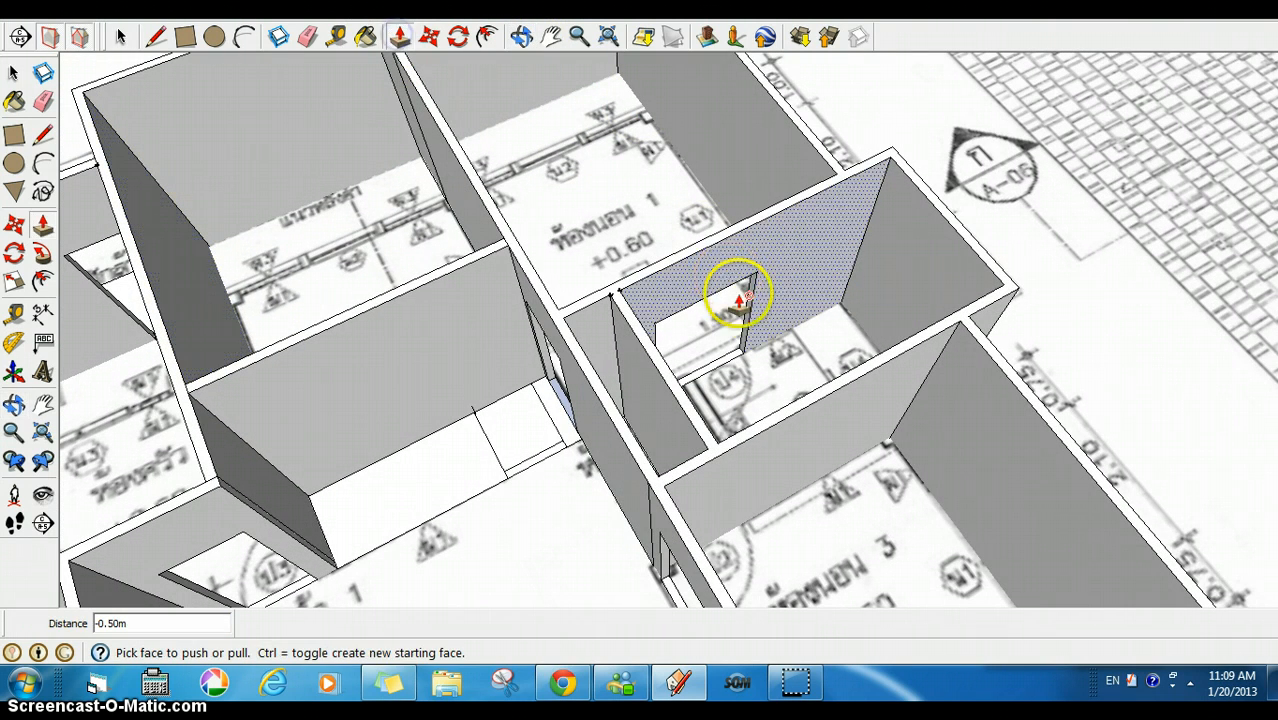
pyautogui.click(748, 305)
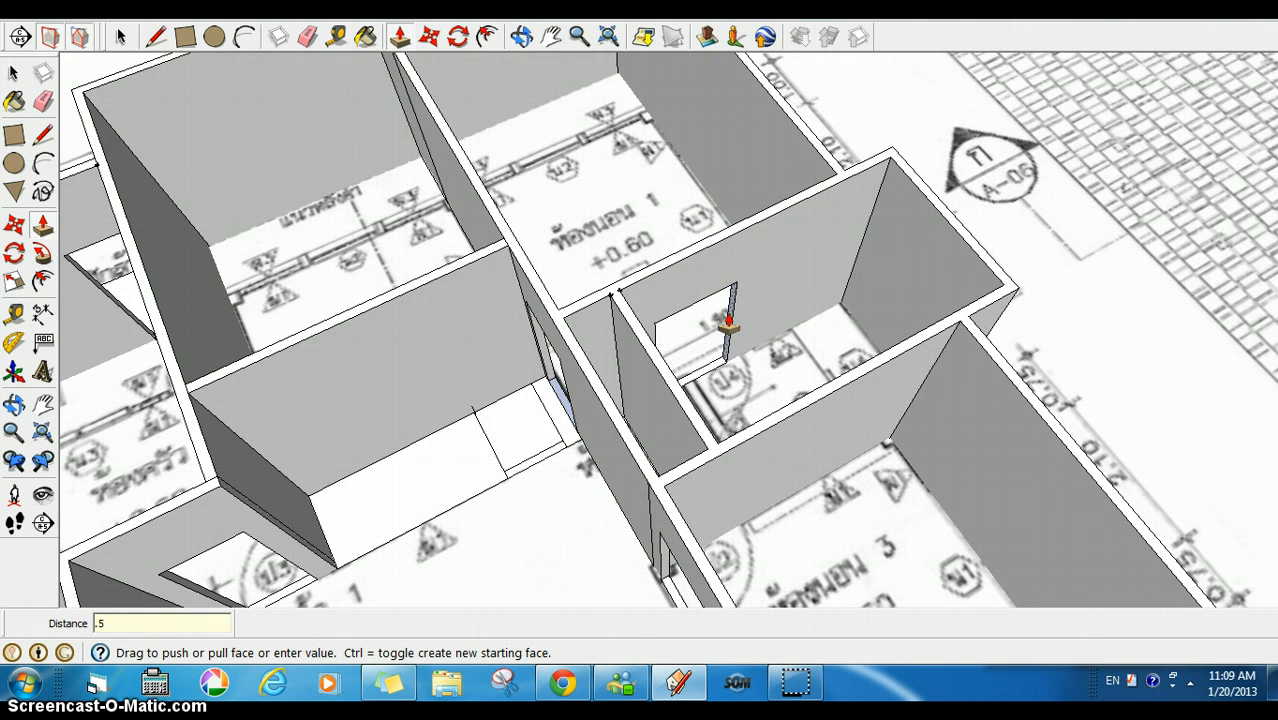
pyautogui.press('Return')
pyautogui.click(622, 194)
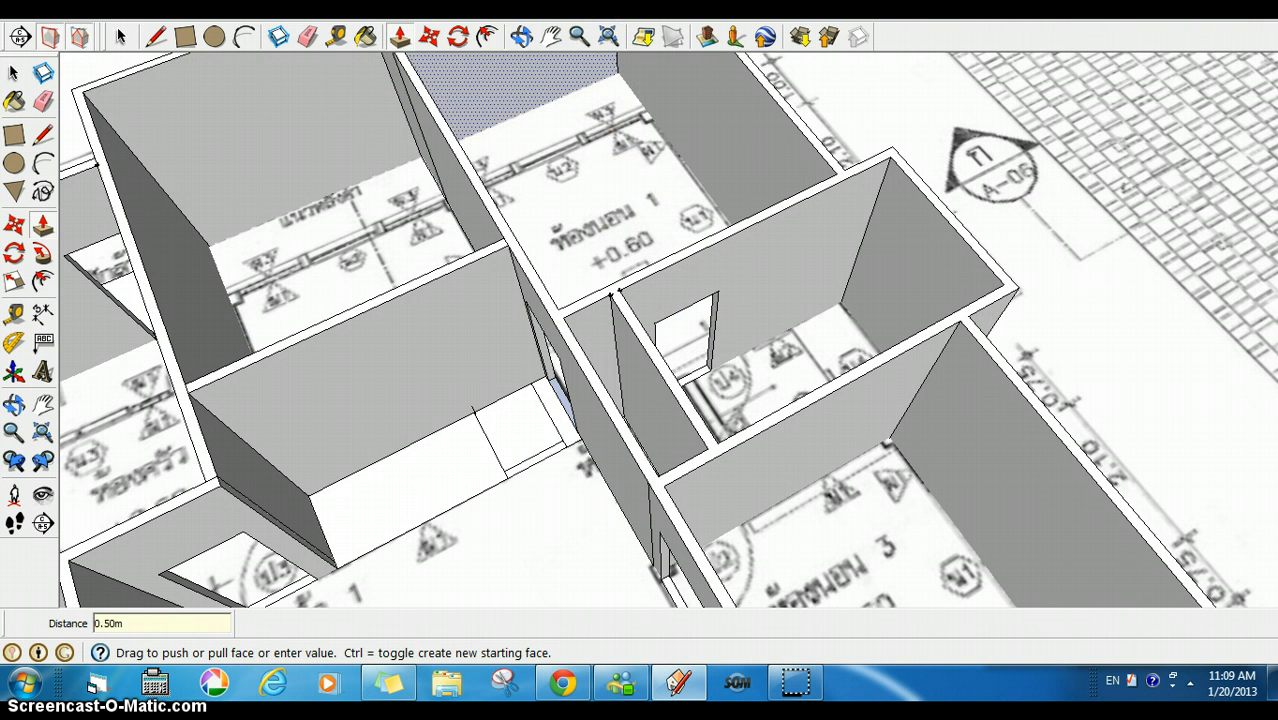
# Try to draw a door rectangle on the bedroom 2 wall from the floor panel's corner, undoing the first one and entering .2,.8 for the second
pyautogui.click(520, 36)
pyautogui.moveTo(736, 214); pyautogui.dragTo(652, 432)
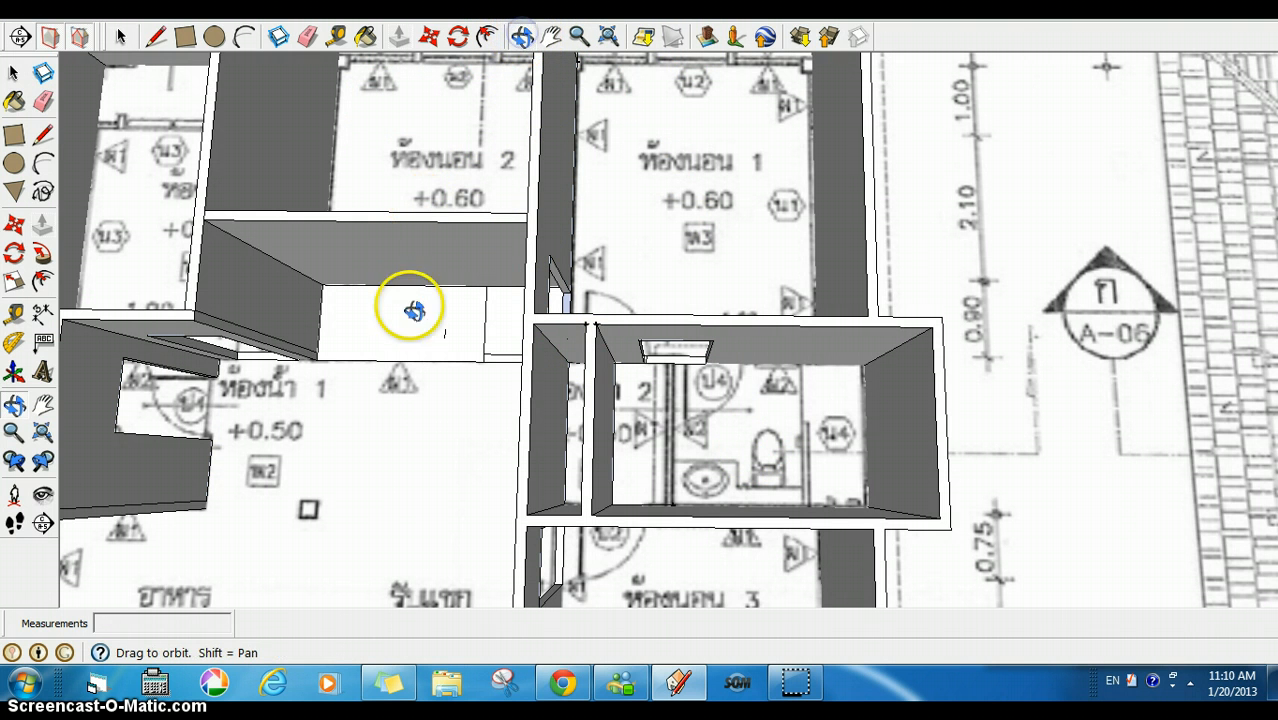
pyautogui.moveTo(416, 293); pyautogui.dragTo(531, 137)
pyautogui.moveTo(481, 102); pyautogui.dragTo(519, 132)
pyautogui.click(186, 36)
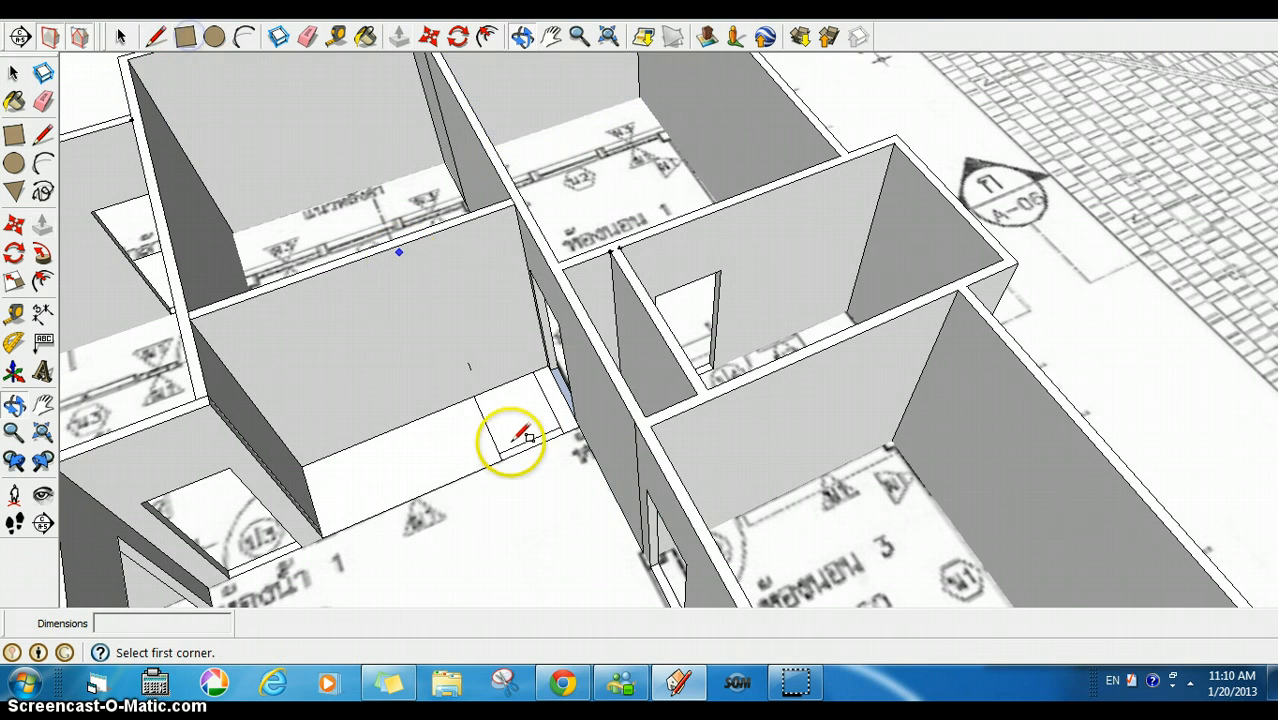
pyautogui.click(474, 396)
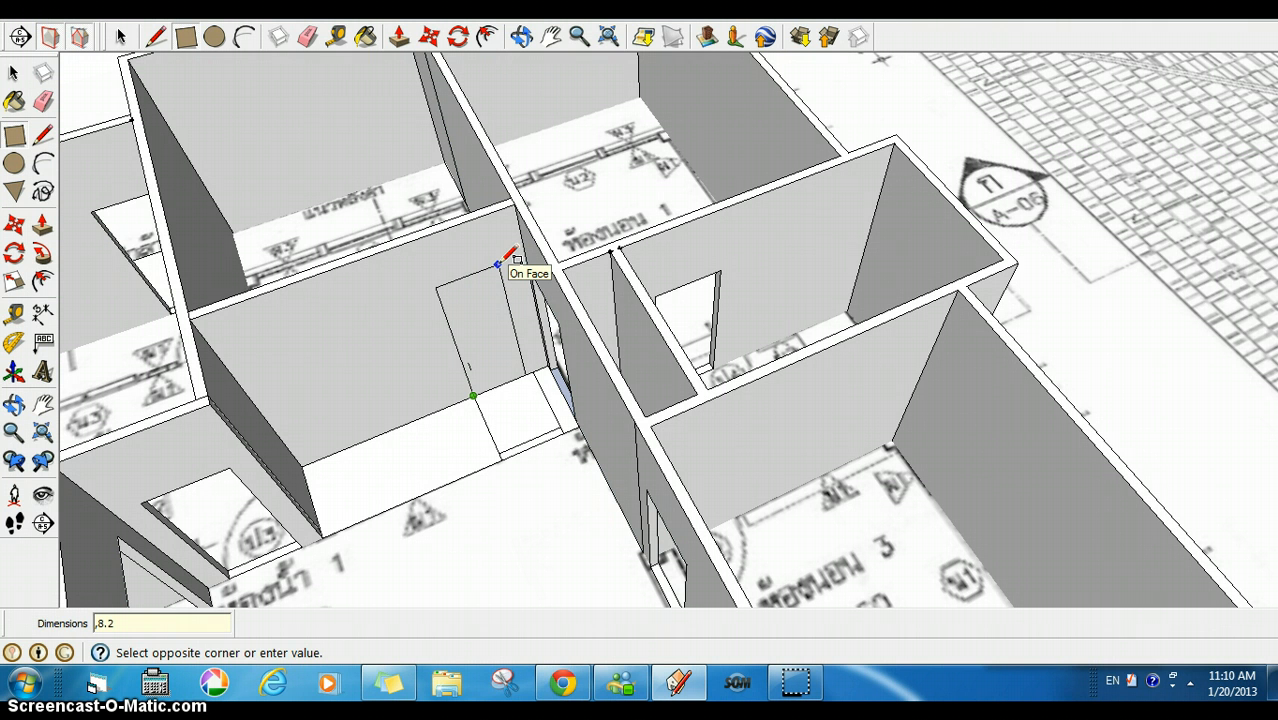
pyautogui.click(497, 264)
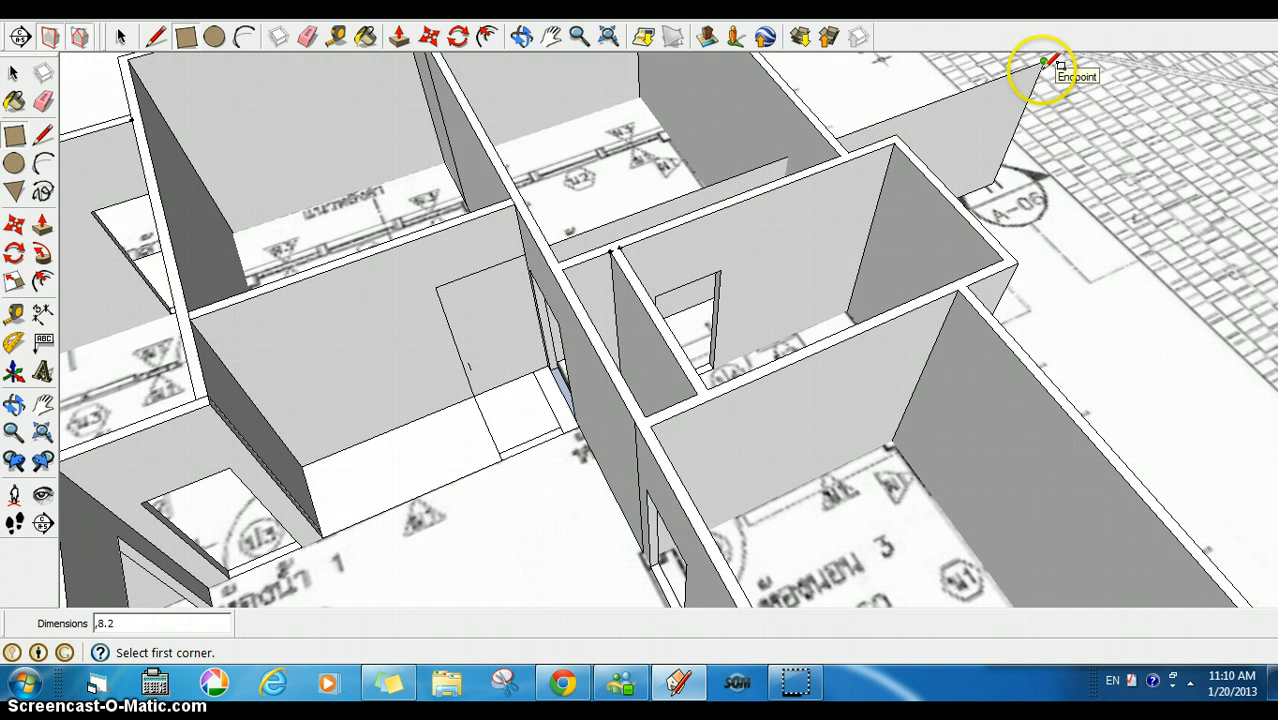
pyautogui.hotkey('ctrl', 'z')
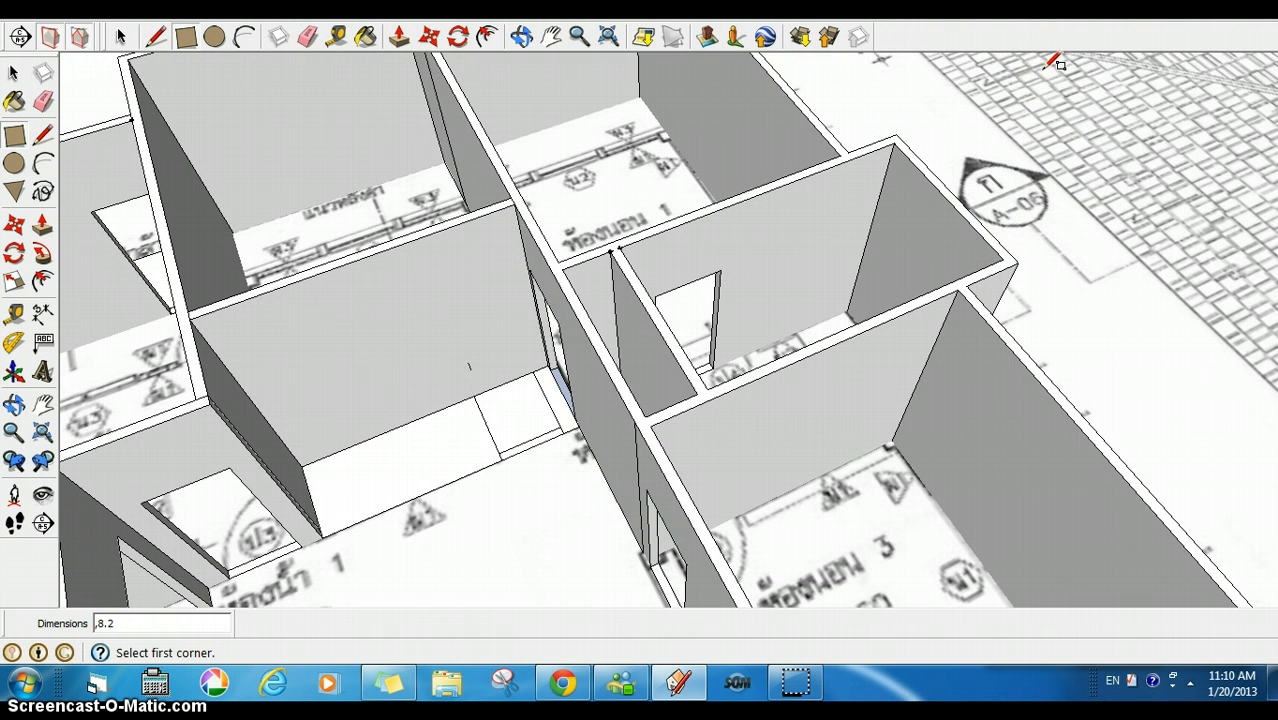
pyautogui.click(474, 395)
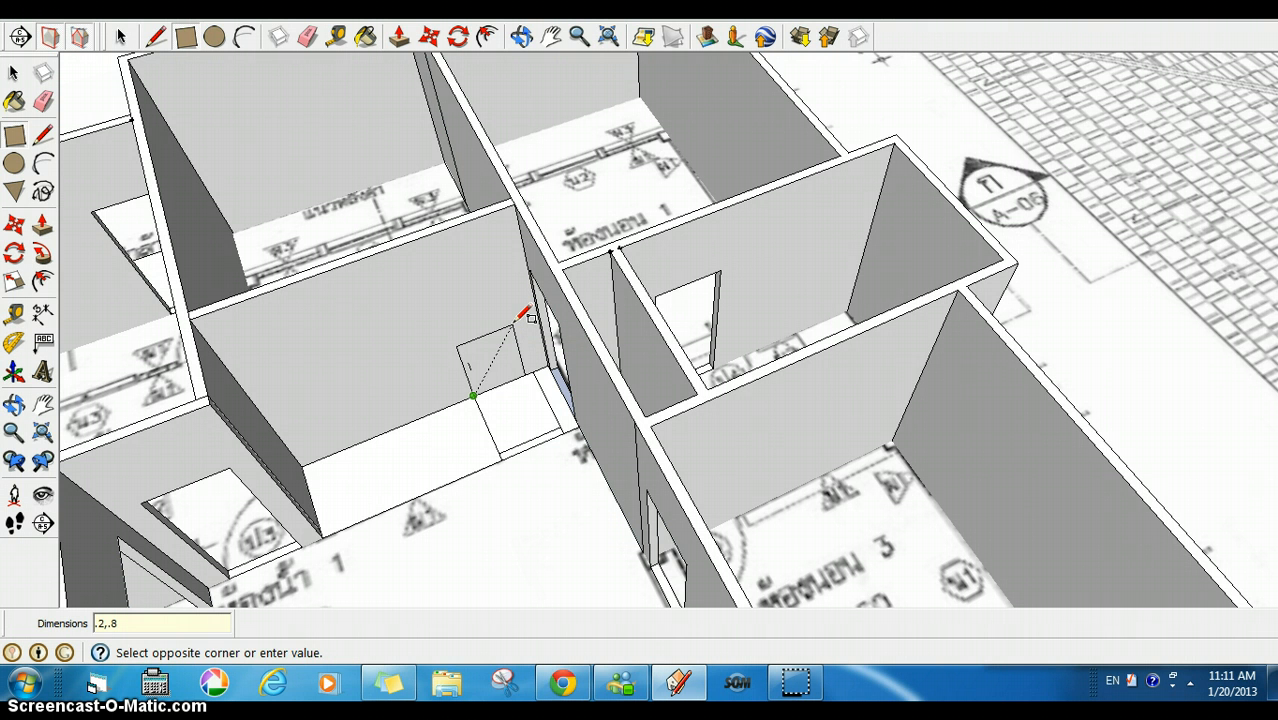
pyautogui.press('Return')
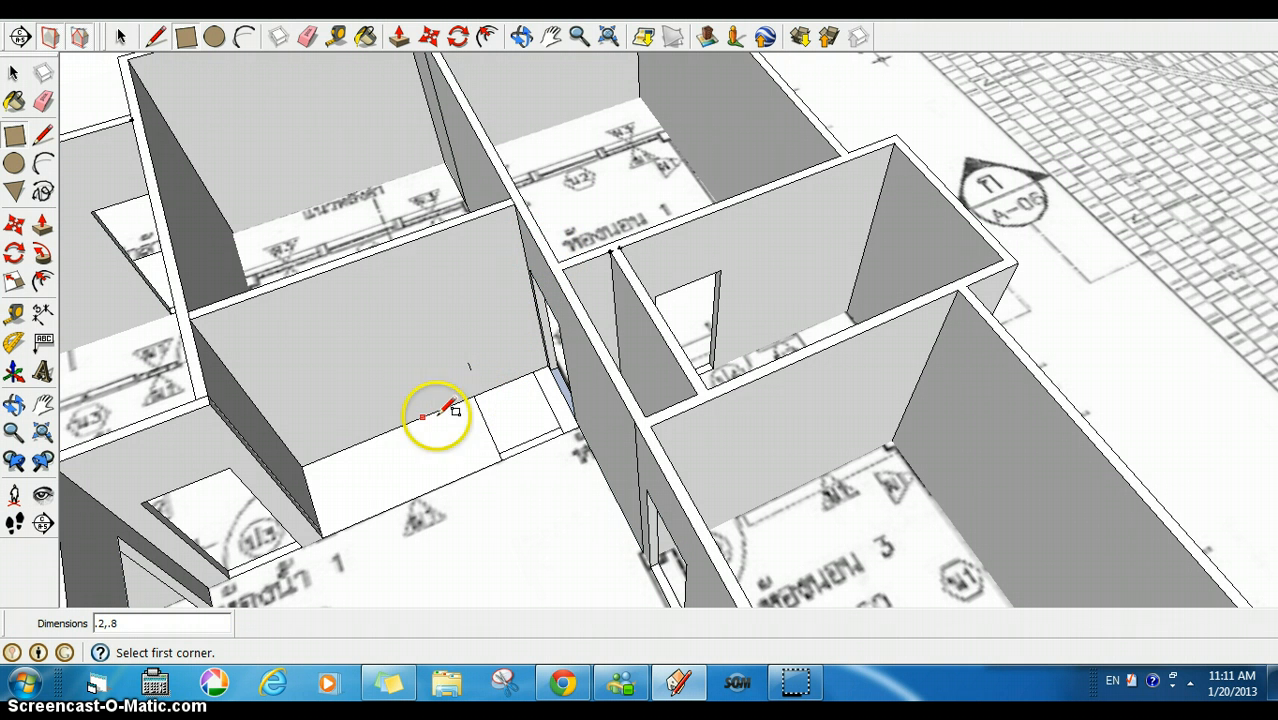
# Erase the border edges of the leftover floor faces at the foot of the bedroom 2 wall
pyautogui.click(307, 38)
pyautogui.click(483, 473)
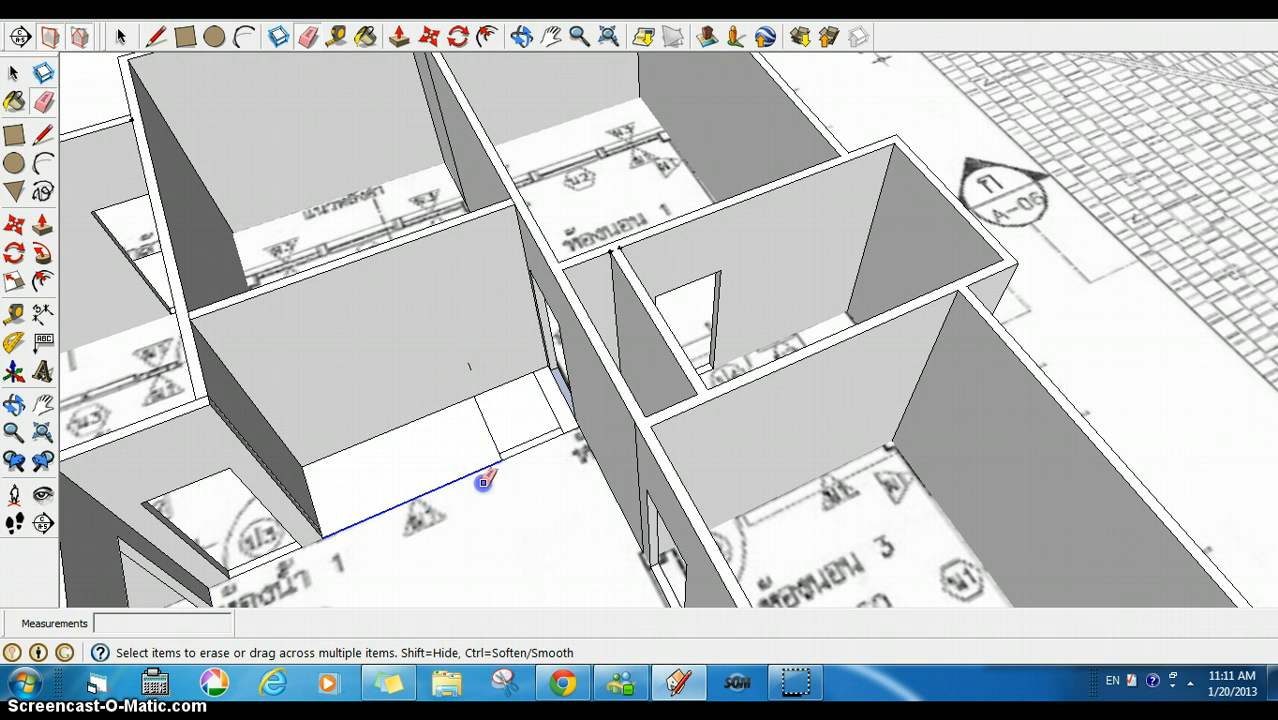
pyautogui.click(531, 423)
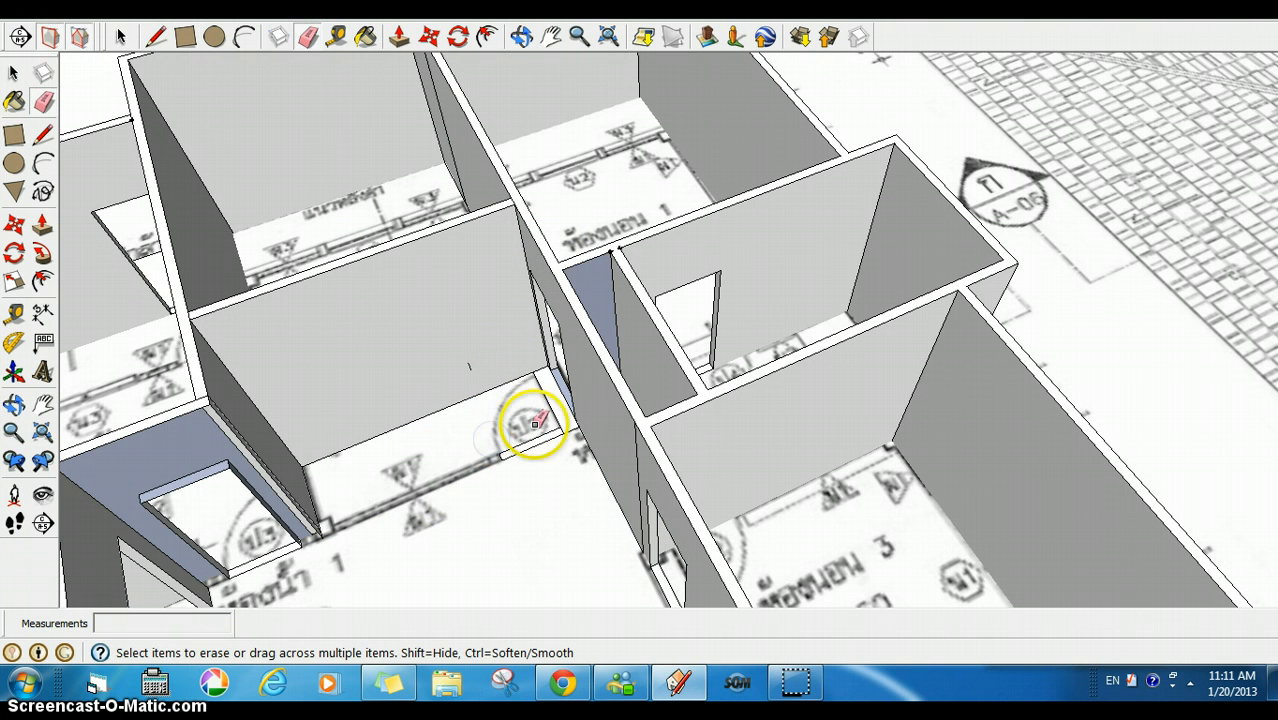
pyautogui.click(557, 407)
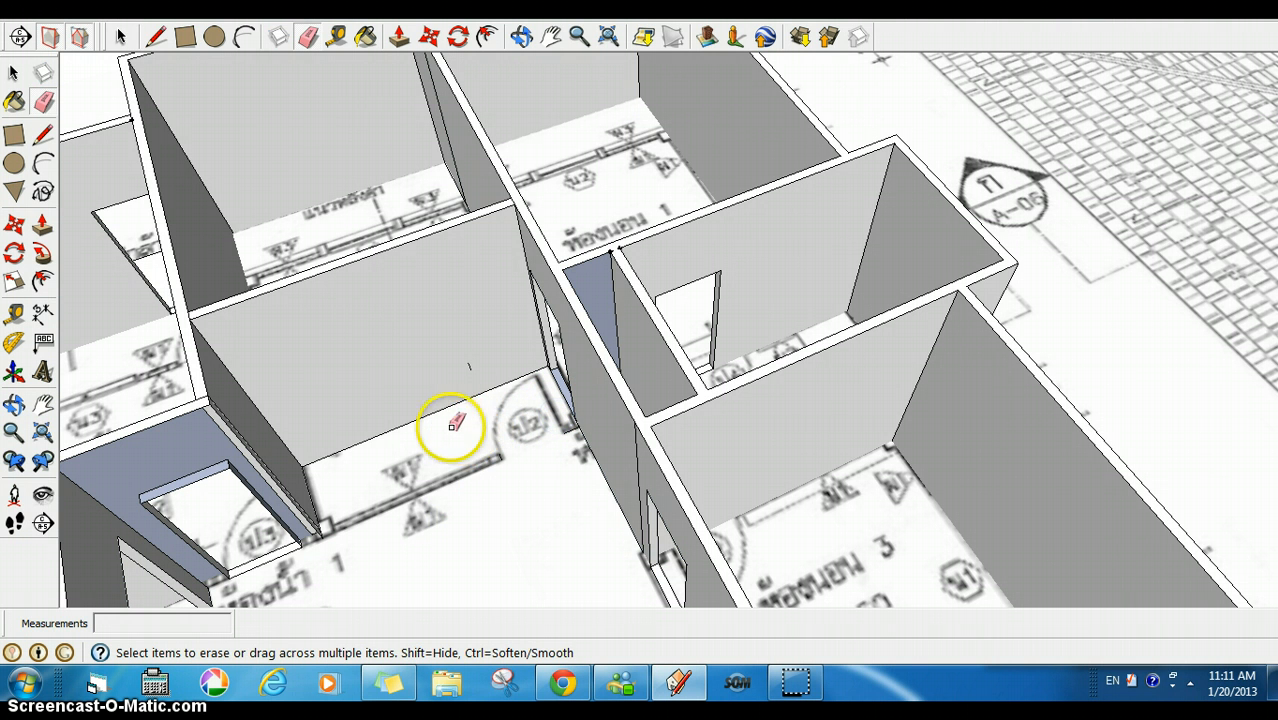
# Draw a door rectangle about 0.83 m by 2.02 m at the foot of the bedroom 2 wall, near the corner doorway
pyautogui.click(120, 37)
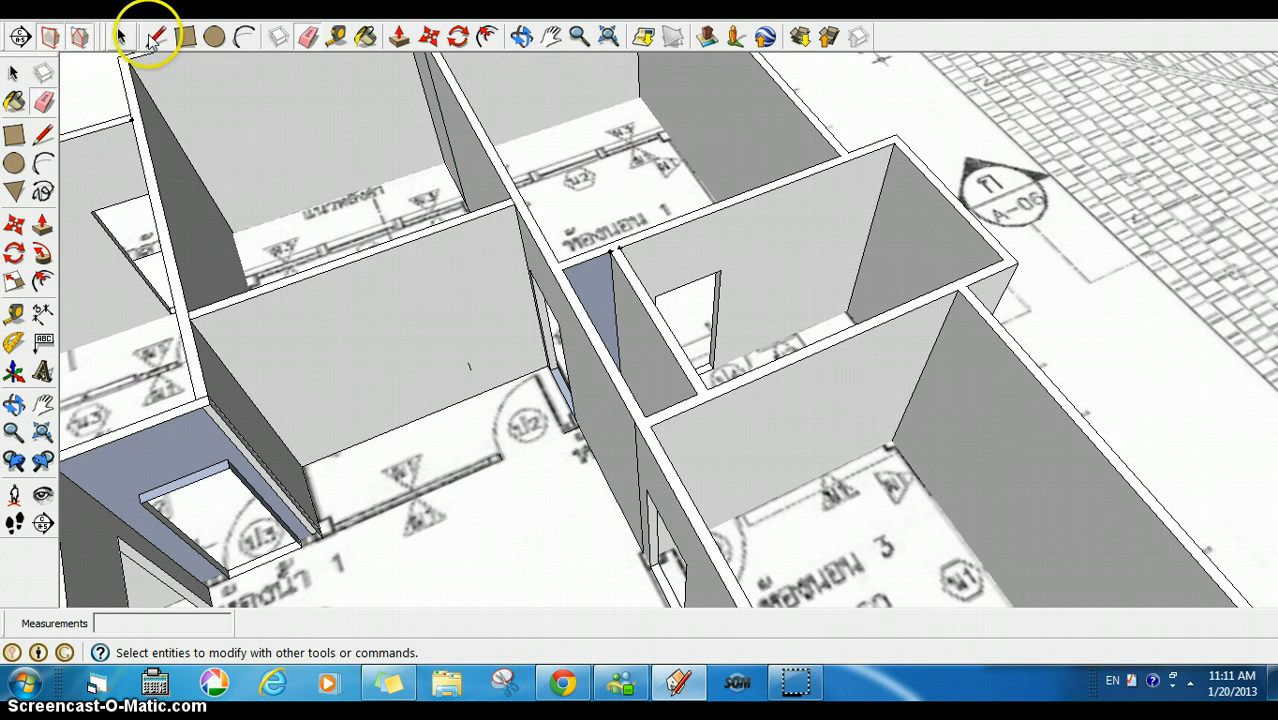
pyautogui.click(157, 37)
pyautogui.click(185, 37)
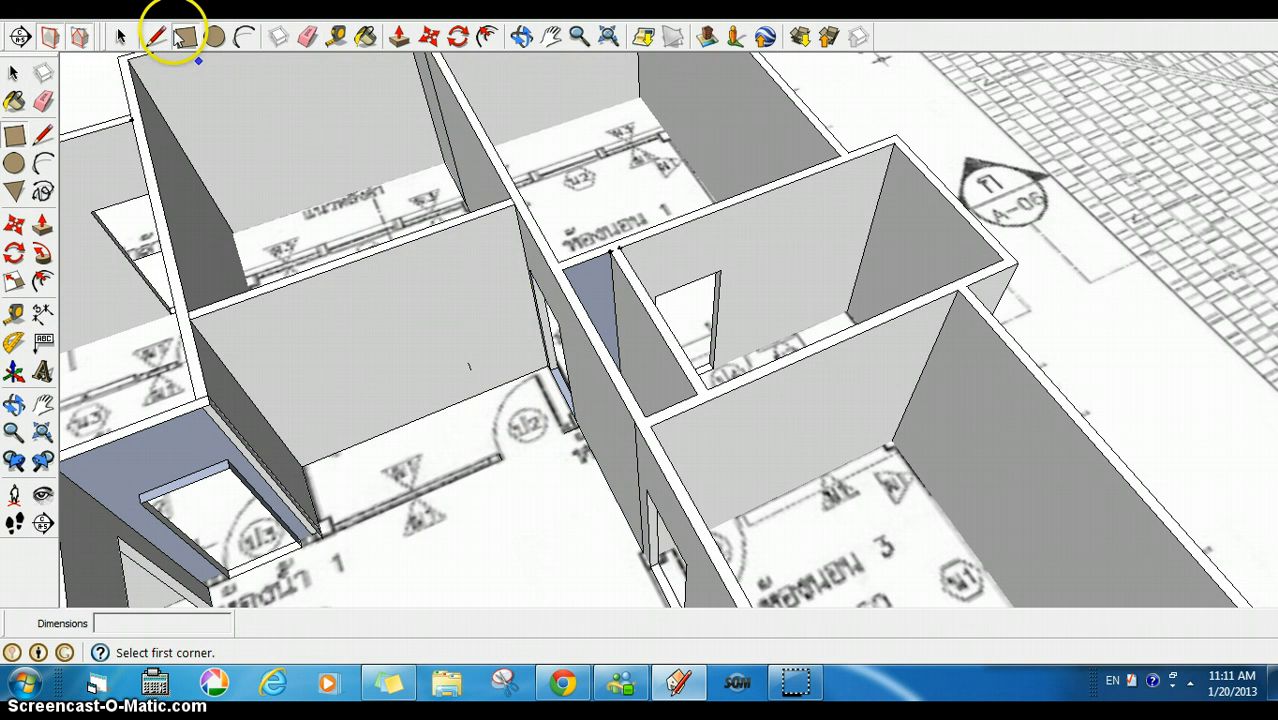
pyautogui.click(531, 372)
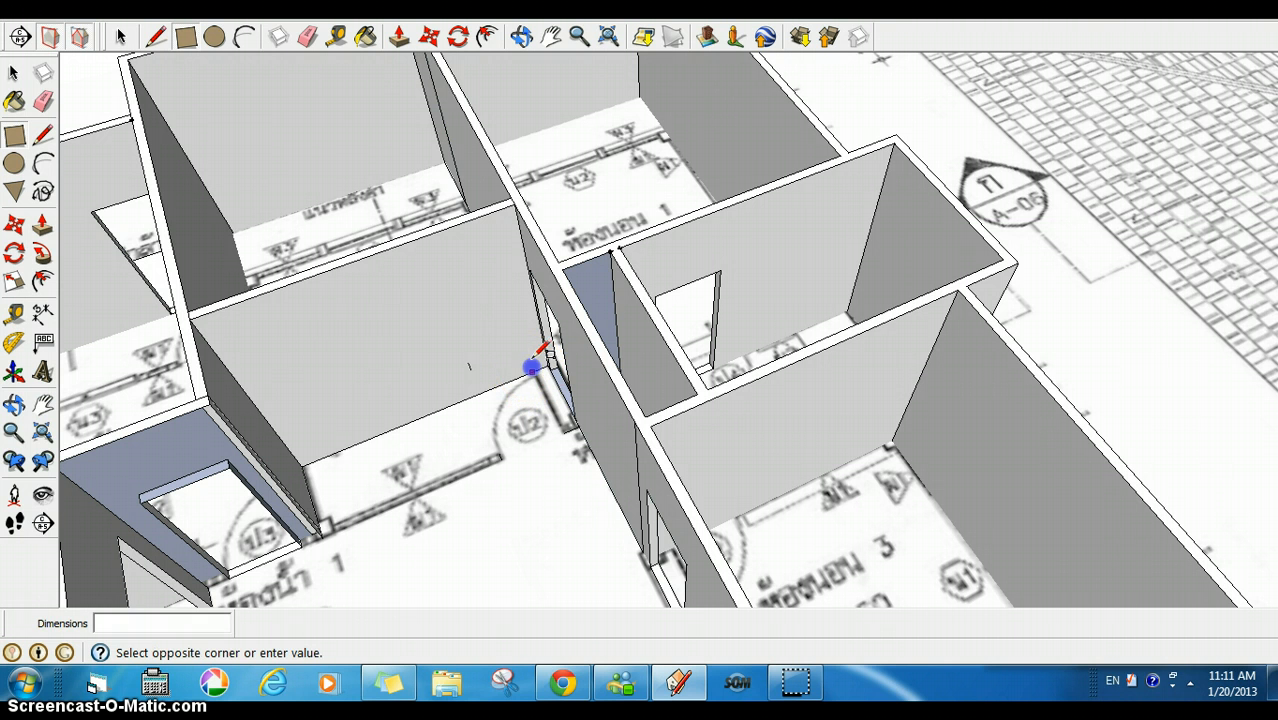
pyautogui.click(436, 299)
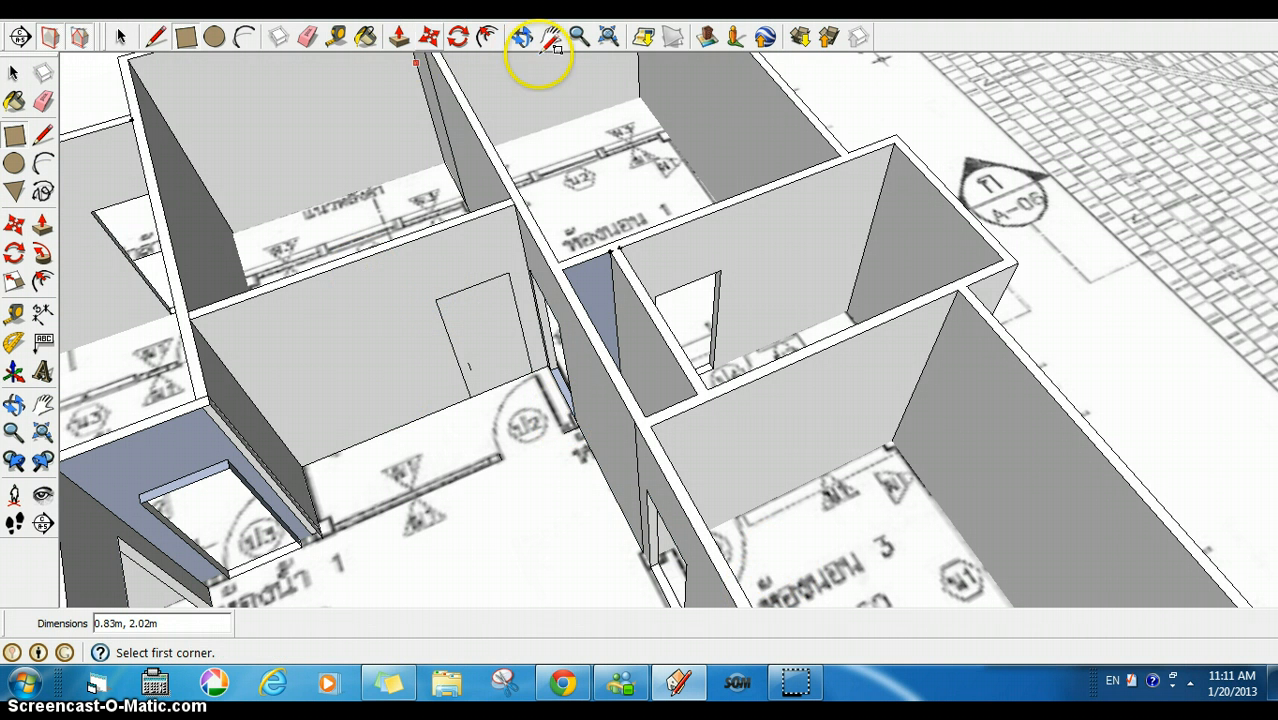
# Try to push the new door rectangle about 1.01 m into the bedroom 2 wall, and undo the push
pyautogui.click(399, 36)
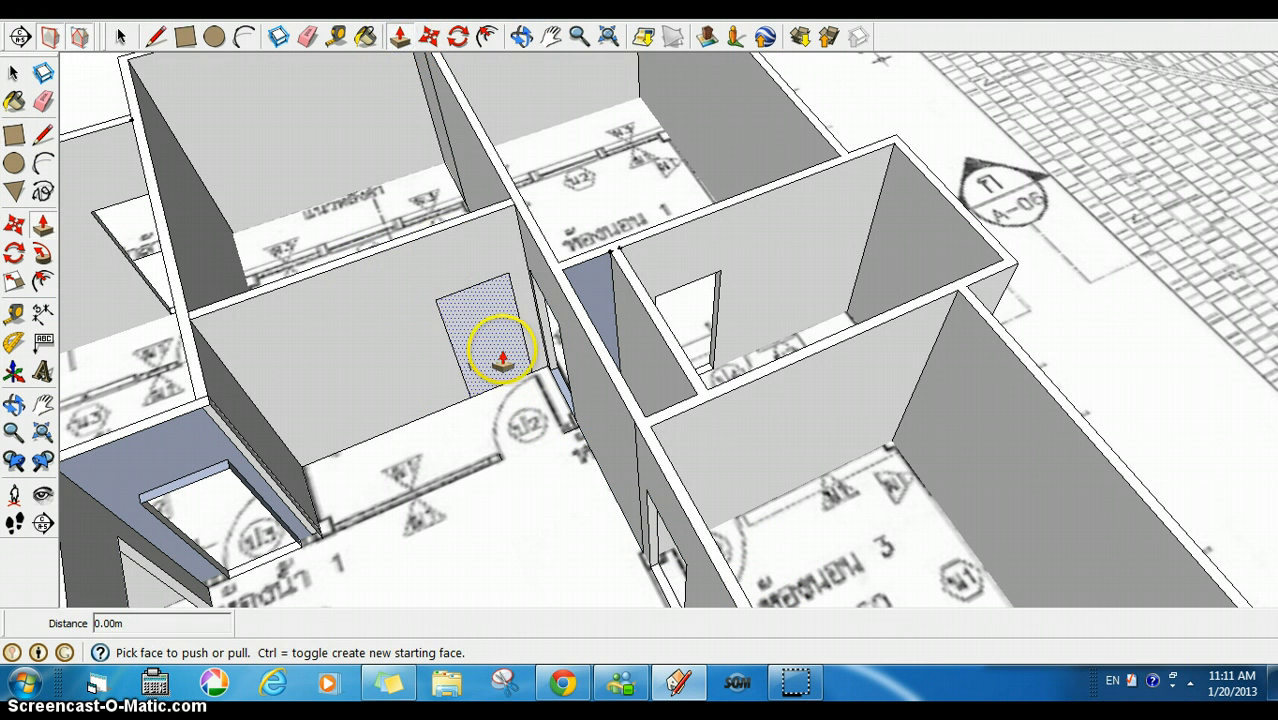
pyautogui.moveTo(501, 357); pyautogui.dragTo(493, 342)
pyautogui.click(475, 318)
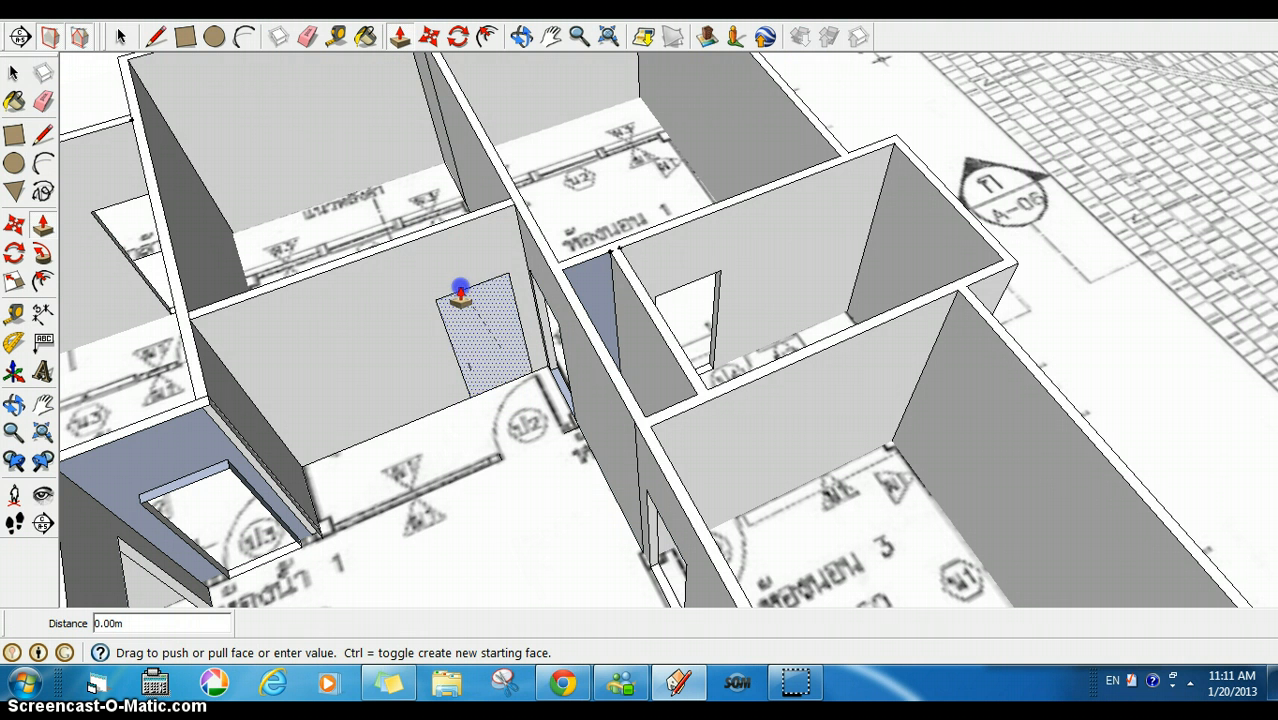
pyautogui.click(463, 296)
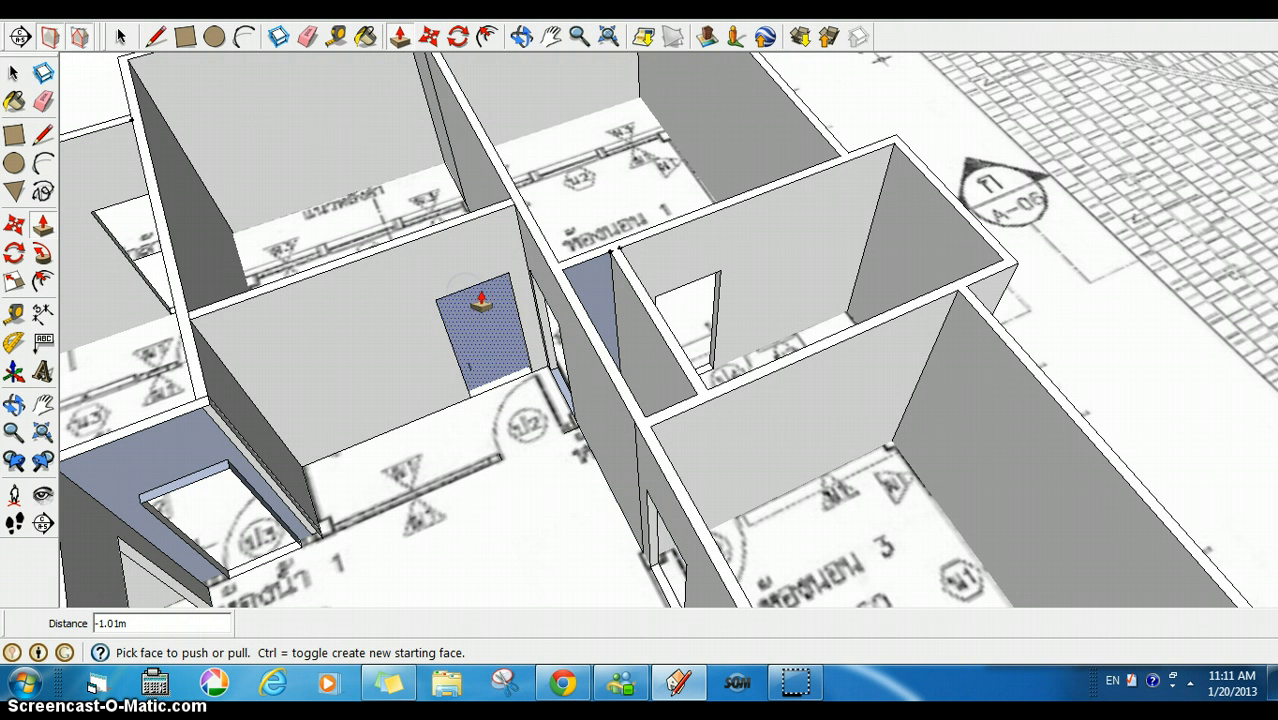
pyautogui.click(522, 36)
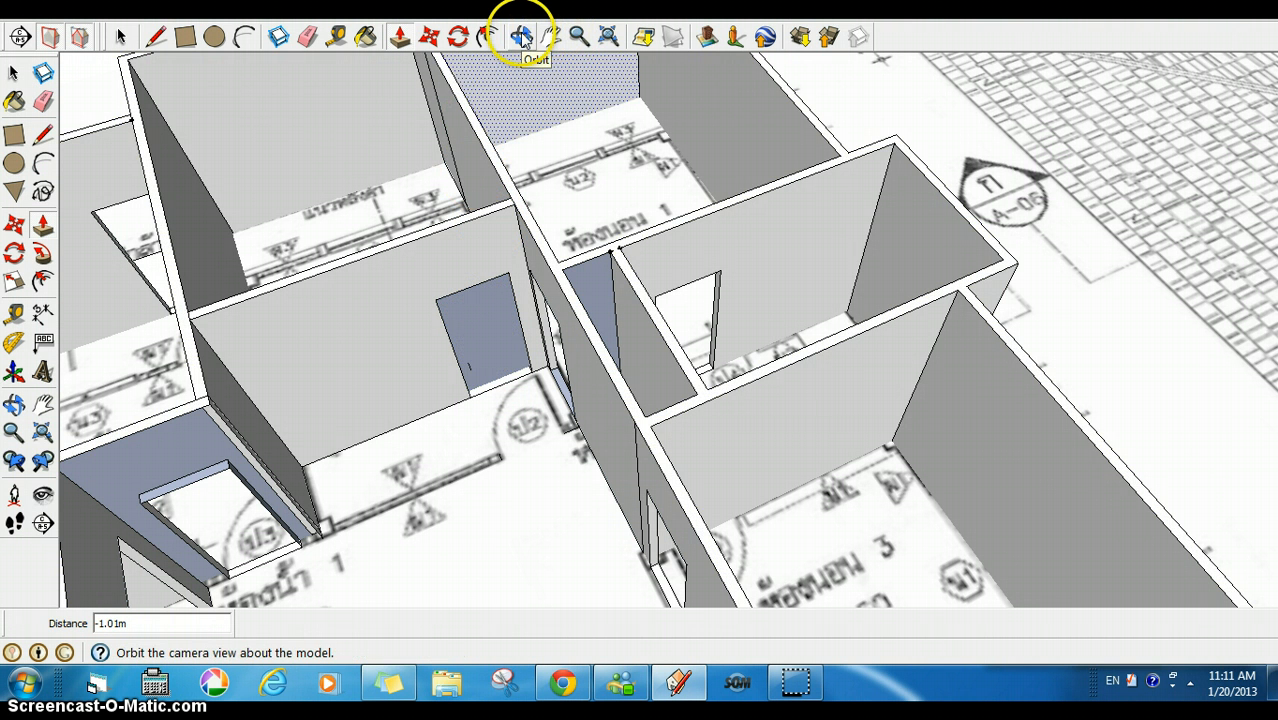
pyautogui.moveTo(528, 214); pyautogui.dragTo(565, 165)
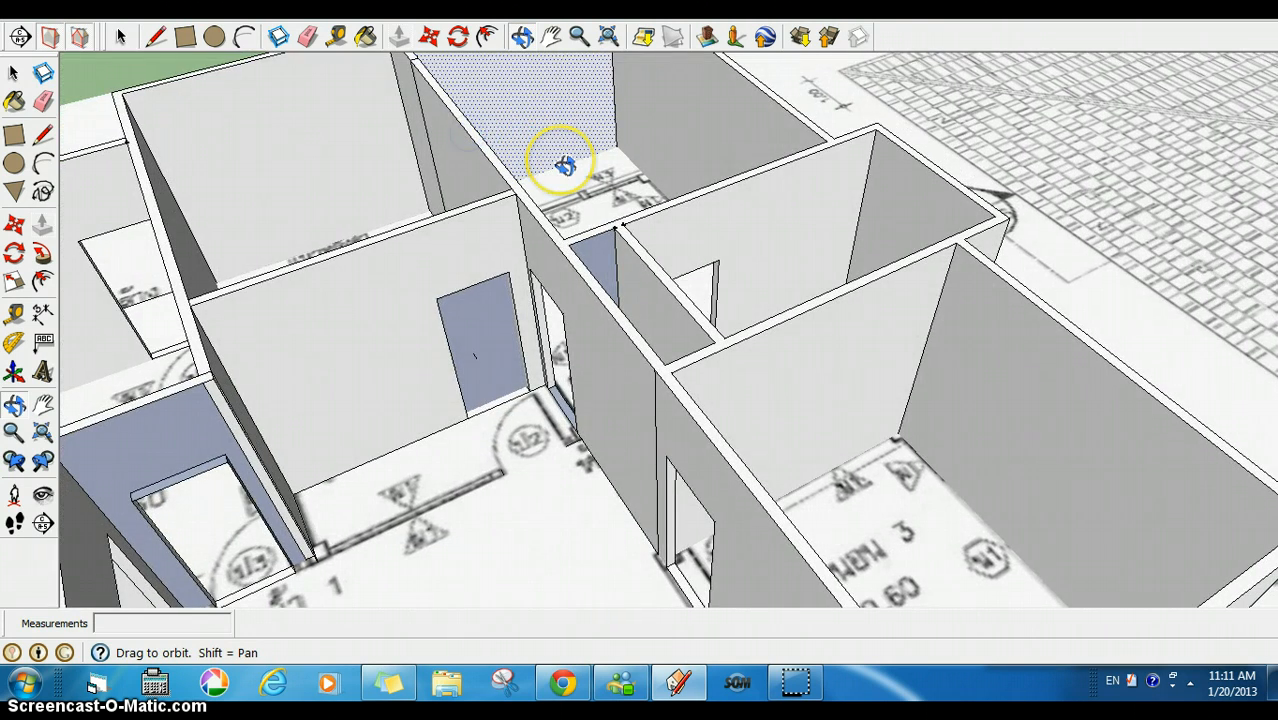
pyautogui.hotkey('ctrl', 'z')
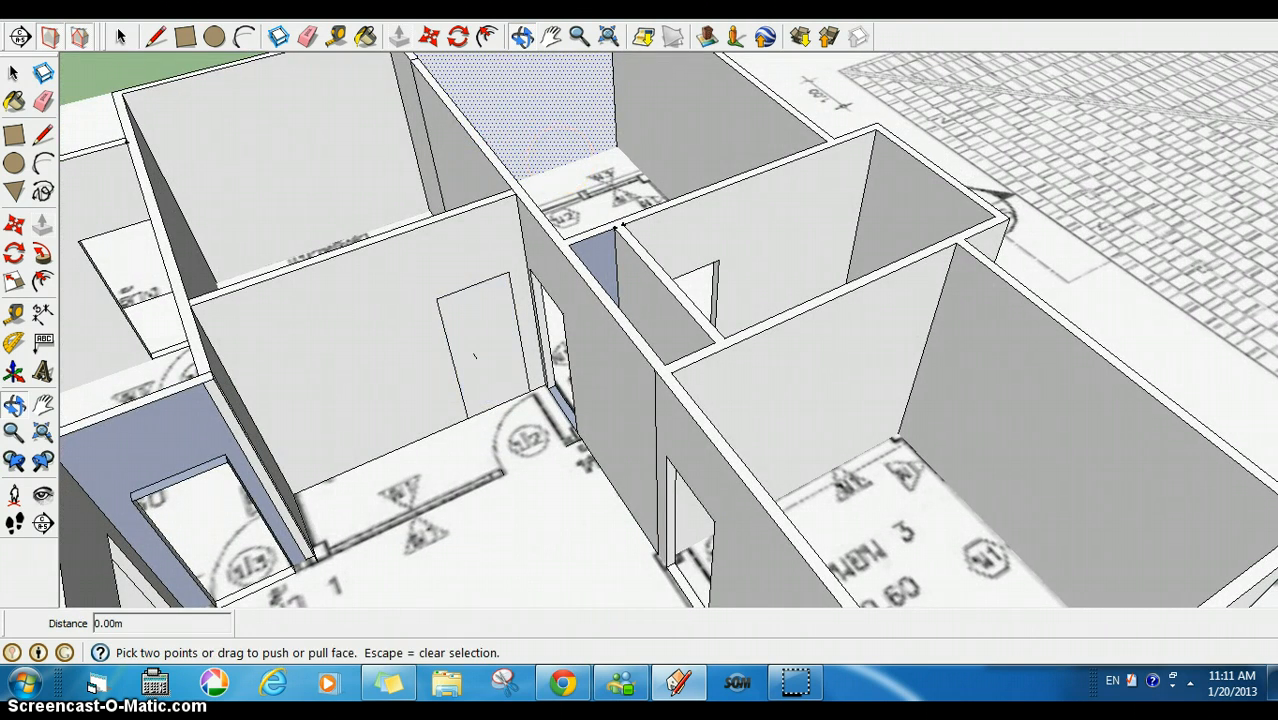
pyautogui.click(399, 37)
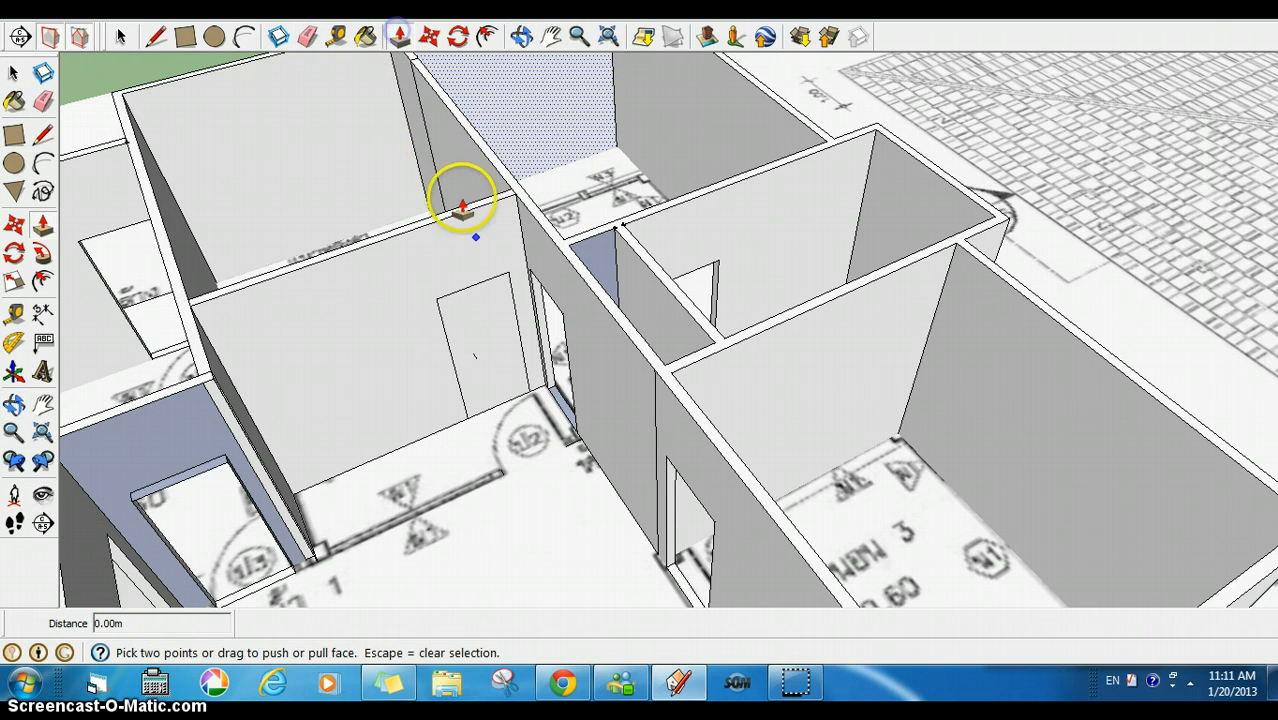
pyautogui.click(493, 375)
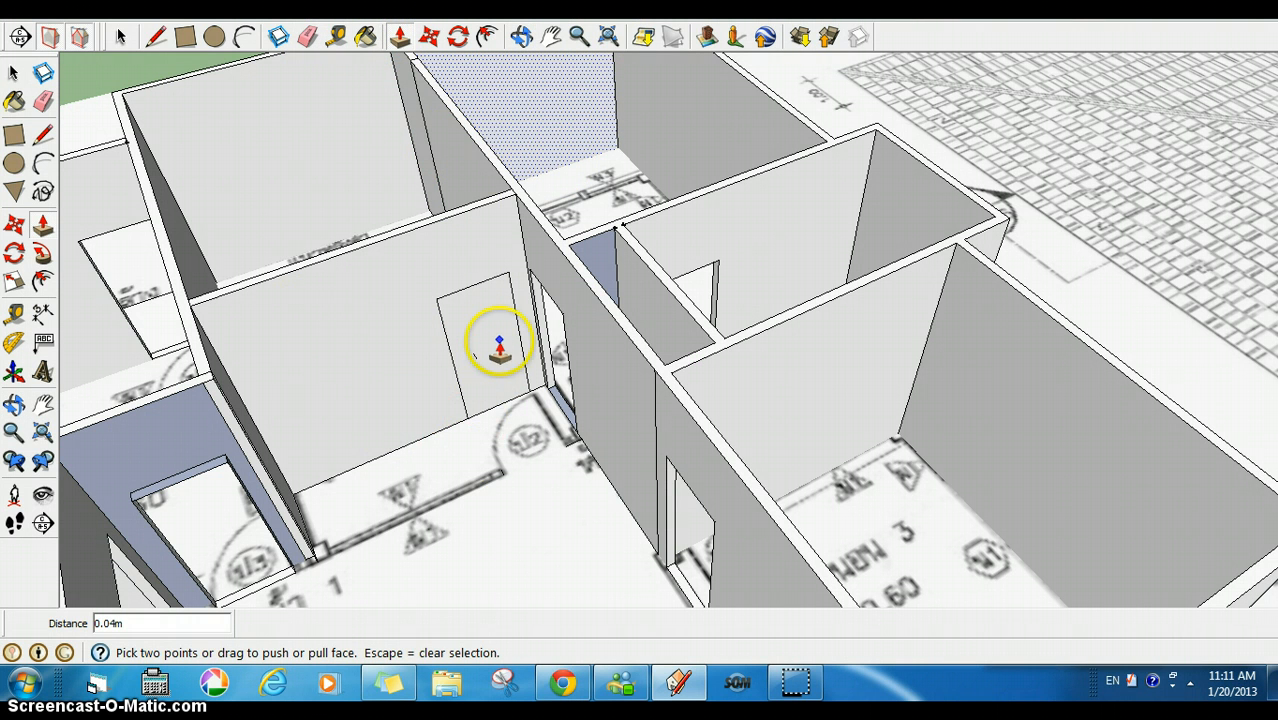
pyautogui.moveTo(499, 345); pyautogui.dragTo(462, 328)
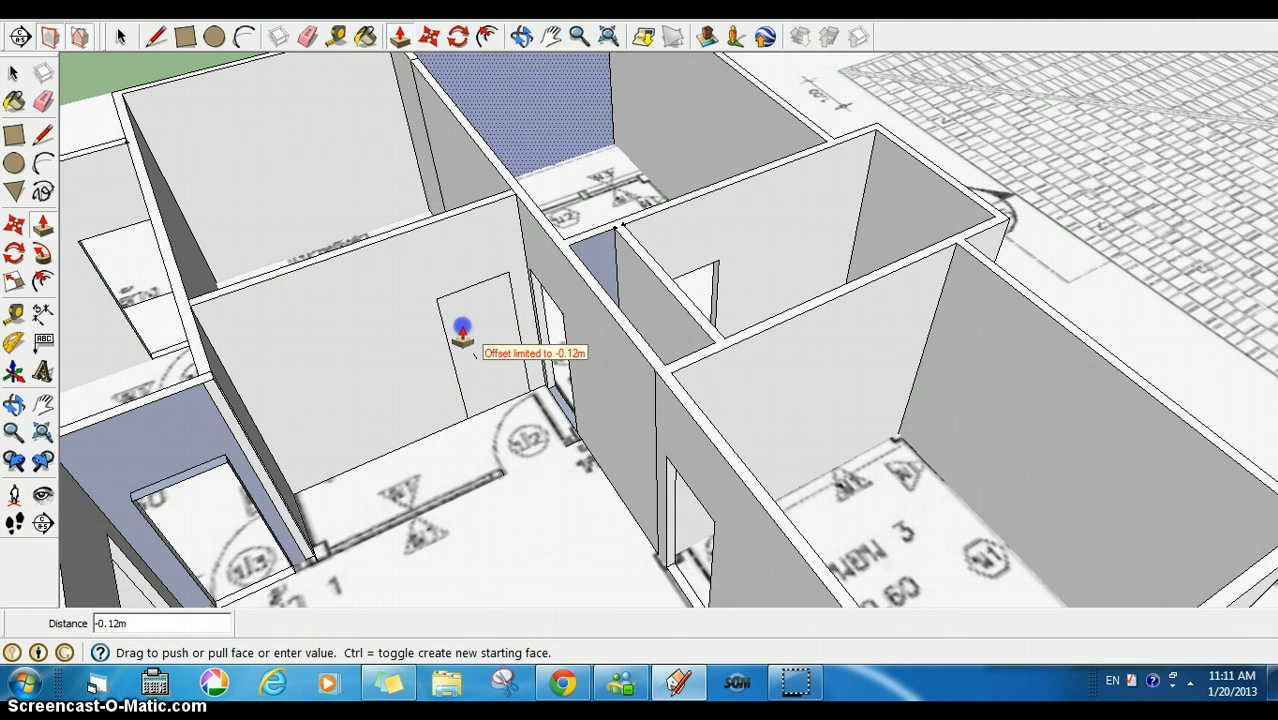
pyautogui.click(462, 328)
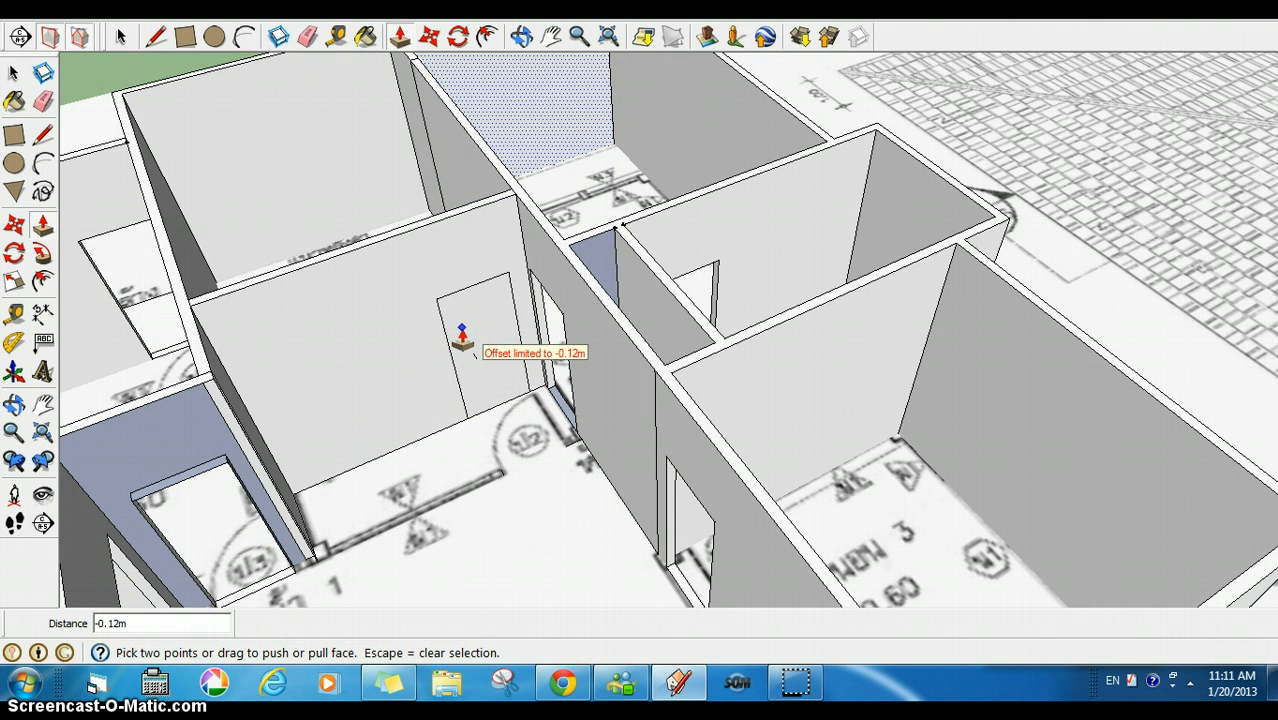
pyautogui.press('Escape')
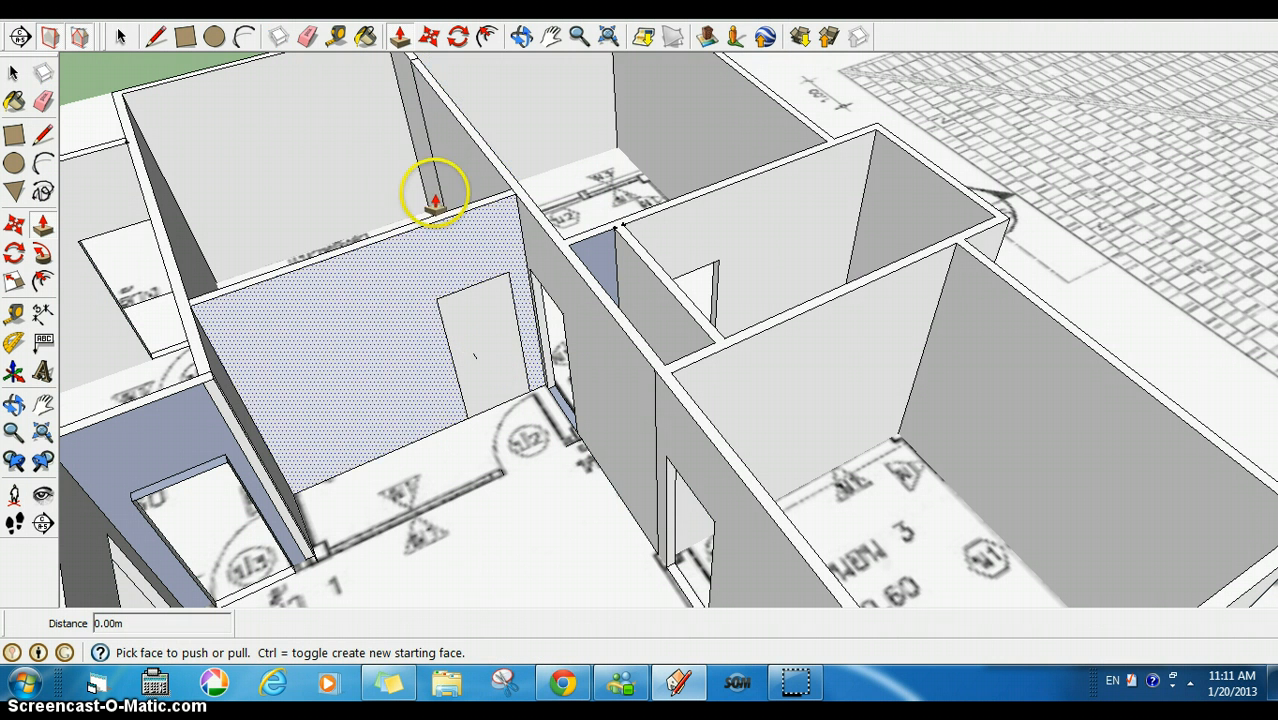
# Push the door rectangle 0.1 m through the bedroom 2 wall to cut the doorway
pyautogui.moveTo(490, 372); pyautogui.dragTo(494, 383)
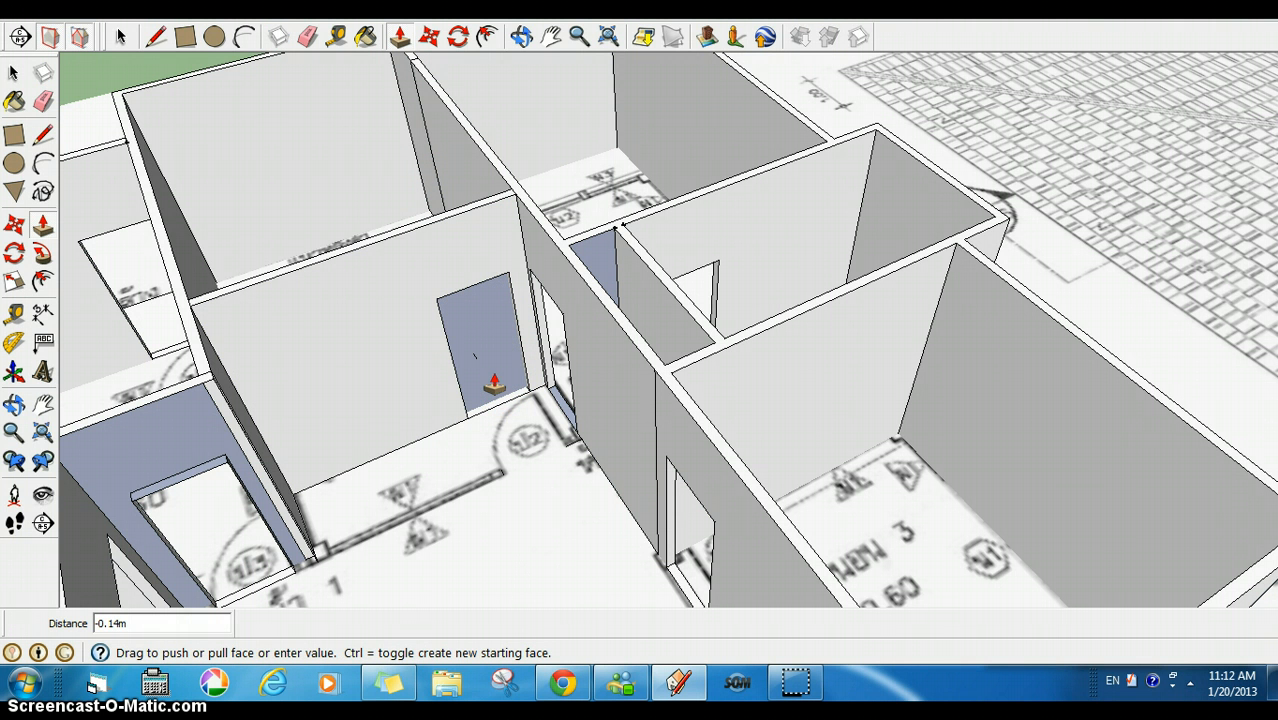
pyautogui.write('0.1')
pyautogui.press('Return')
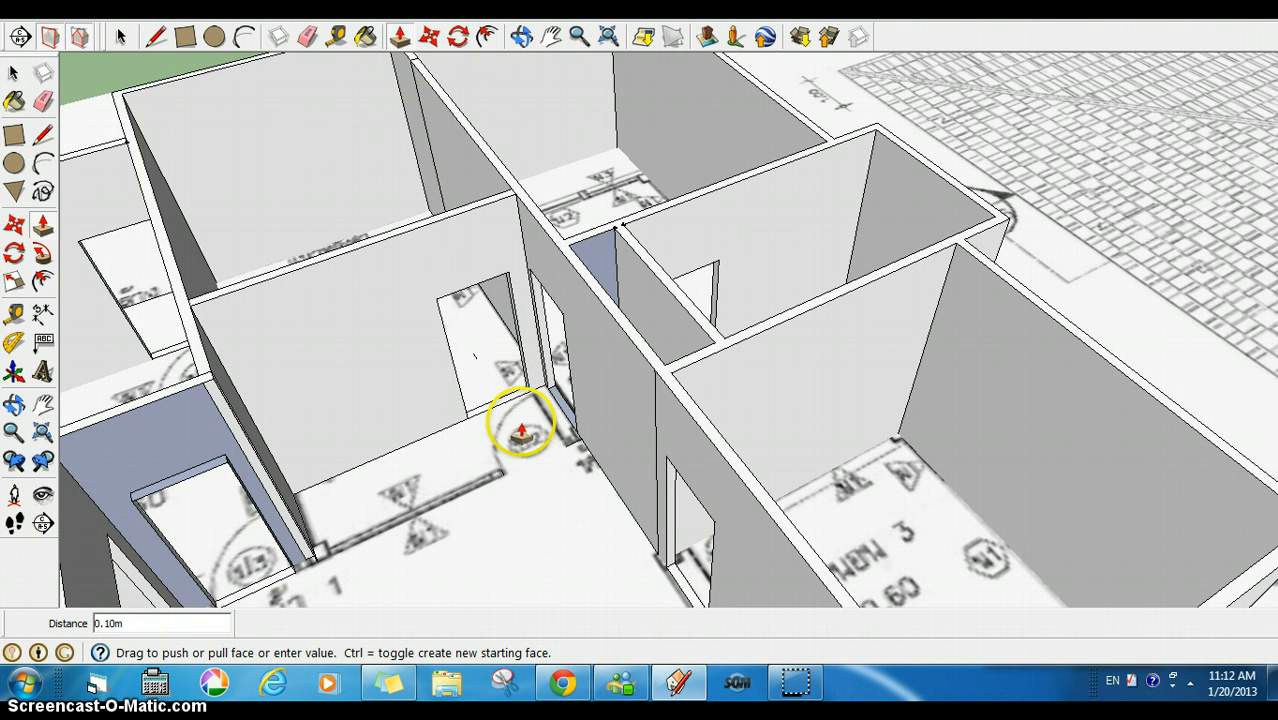
# Examine the cut doorway and the surrounding walls from several distances
pyautogui.scroll(-3, 522, 451)
pyautogui.scroll(-2, 533, 450)
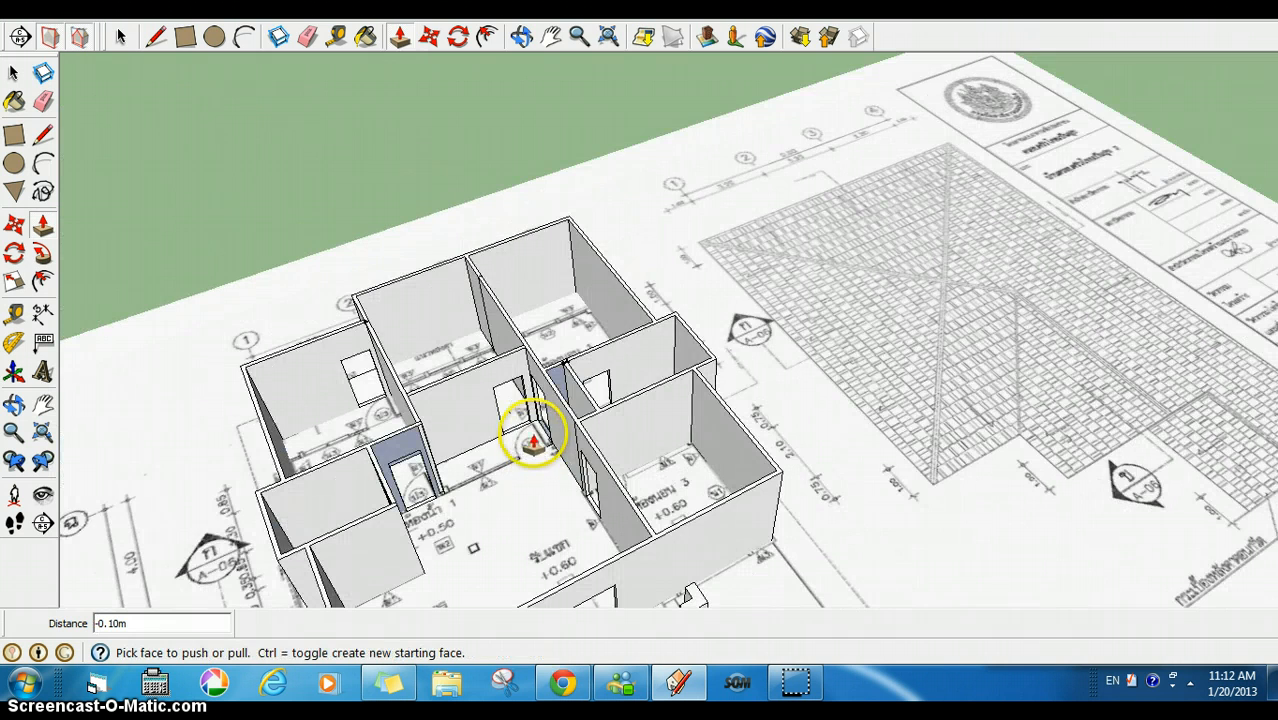
pyautogui.click(521, 37)
pyautogui.moveTo(670, 365); pyautogui.dragTo(678, 414)
pyautogui.scroll(3, 410, 474)
pyautogui.scroll(4, 480, 460)
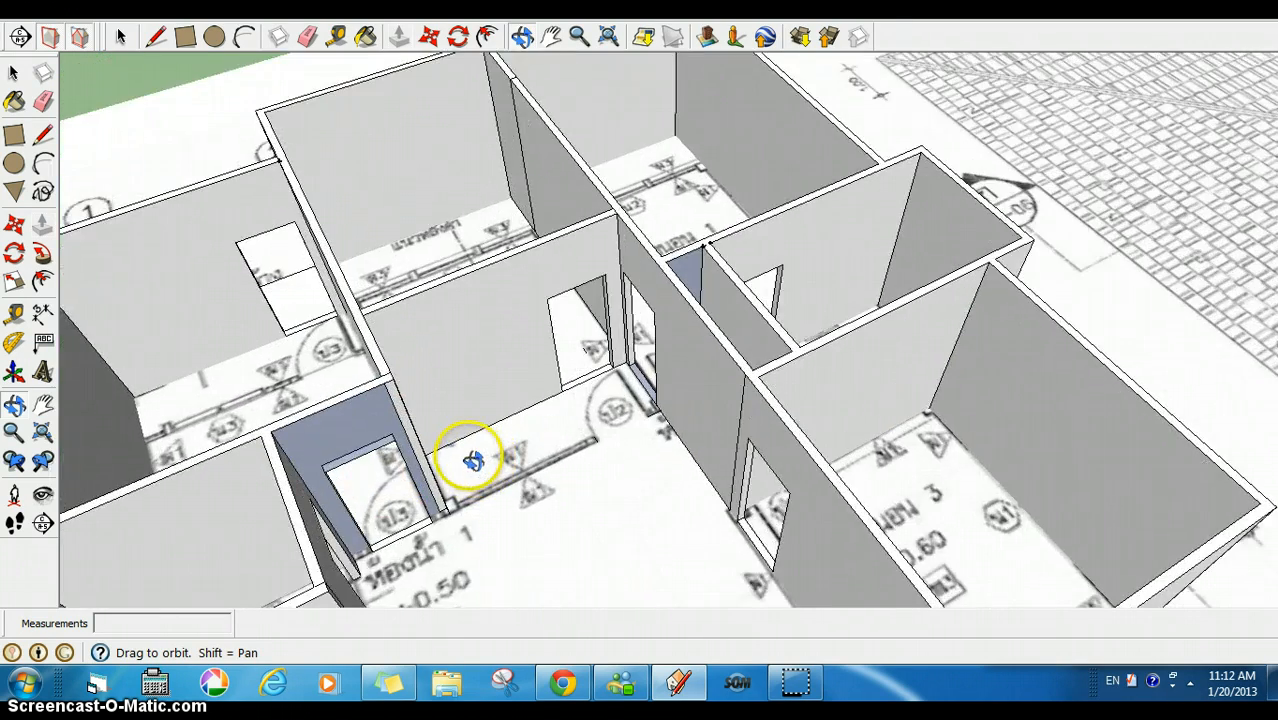
pyautogui.scroll(2, 469, 453)
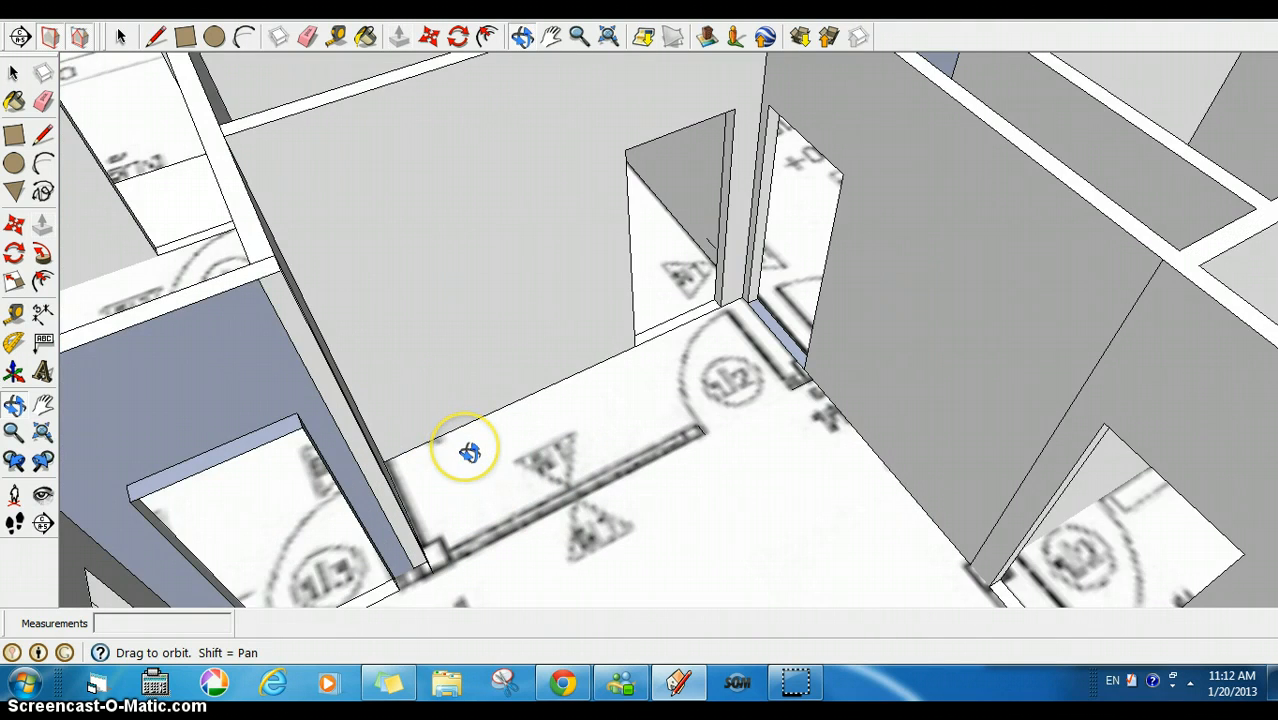
pyautogui.scroll(-5, 469, 453)
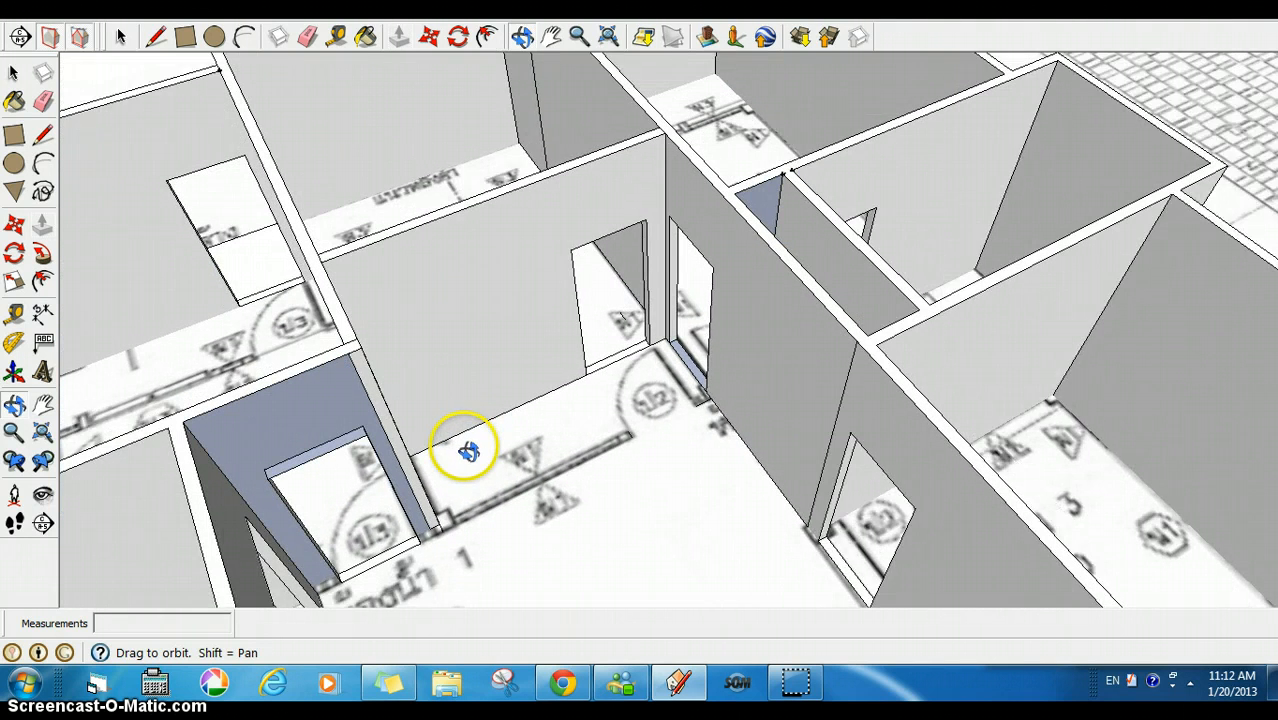
pyautogui.scroll(1, 469, 453)
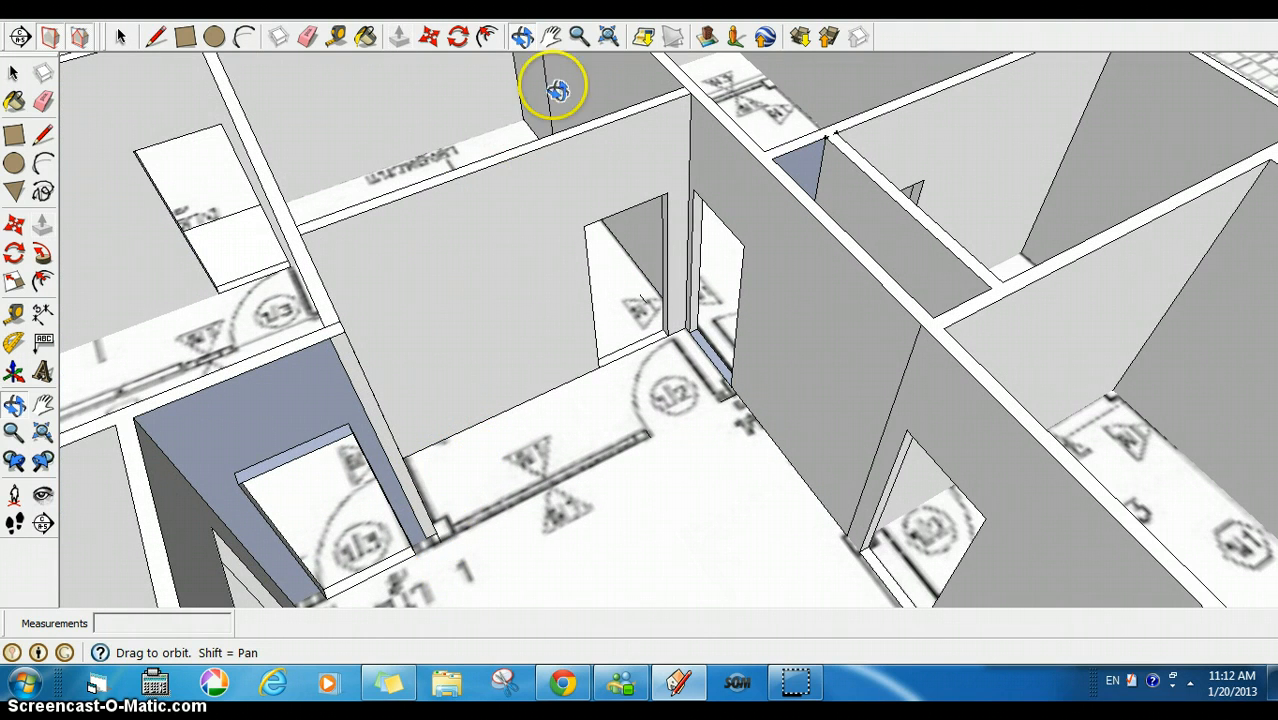
# Try to rebuild the missing wall face beside the bathroom 1 door by tracing a line about 0.24 m from the jamb to the wall corner
pyautogui.moveTo(278, 542); pyautogui.dragTo(205, 459)
pyautogui.scroll(3, 274, 490)
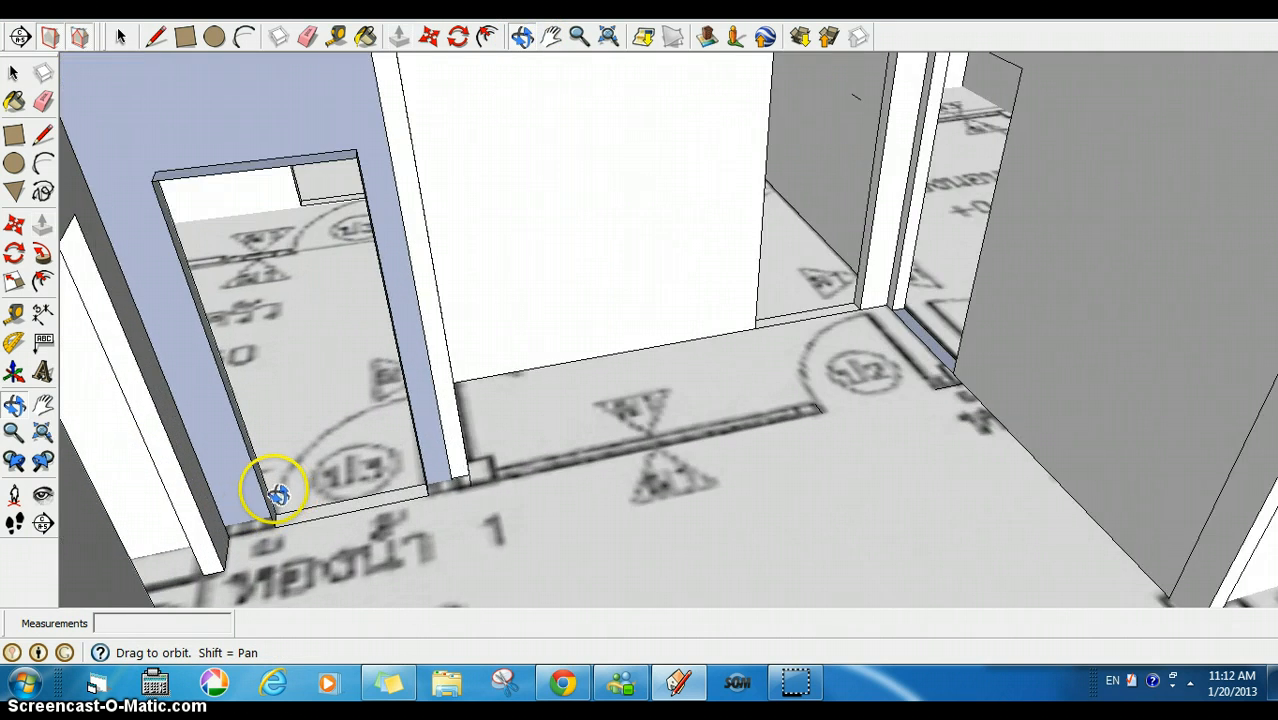
pyautogui.scroll(2, 278, 490)
pyautogui.scroll(-1, 278, 483)
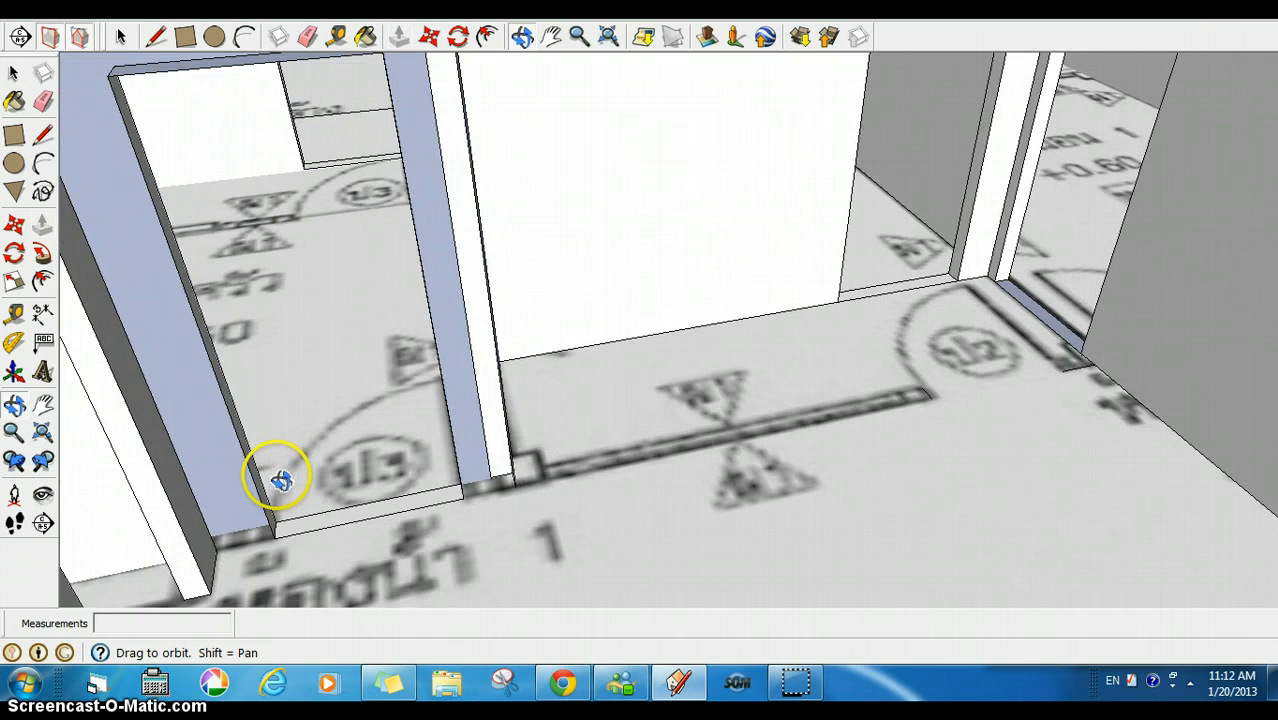
pyautogui.click(158, 37)
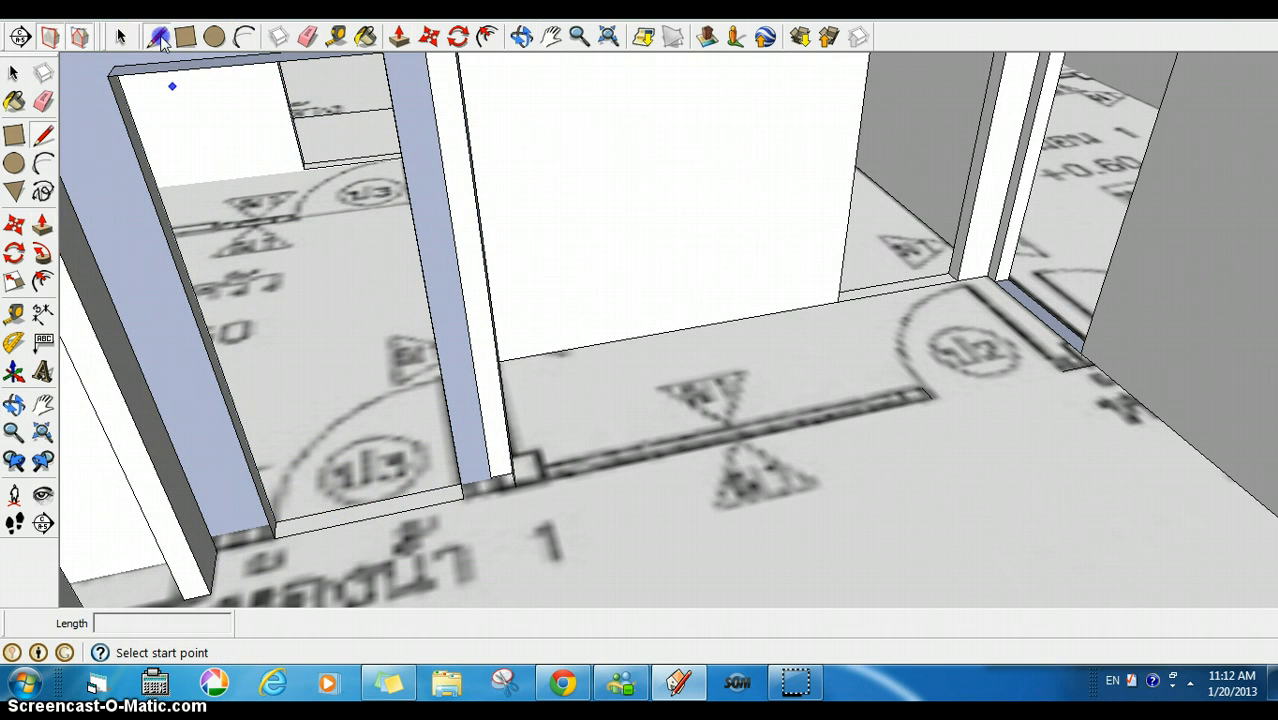
pyautogui.click(463, 497)
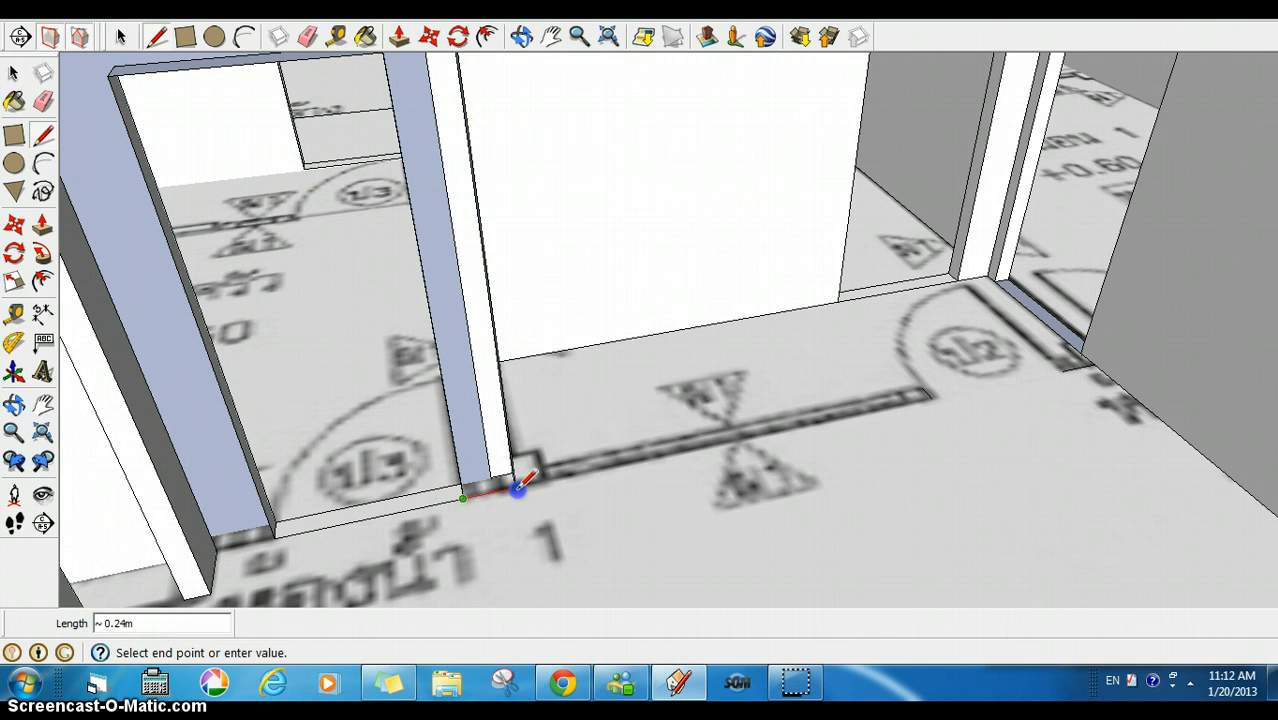
pyautogui.click(516, 486)
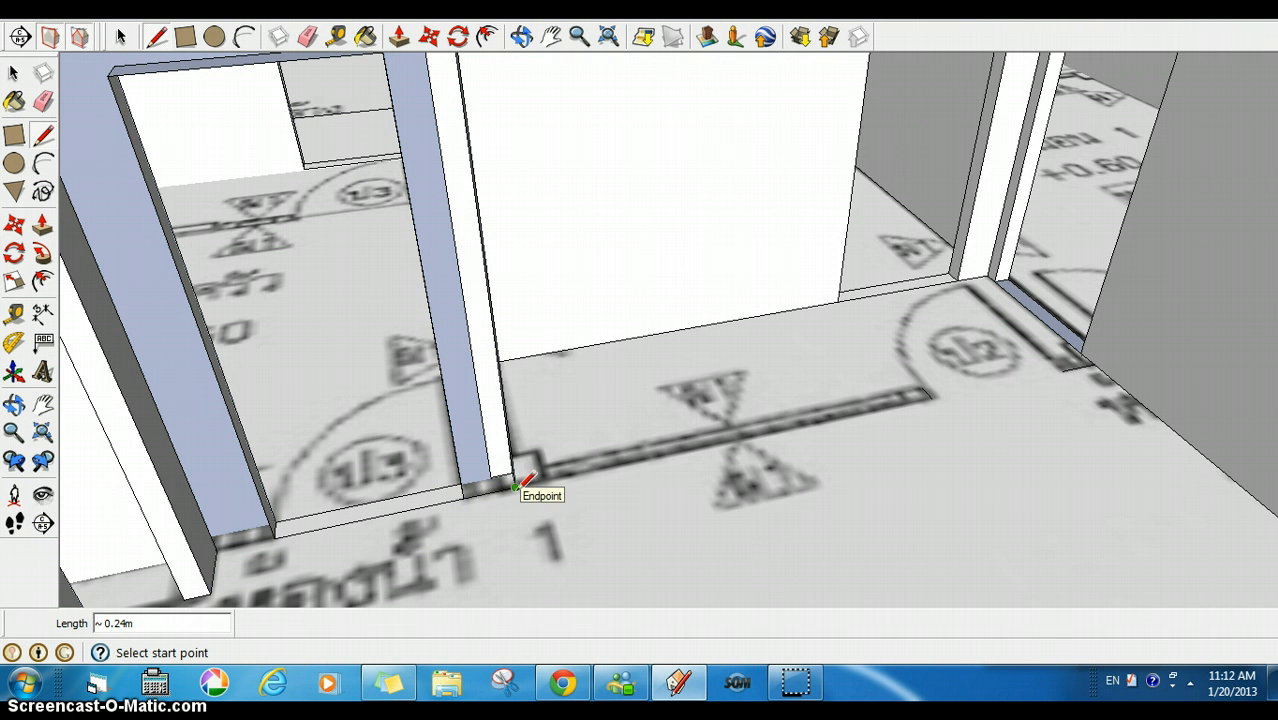
pyautogui.click(513, 488)
pyautogui.click(470, 496)
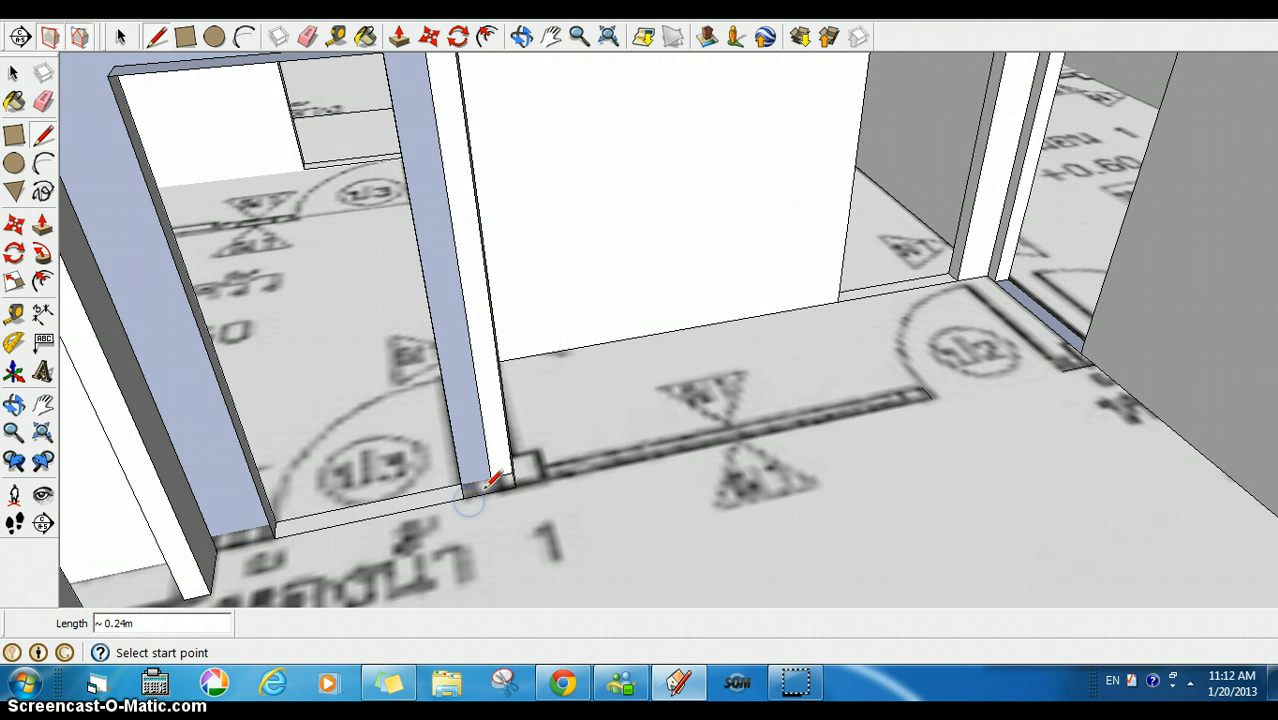
# Trace a line about 0.37 m along the wall base from the bathroom 1 door's other jamb to the inner corner
pyautogui.scroll(-3, 476, 488)
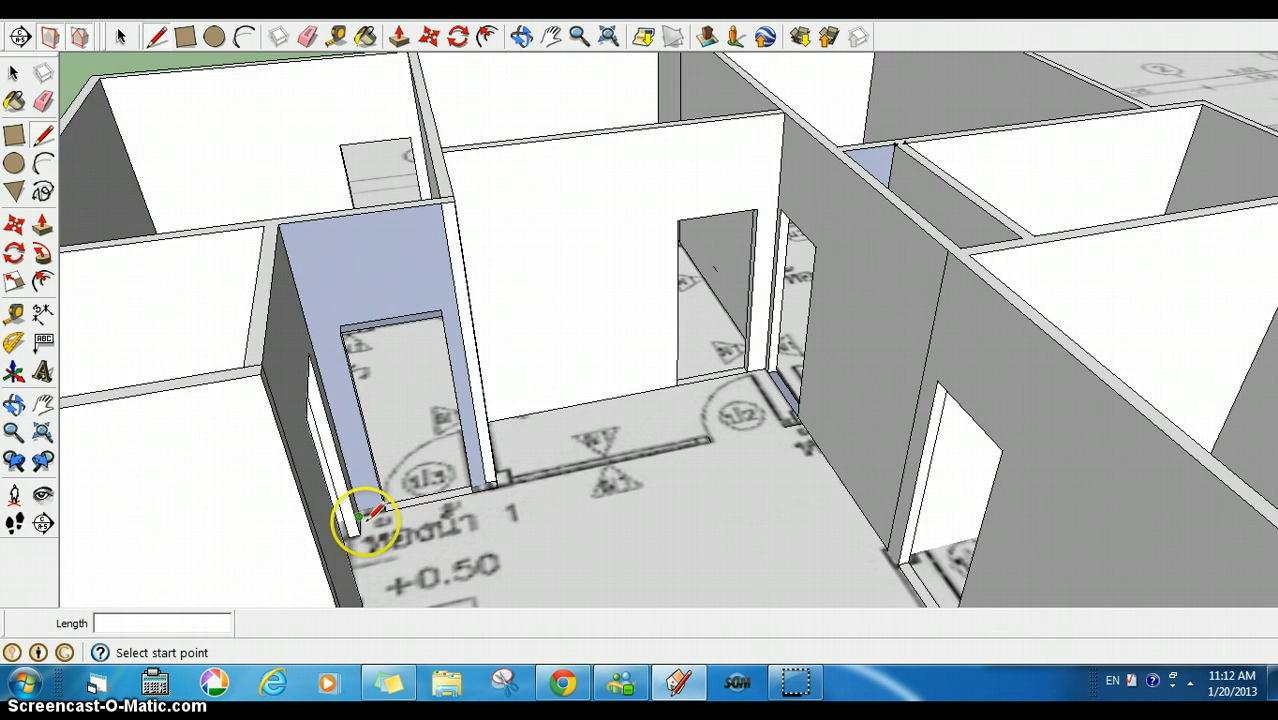
pyautogui.click(381, 510)
pyautogui.click(360, 519)
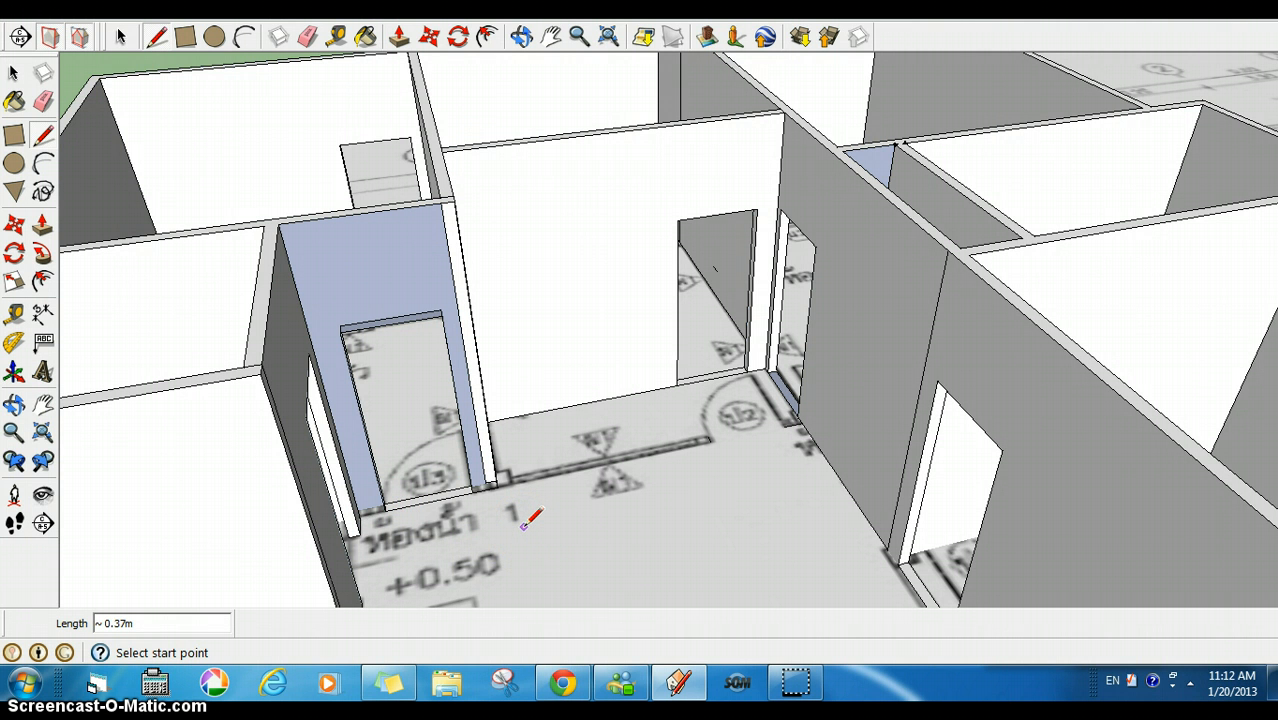
# Undo the recent edits back past the bedroom 2 door cut-out, its rectangle and the floor-edge erasures
pyautogui.hotkey('ctrl', 'z')
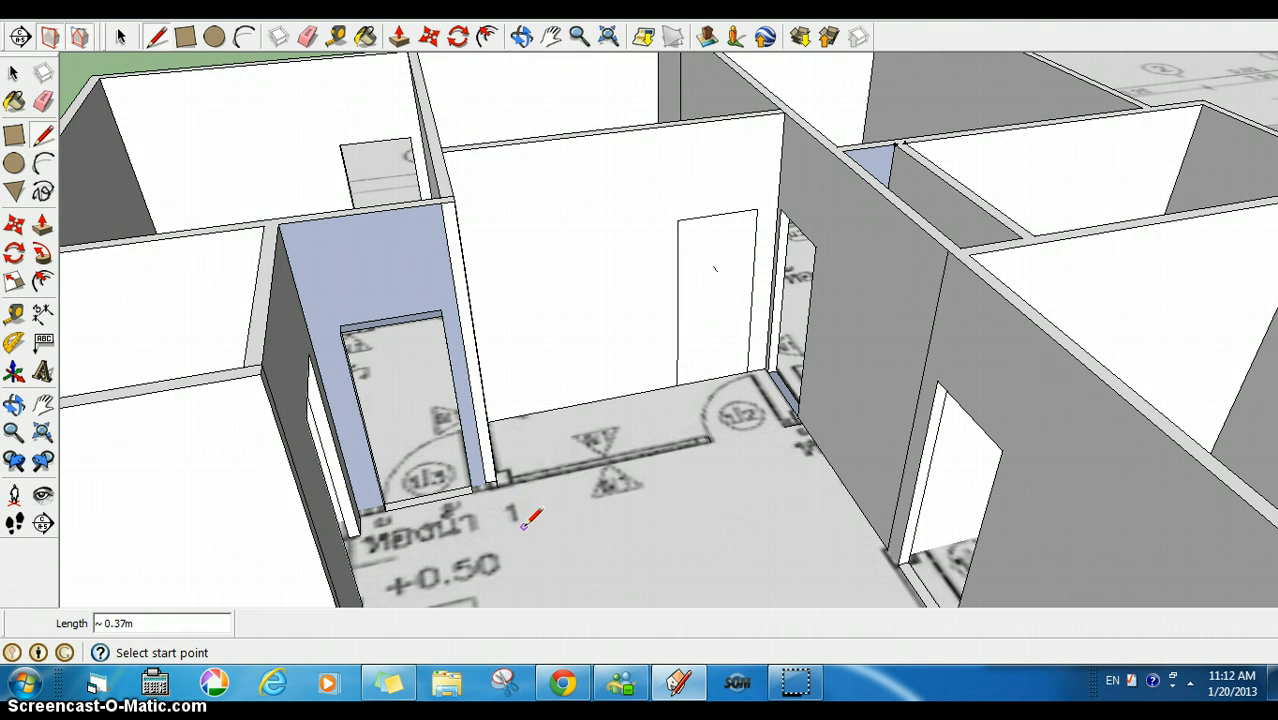
pyautogui.hotkey('ctrl', 'z')
pyautogui.hotkey('ctrl', 'z')
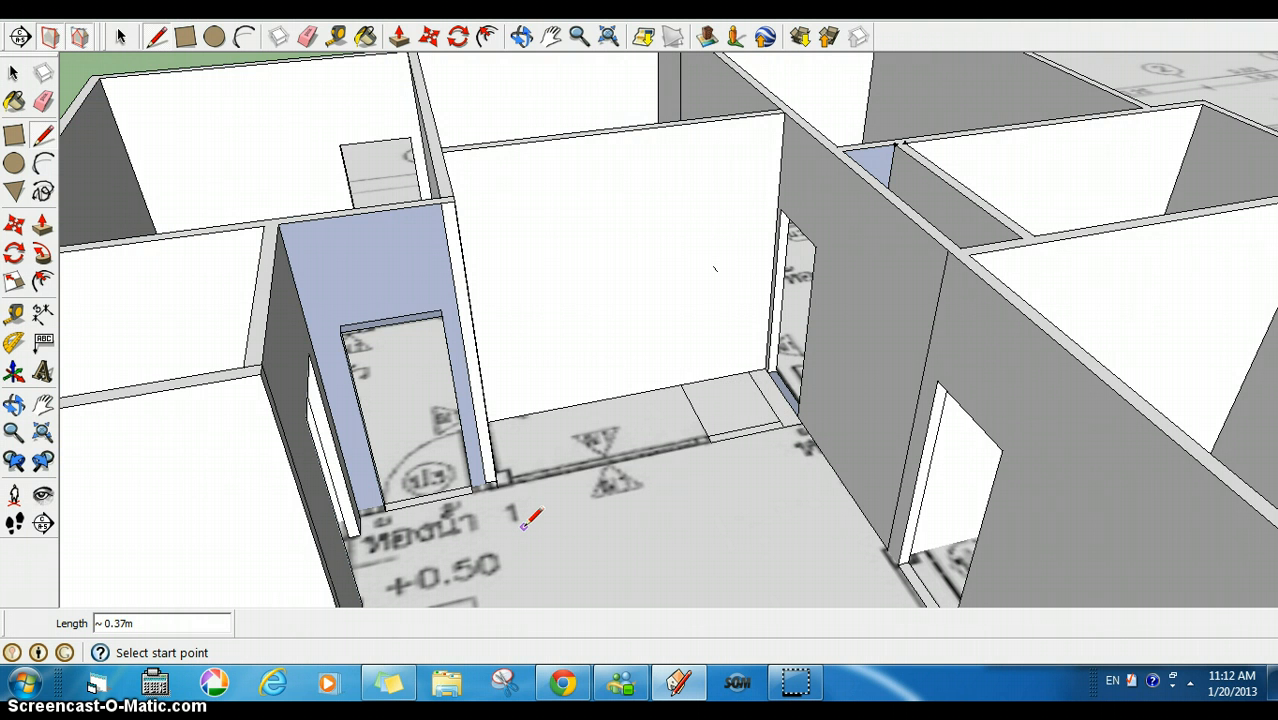
pyautogui.hotkey('ctrl', 'z')
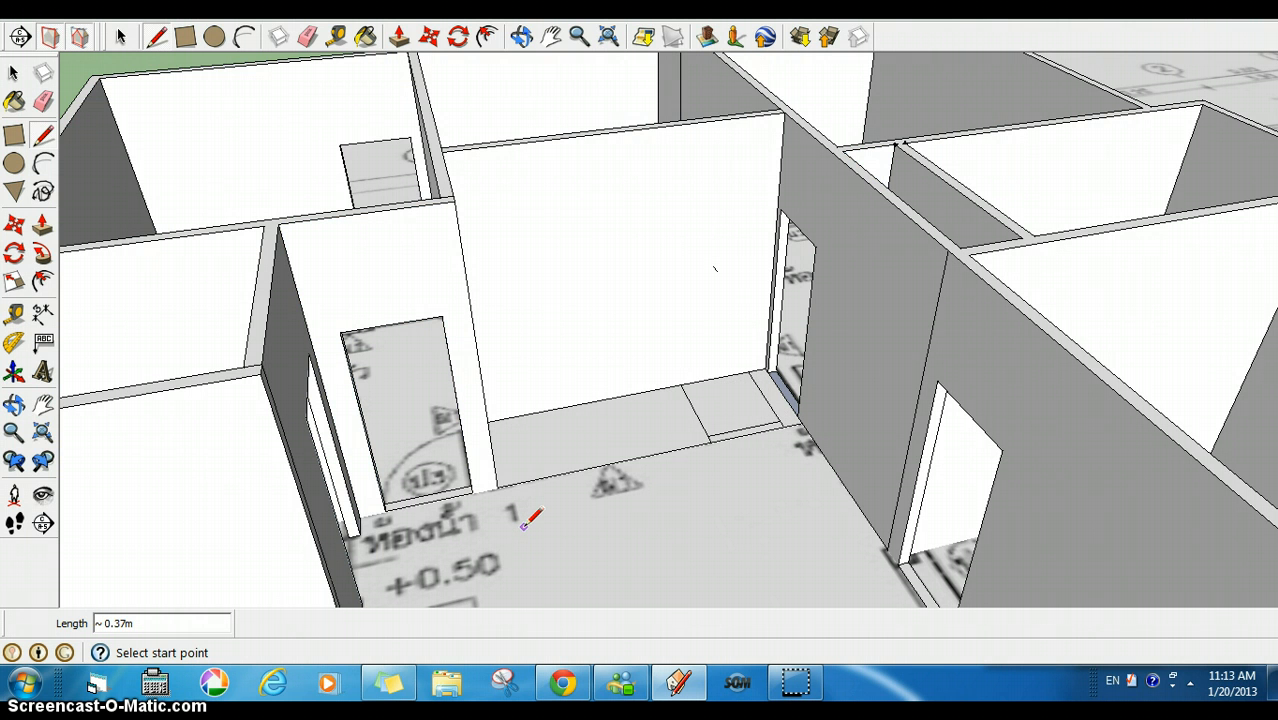